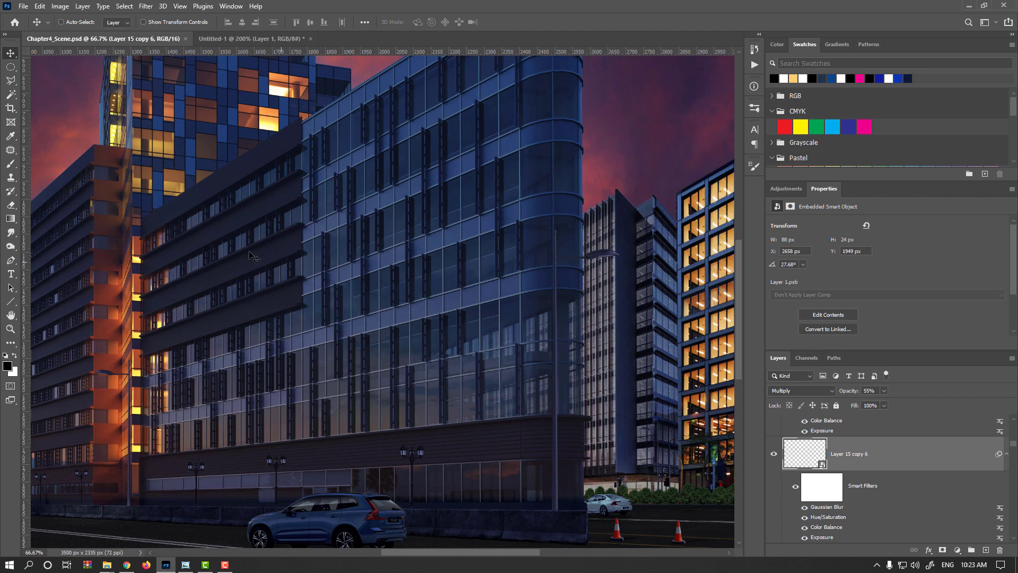
- Open the 001.VRayRenderID.exr and 001.VRayWireColor.exr passes from the Render folder, reading alpha as alpha channel
drag(409, 333, 428, 367)
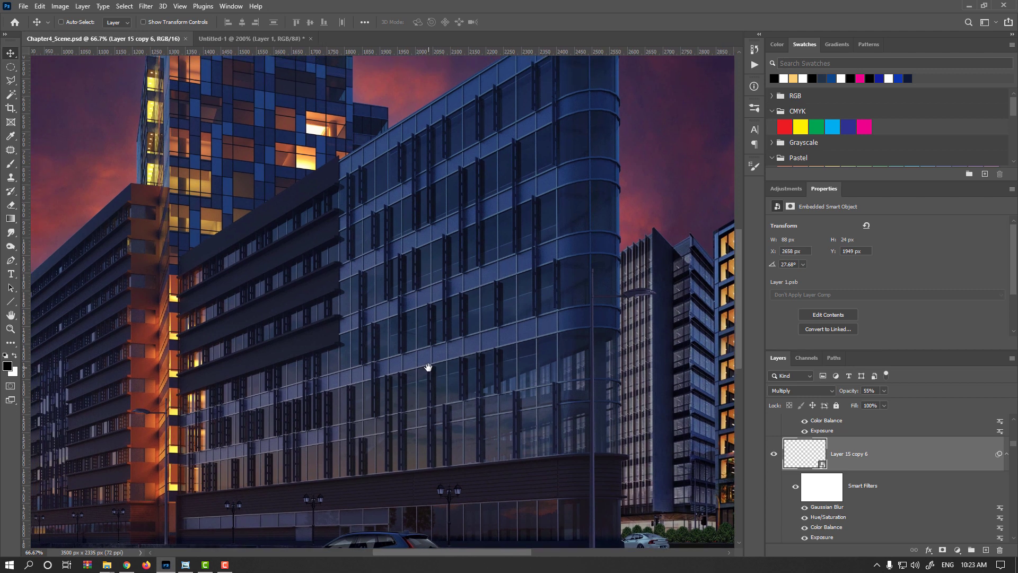
key(alt+Tab)
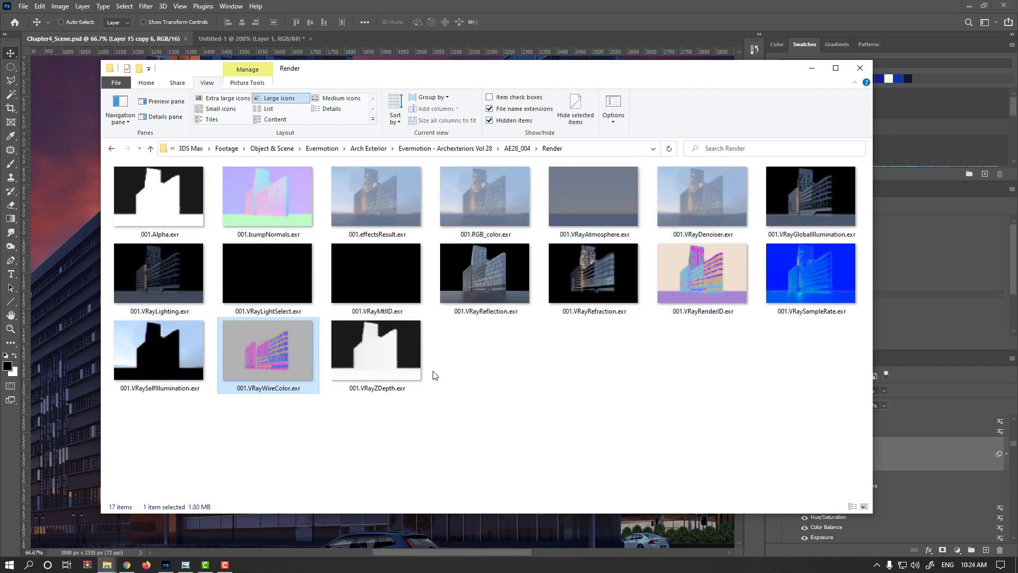
scroll(434, 371, up, 2)
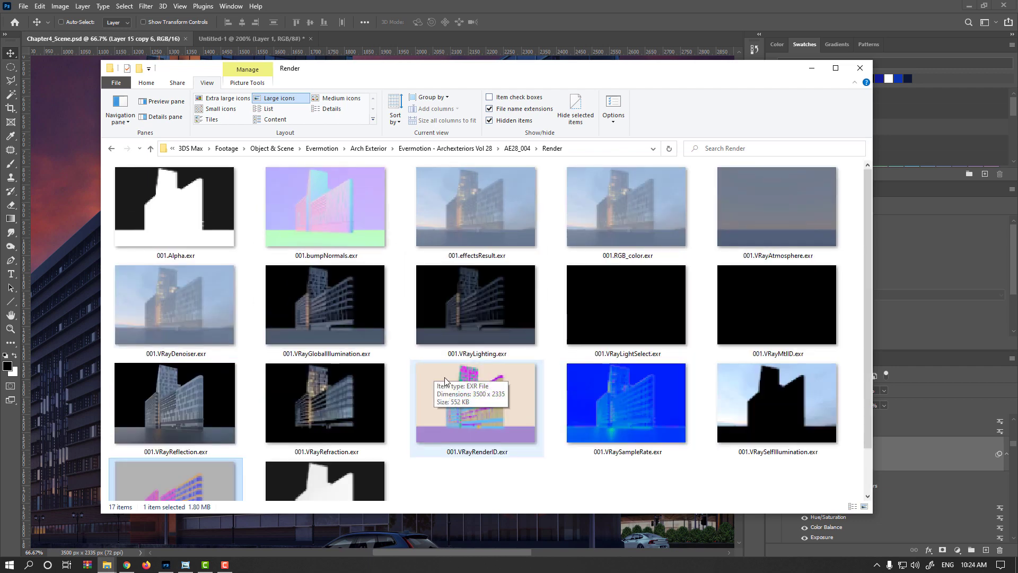
scroll(451, 370, up, 1)
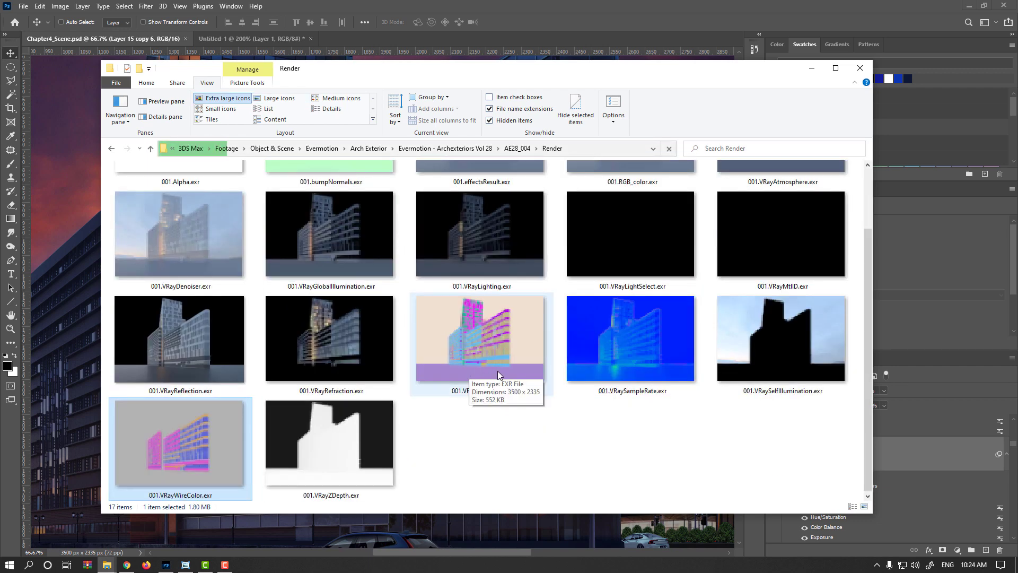
click(433, 388)
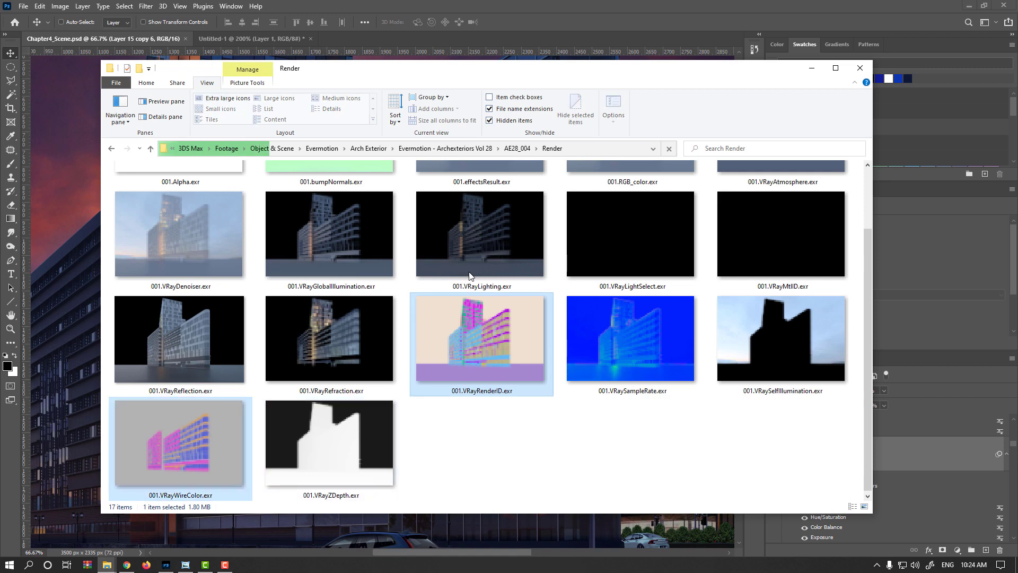
drag(443, 37, 444, 37)
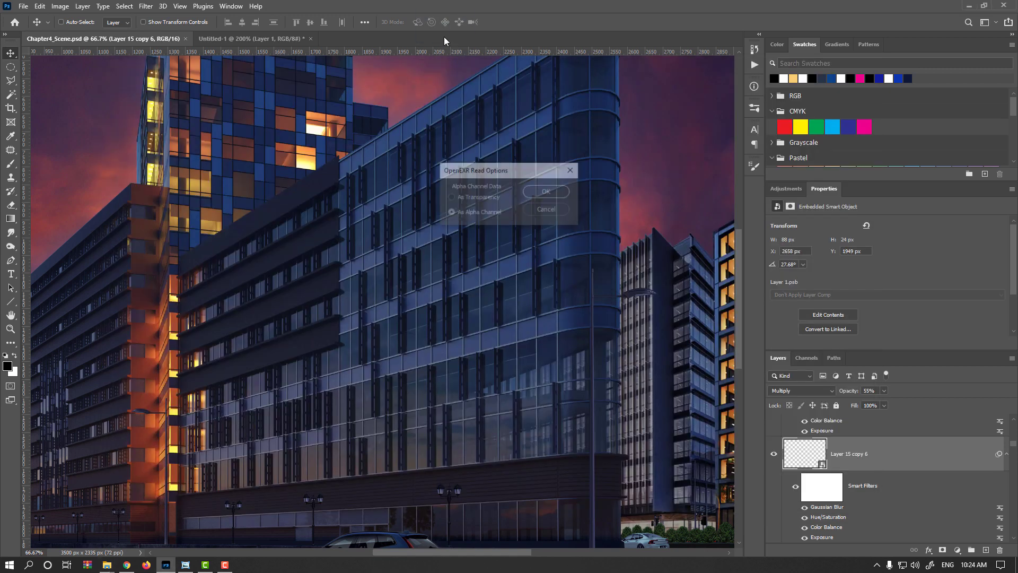
click(537, 189)
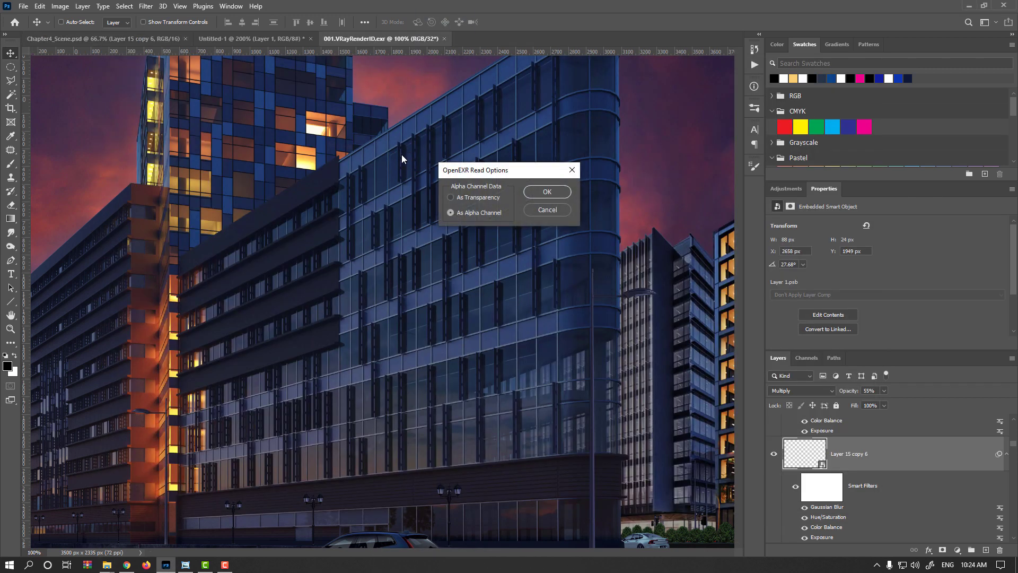
key(Return)
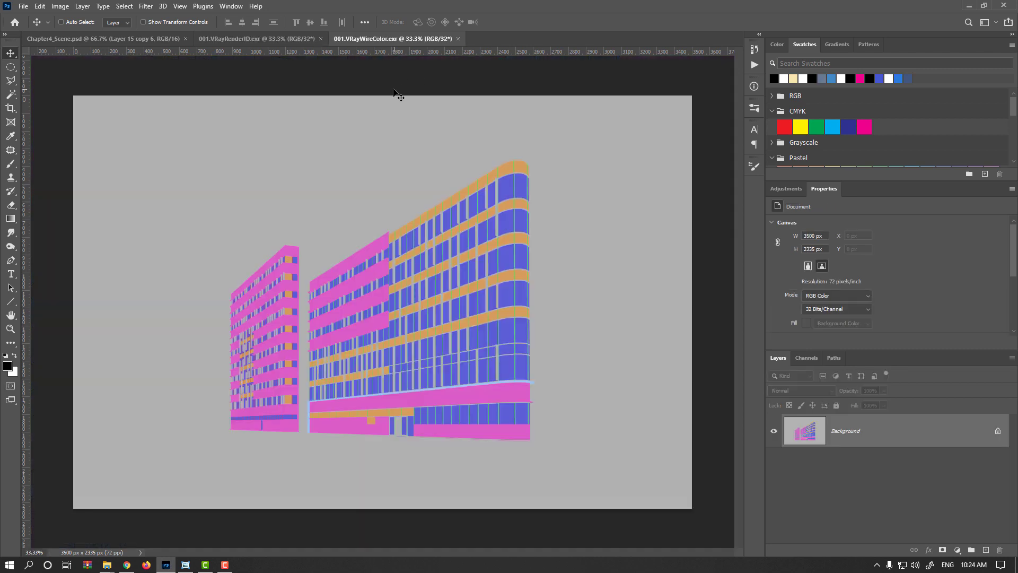
- Compare the RenderID and WireColor passes, zooming in on the WireColor facade
click(293, 39)
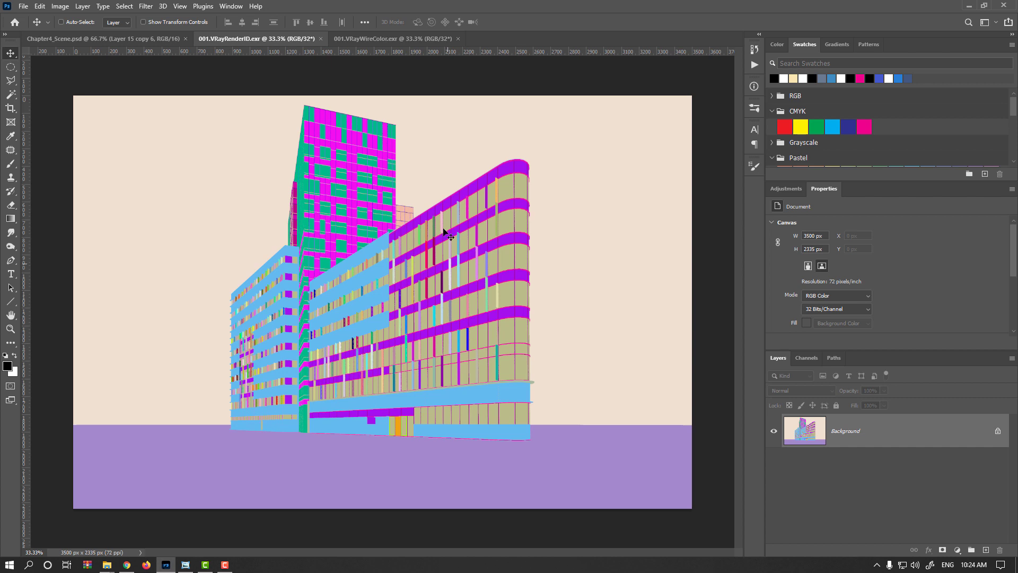
click(380, 39)
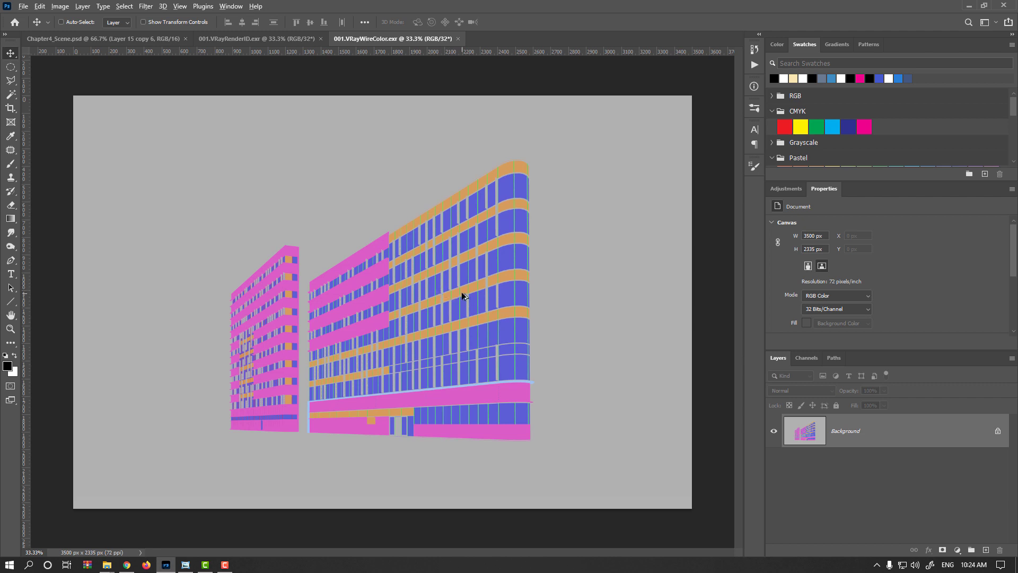
scroll(445, 289, up, 2)
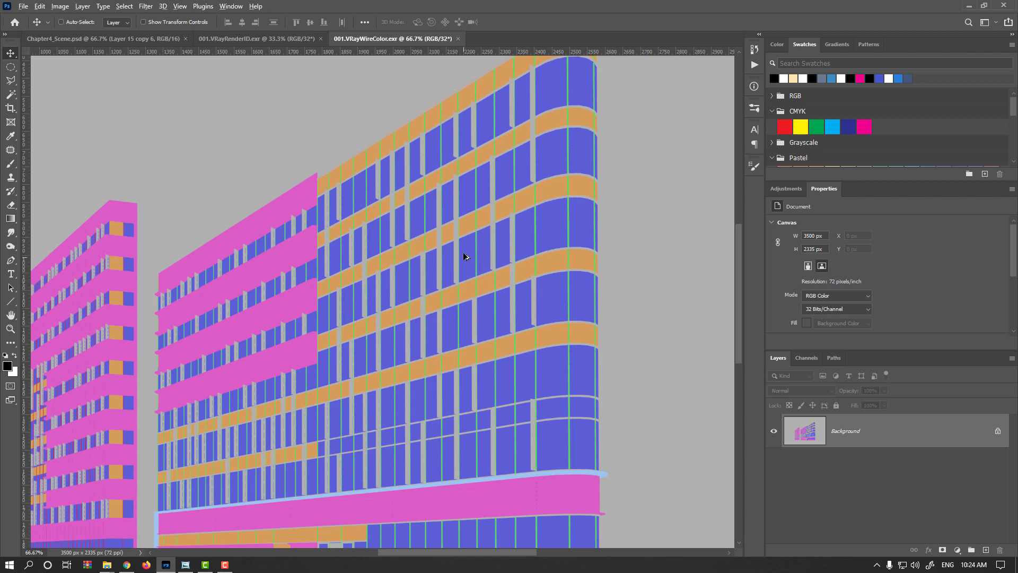
scroll(466, 253, down, 1)
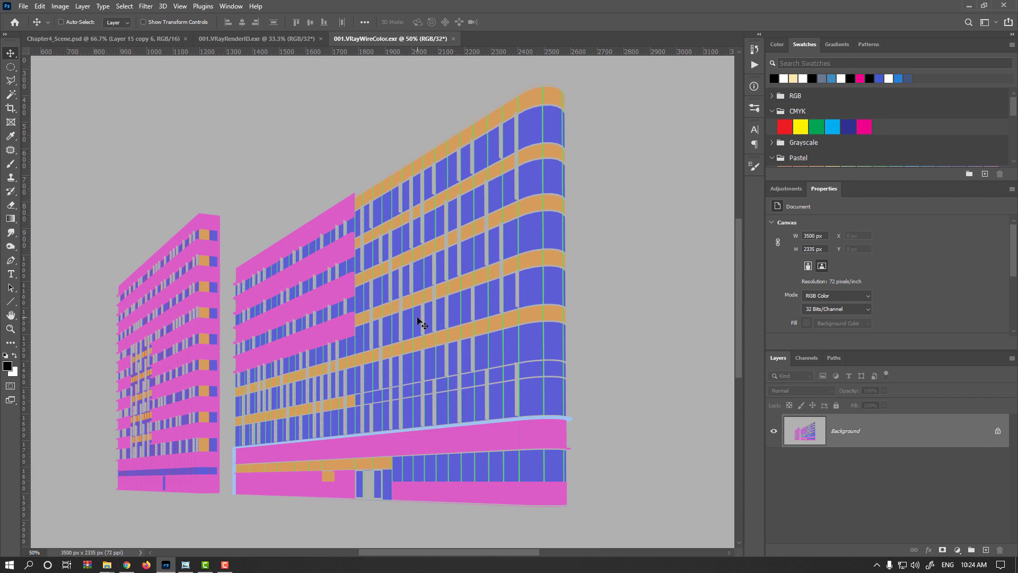
key(ctrl+minus)
- Return to the Chapter4_Scene document and select Layer 17 at the top of the layer stack
click(135, 39)
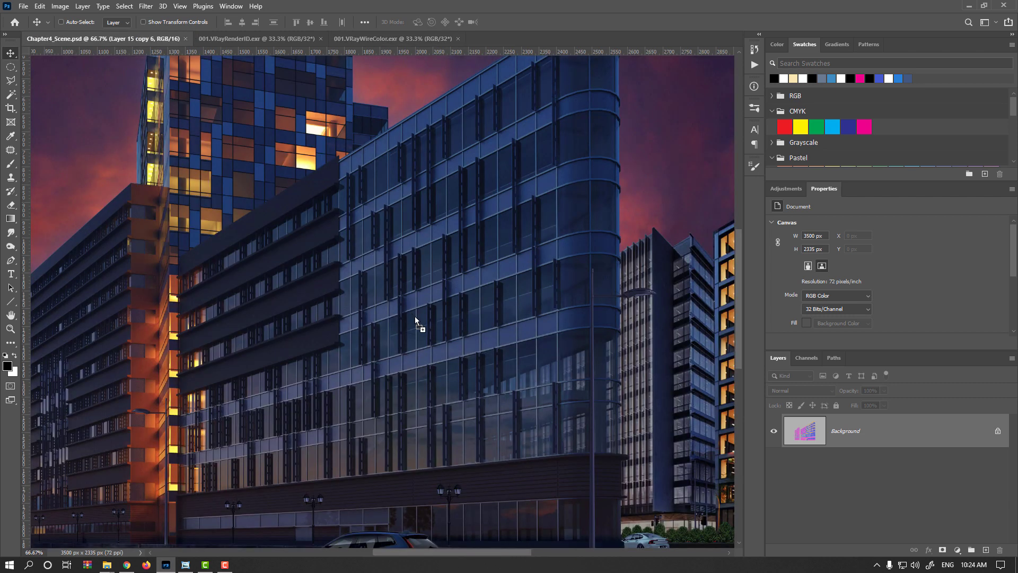
drag(415, 317, 415, 317)
click(539, 220)
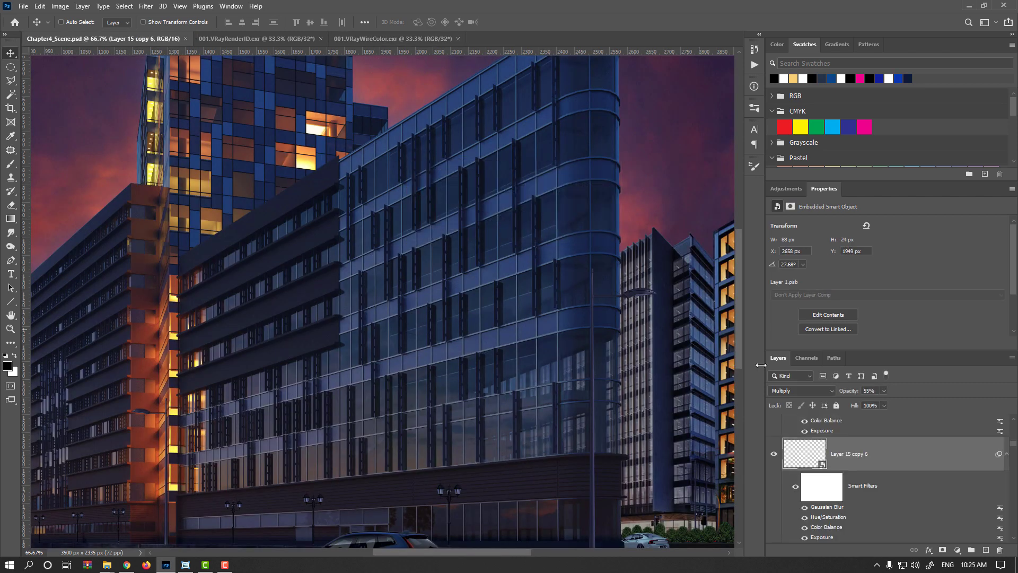
scroll(933, 457, up, 10)
click(913, 439)
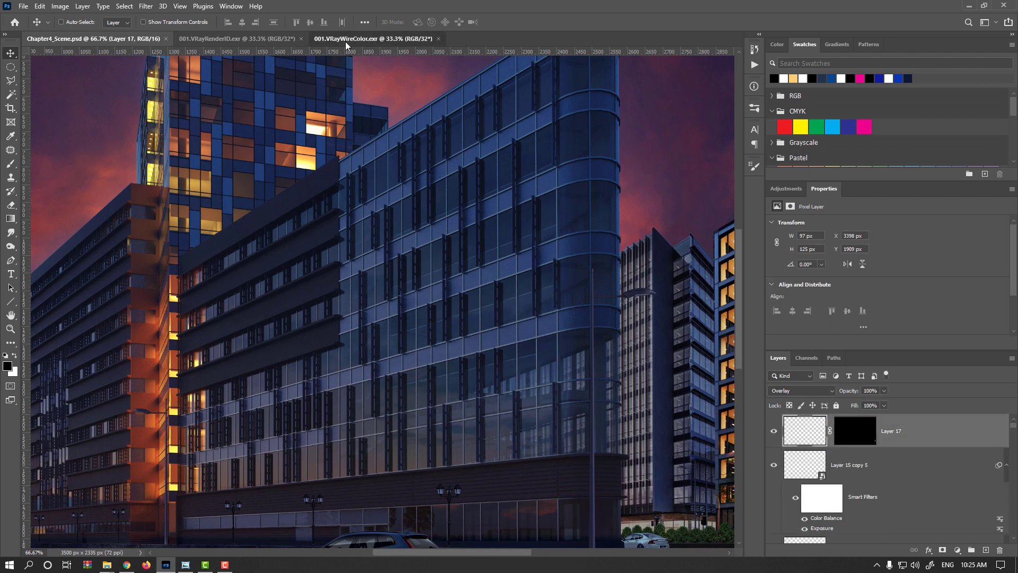
click(345, 42)
drag(393, 268, 206, 133)
click(539, 220)
key(ctrl+minus)
key(ctrl+minus)
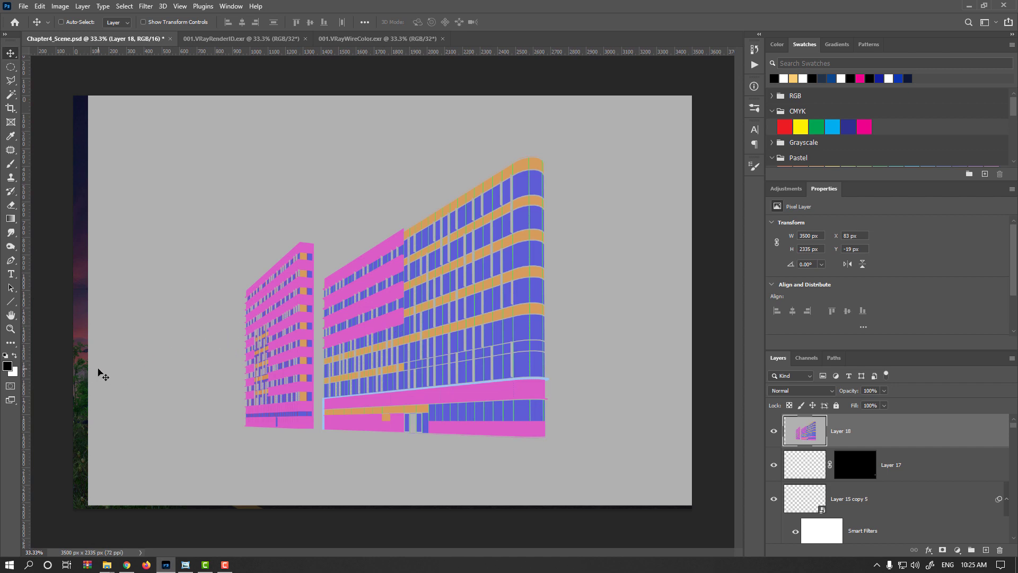
drag(206, 372, 198, 375)
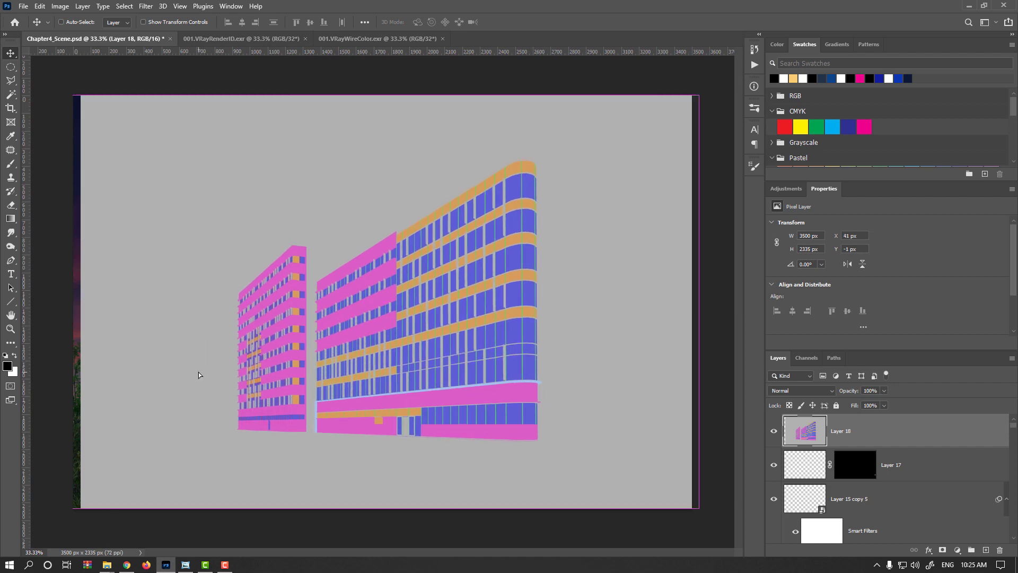
key(Delete)
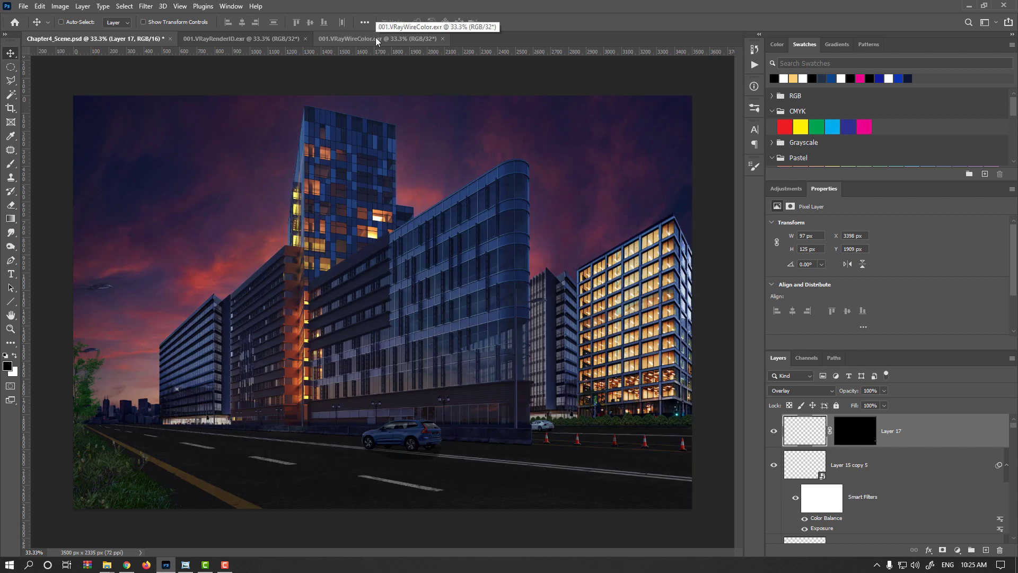
- Copy the WireColor pass into the scene document as a new layer aligned in place, accepting the bit-depth warning
click(377, 39)
click(106, 39)
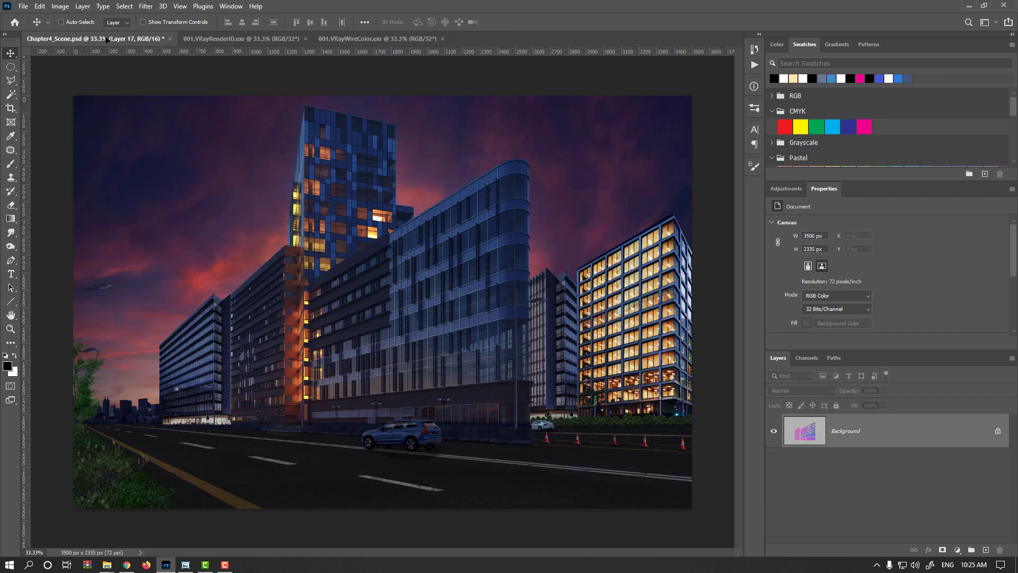
key(shift)
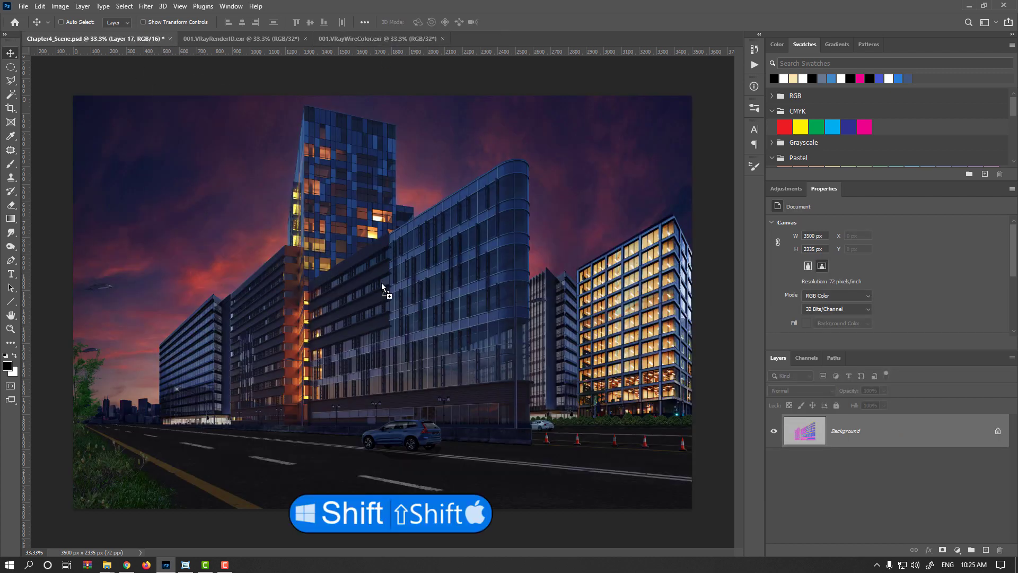
drag(382, 287, 383, 288)
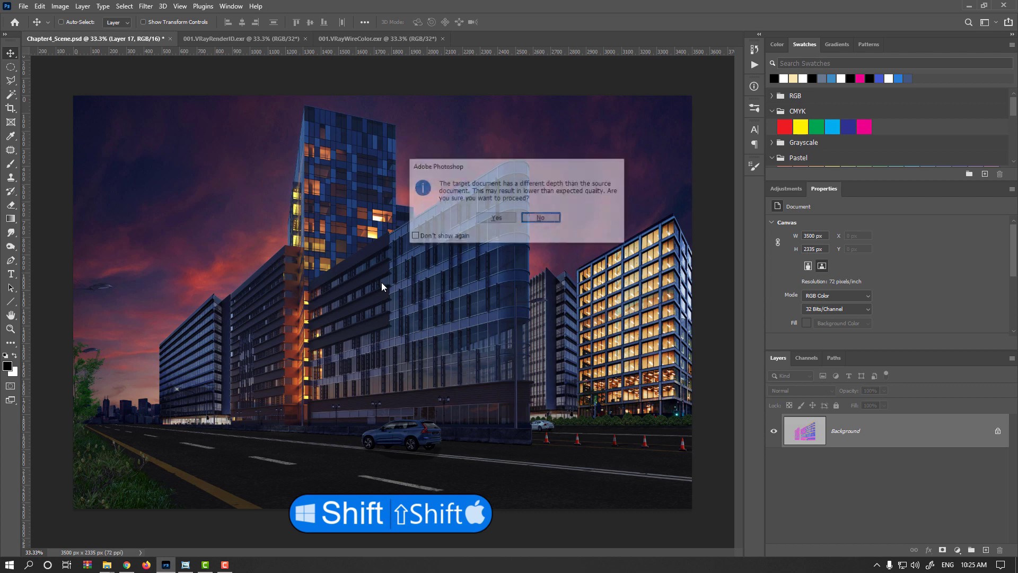
click(496, 219)
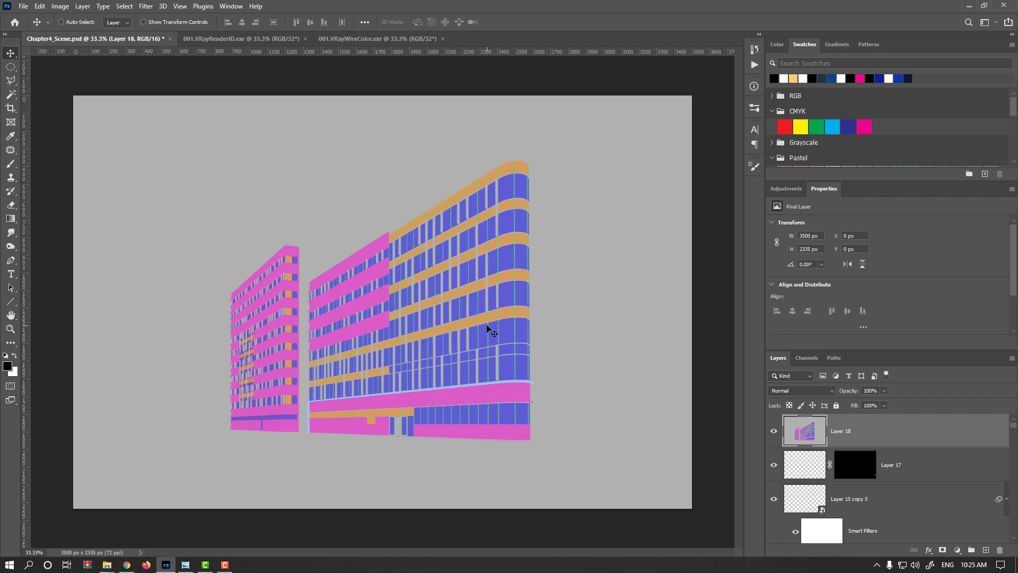
- Select the blue window glass in the WireColor layer with Color Range at Fuzziness 42
click(125, 6)
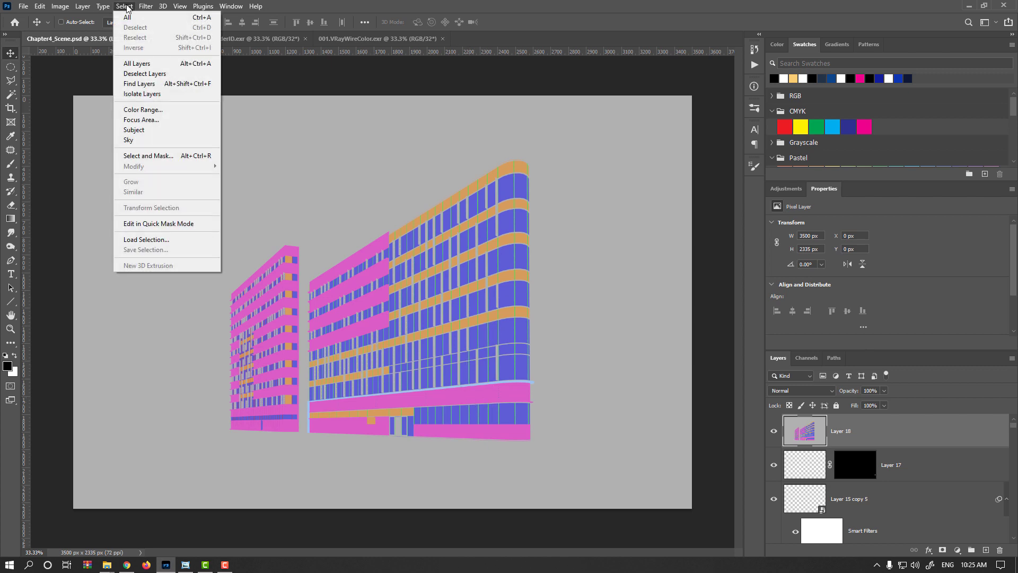
click(145, 111)
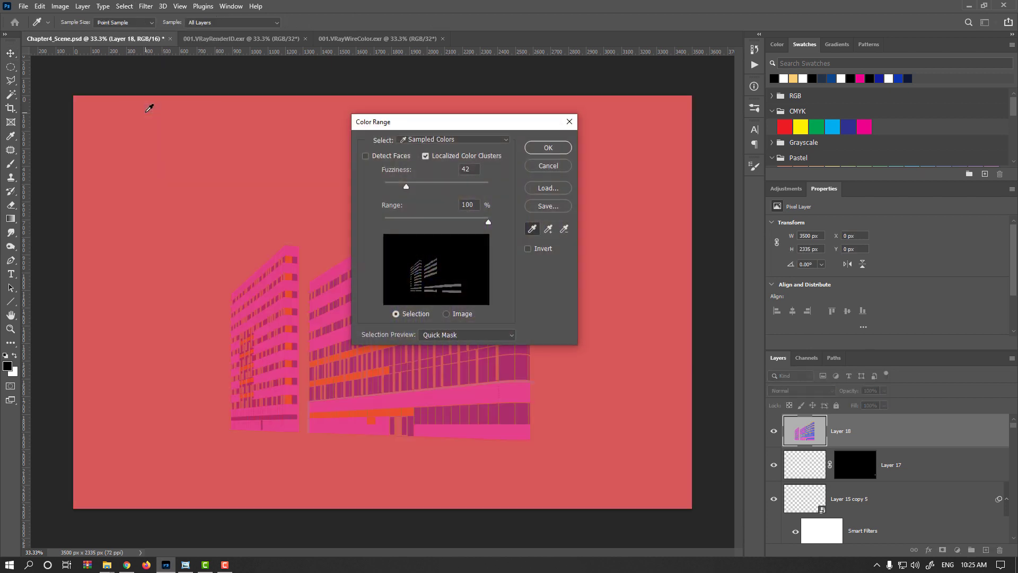
click(488, 364)
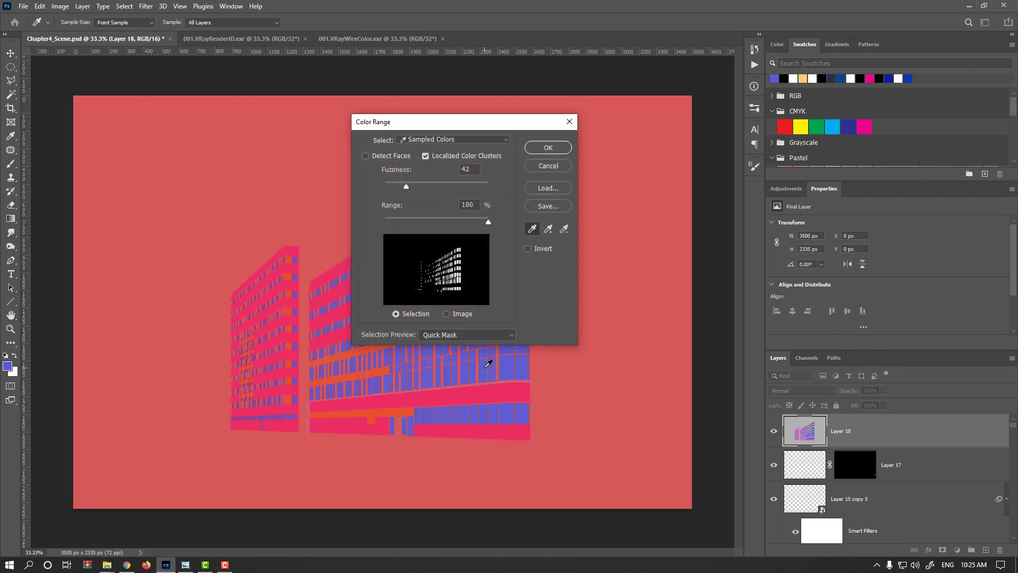
click(548, 148)
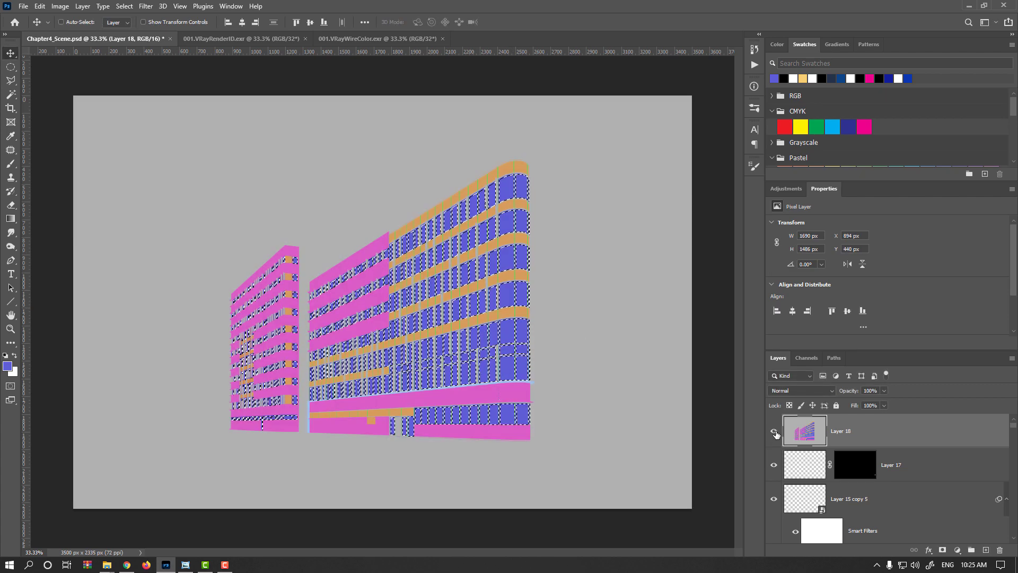
- Hide the WireColor pass layer and rename it WireColor
click(774, 433)
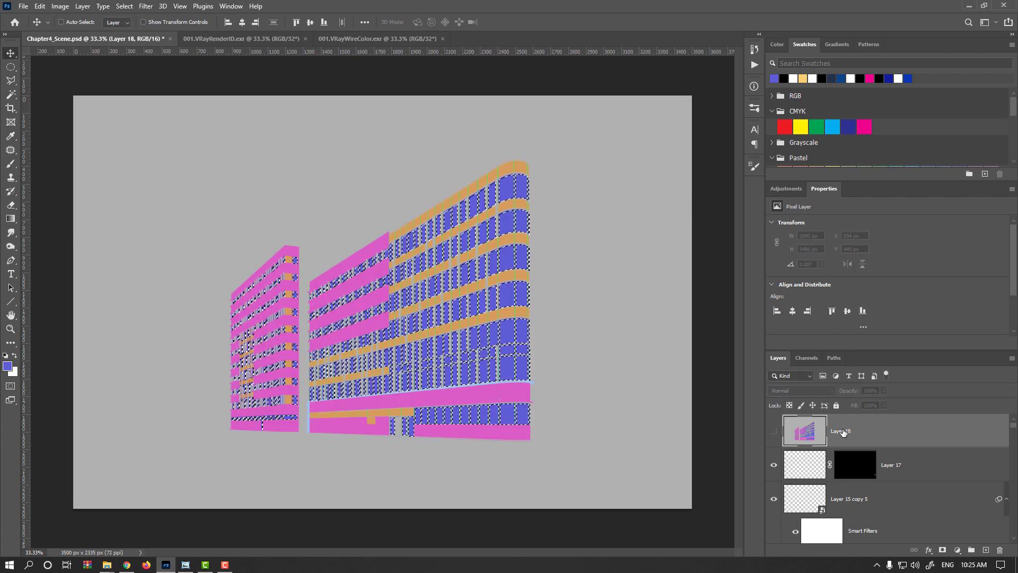
double_click(842, 431)
text(WireCol)
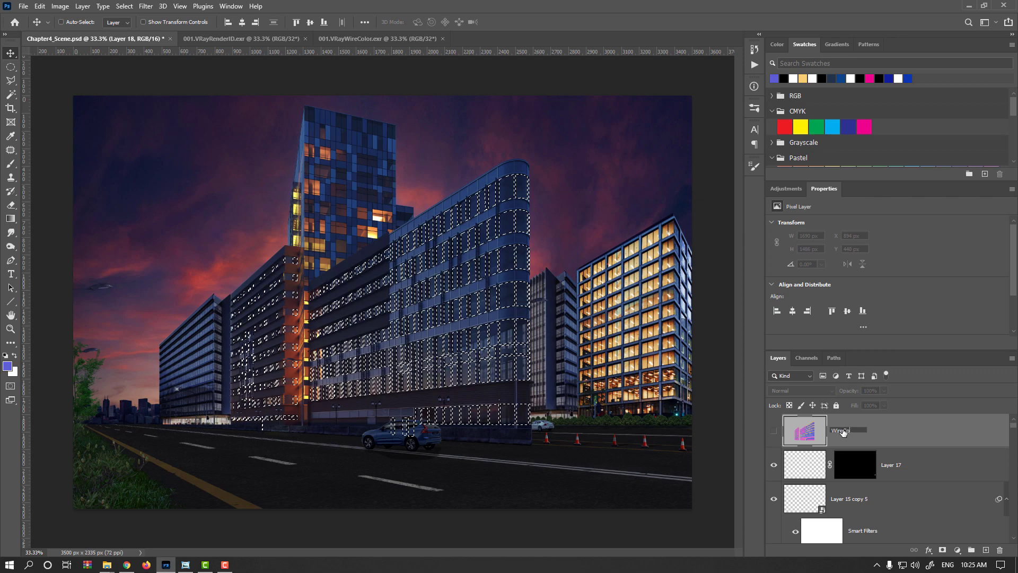
text(or)
key(Return)
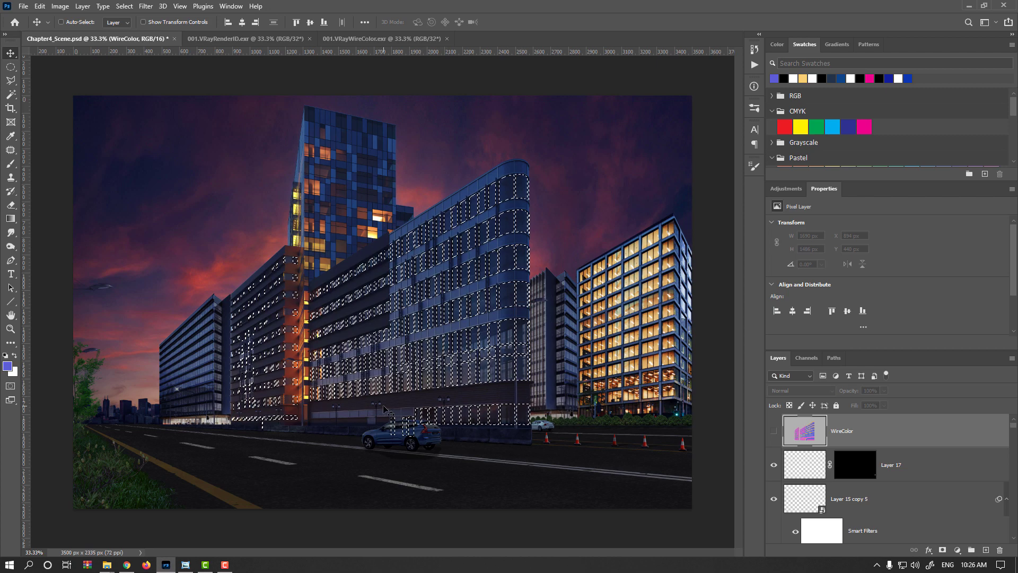
- Subtract the left building and ground-floor windows from the selection with the Polygonal Lasso tool
key(l)
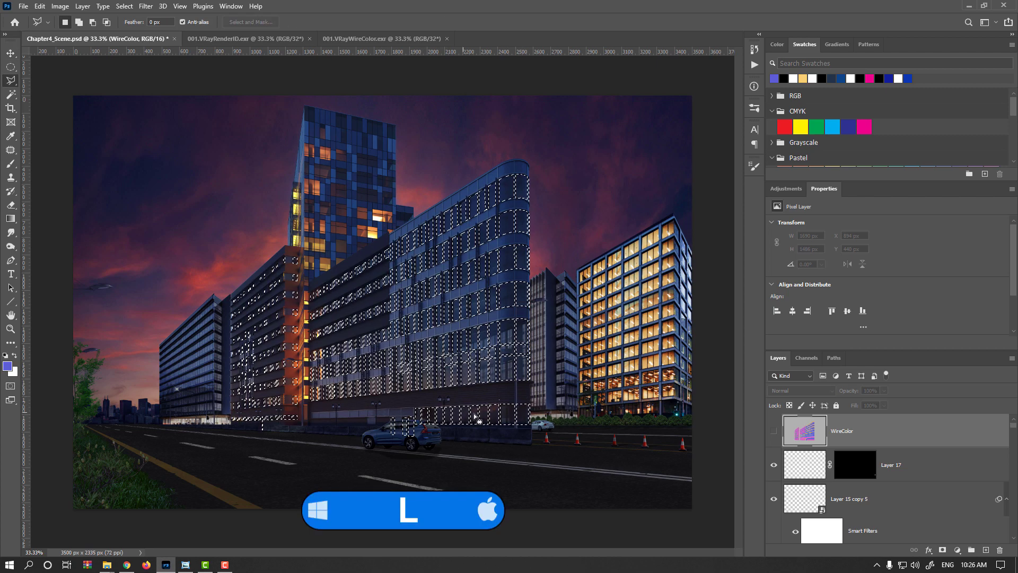
key(alt)
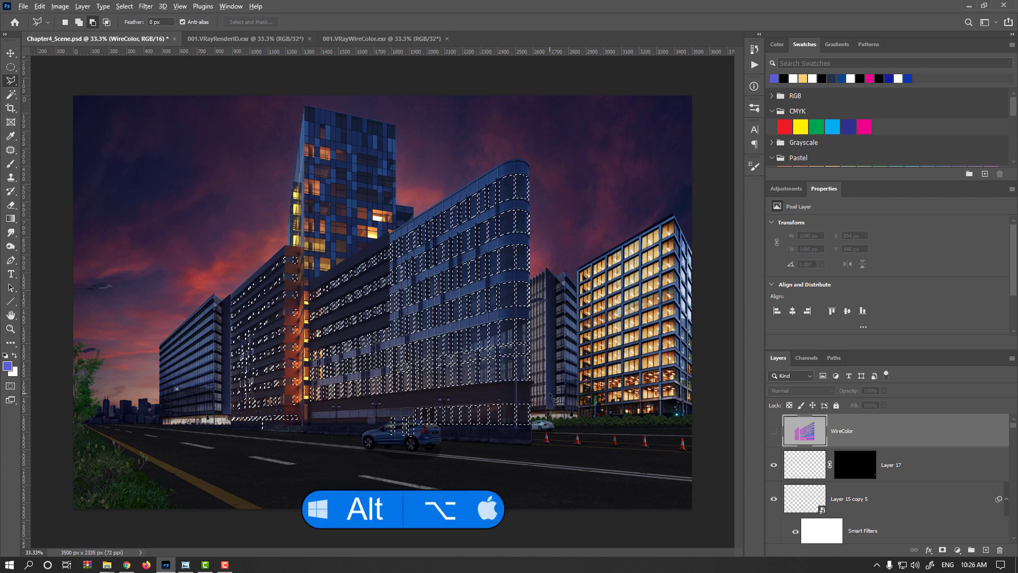
alt+click(549, 393)
click(485, 391)
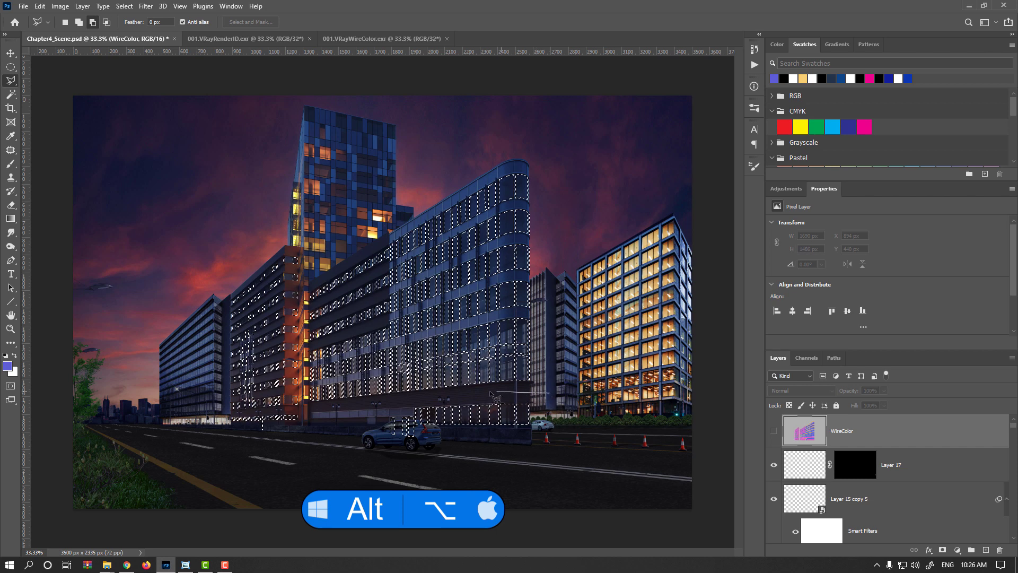
click(313, 416)
click(302, 405)
click(305, 229)
click(154, 224)
click(121, 449)
click(318, 520)
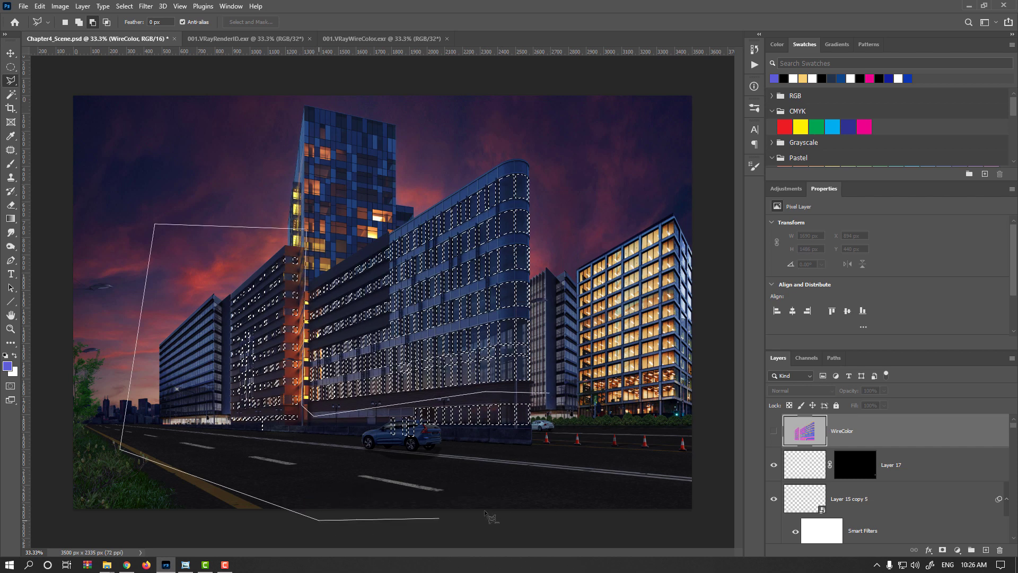
click(498, 508)
double_click(578, 463)
- Create a new empty layer above the WireColor layer
key(ctrl+plus)
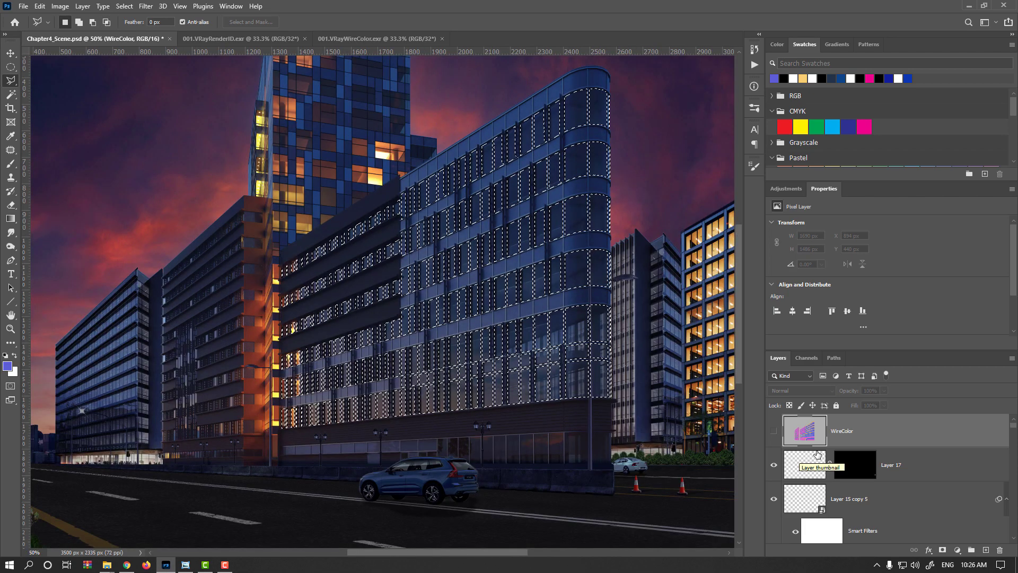
click(986, 550)
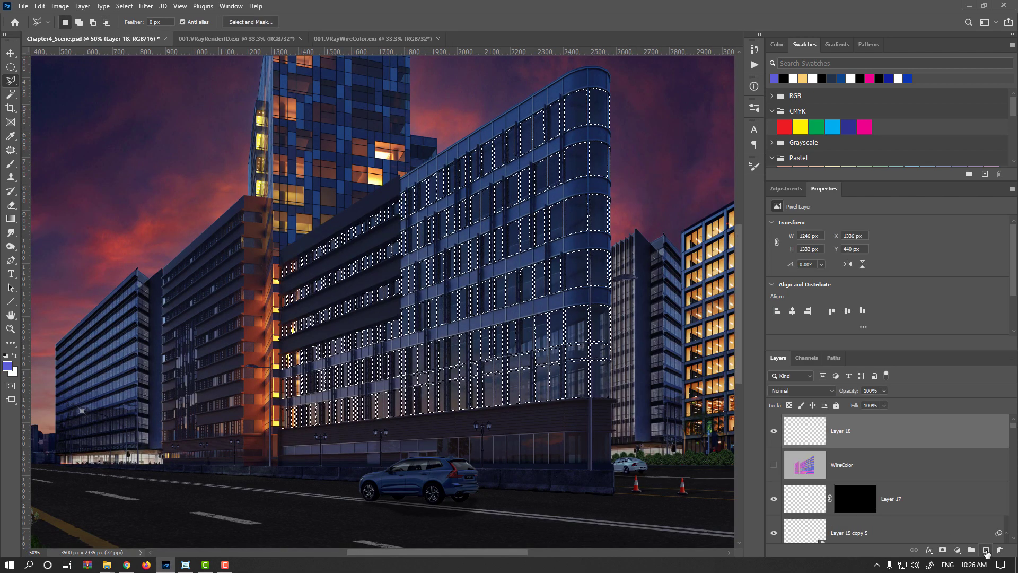
- Set the foreground color to orange #c3771e and fill the window selection on the new layer, then deselect
click(9, 367)
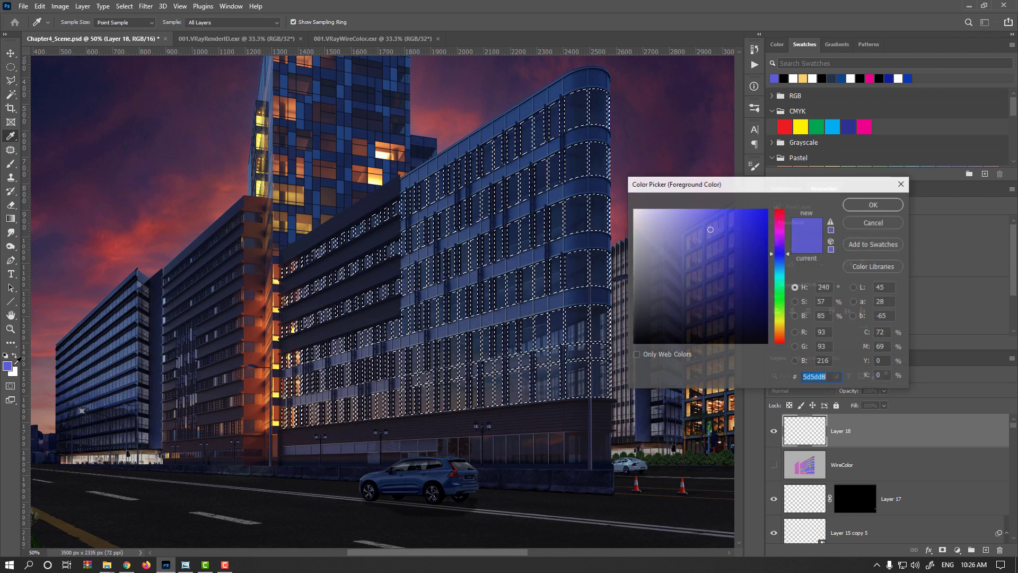
click(785, 330)
click(762, 265)
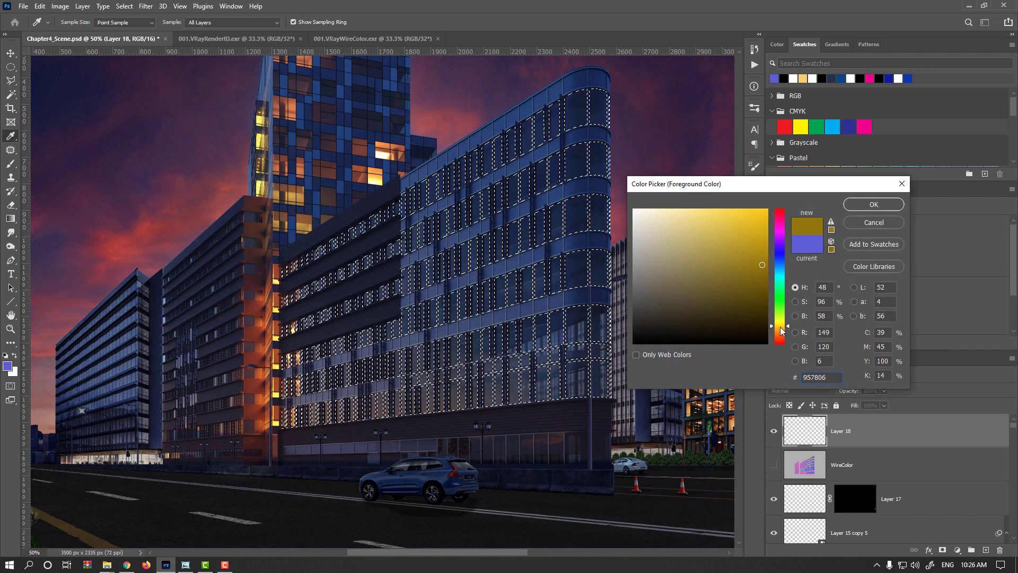
click(781, 329)
drag(742, 272, 730, 248)
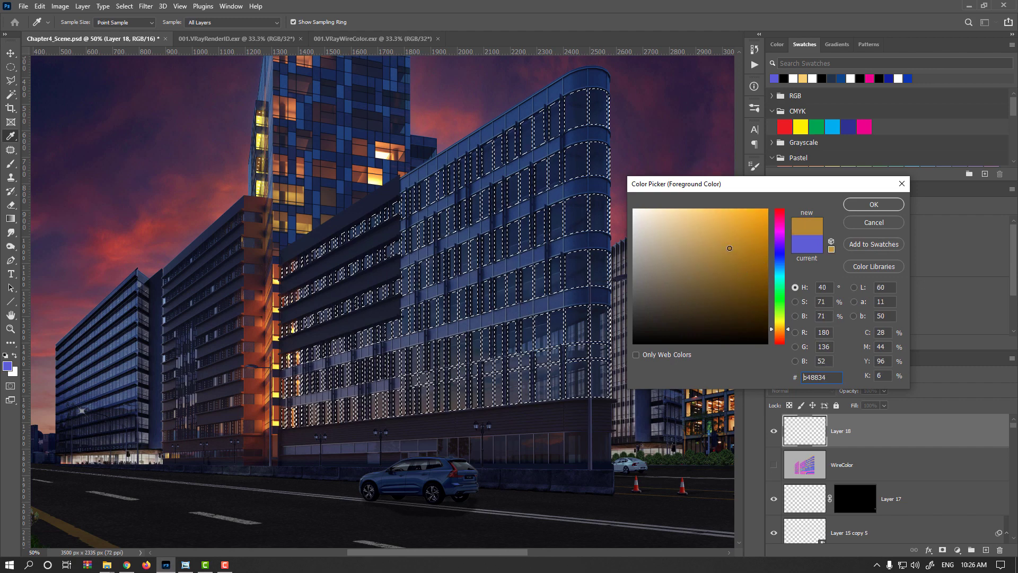
click(780, 331)
click(747, 240)
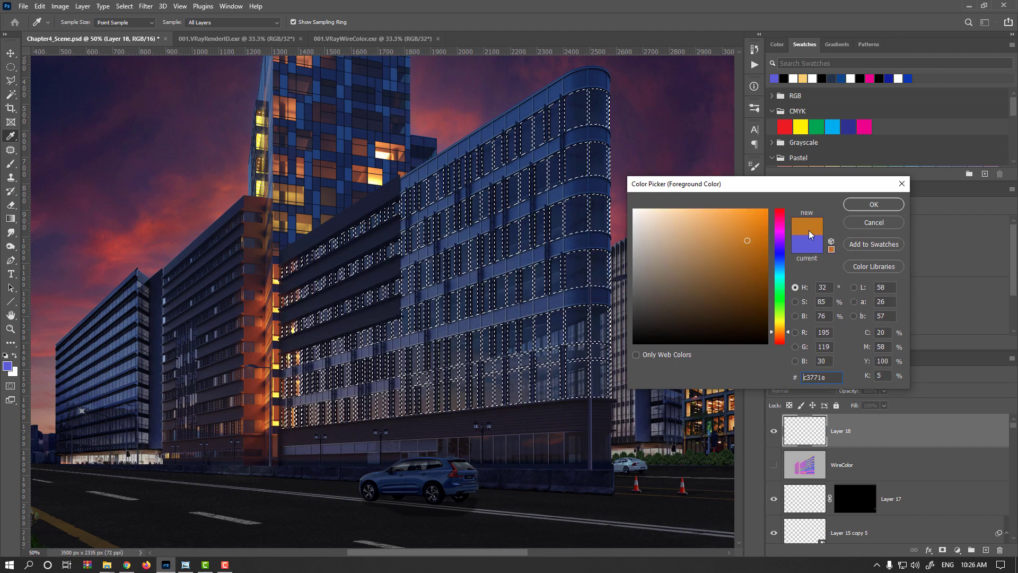
click(860, 205)
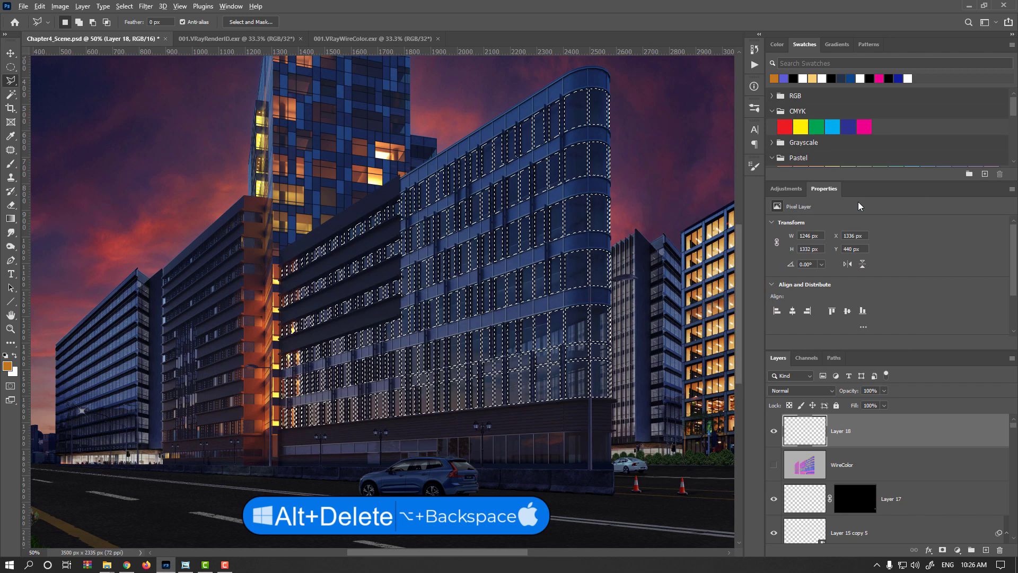
key(alt+Delete)
key(ctrl+d)
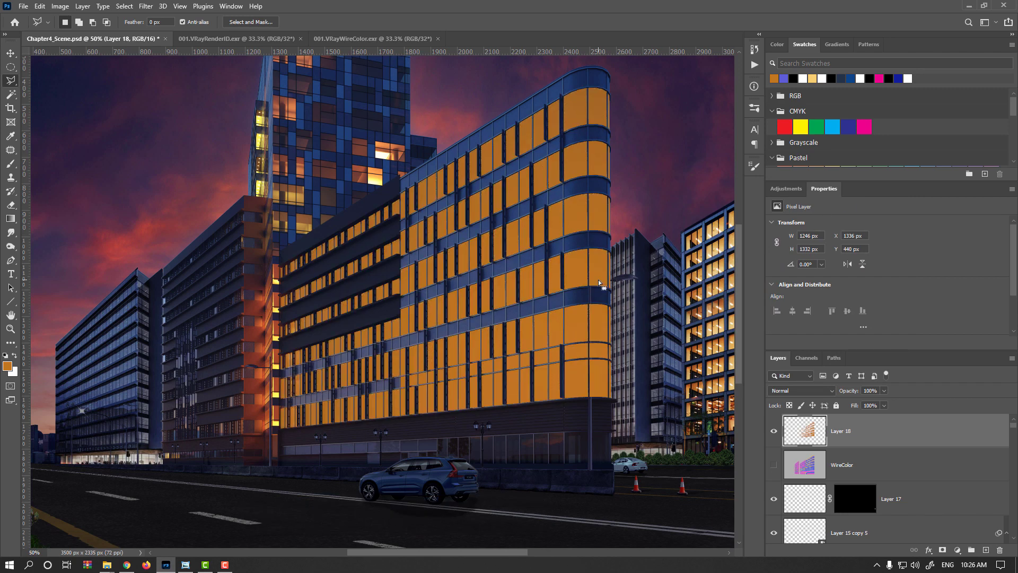
- Reload the orange layer's selection and inspect the Building_Left channel against it before deselecting
ctrl+click(807, 436)
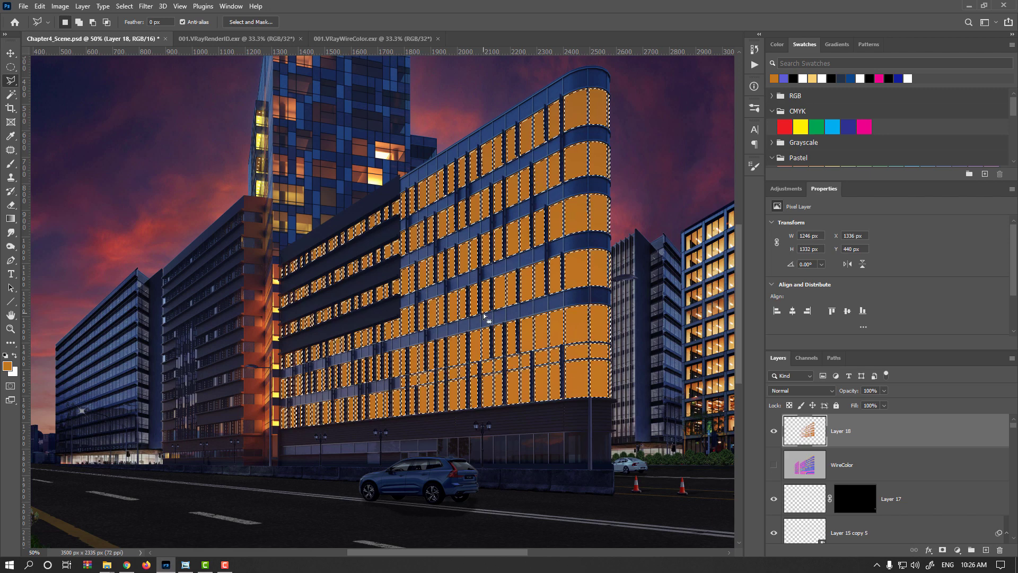
key(ctrl+d)
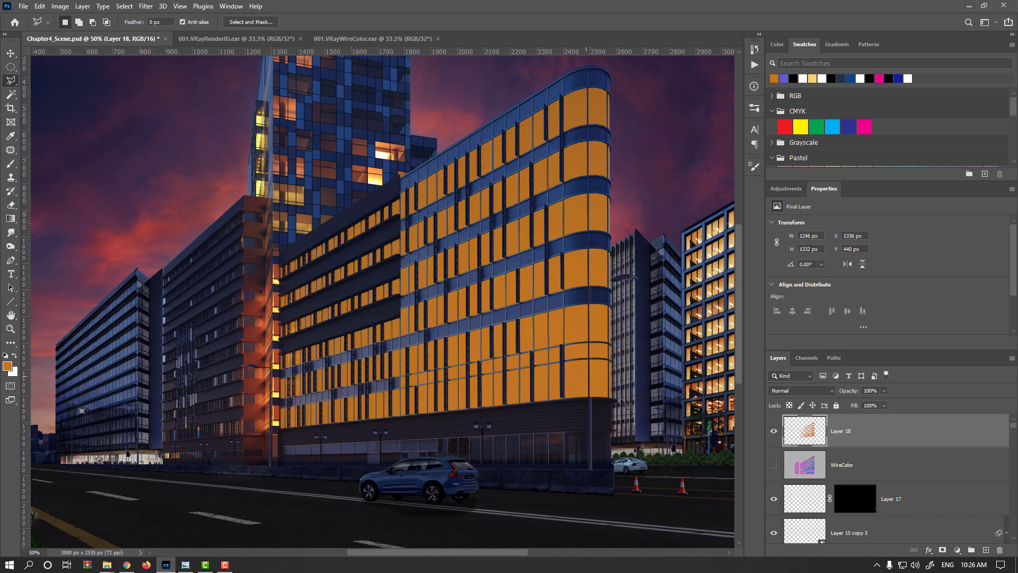
ctrl+click(803, 441)
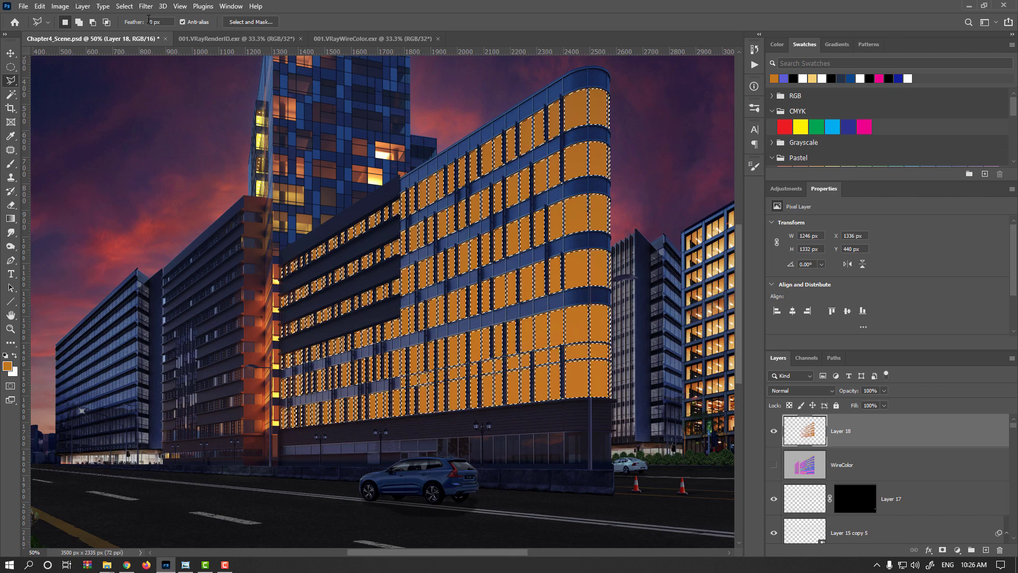
click(124, 6)
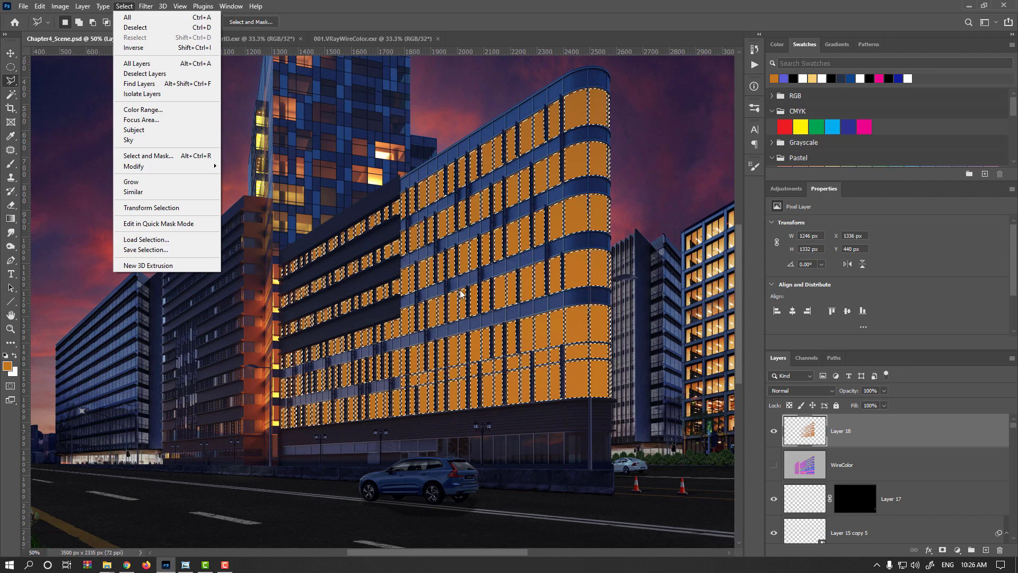
click(456, 307)
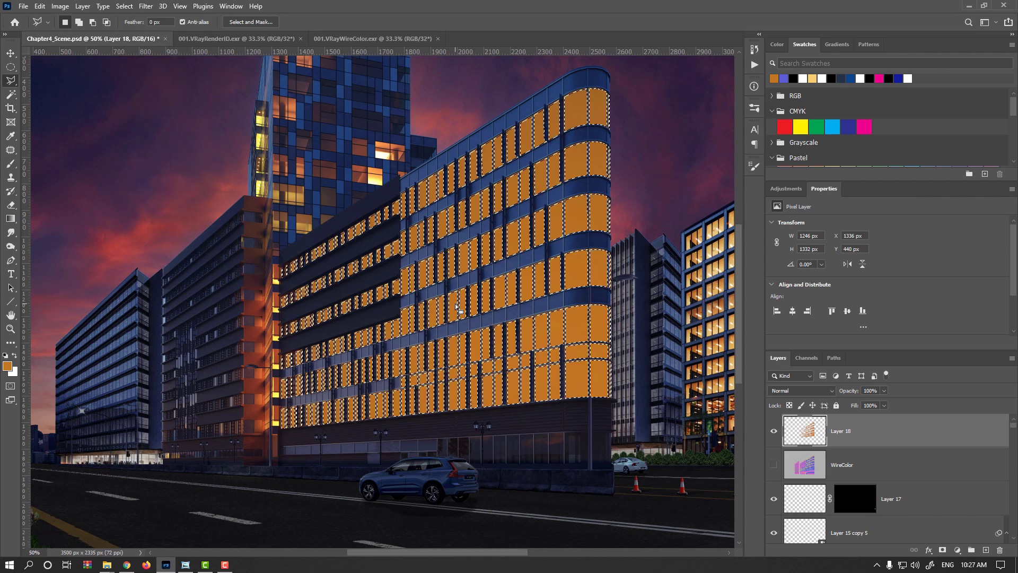
click(124, 6)
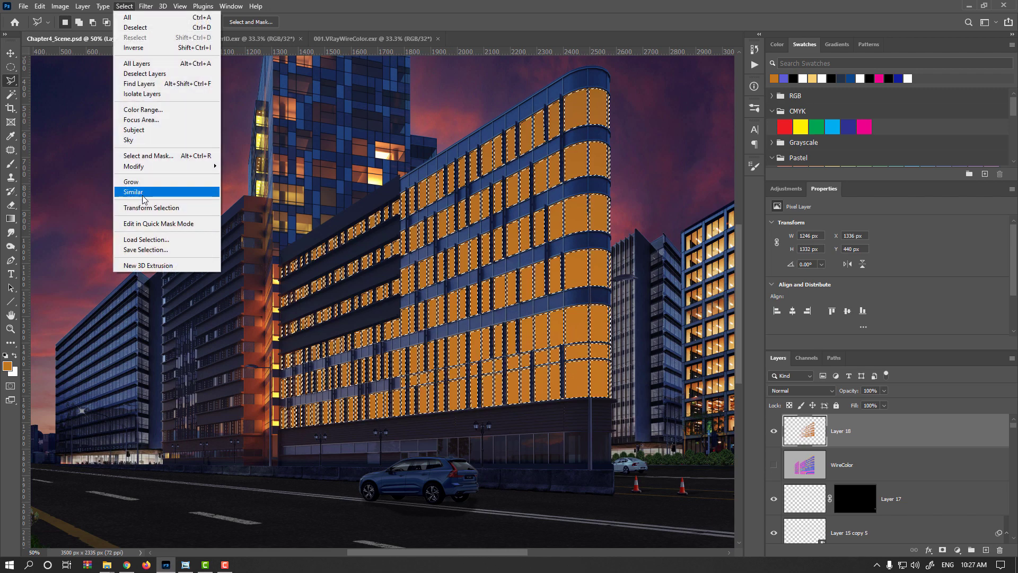
click(806, 358)
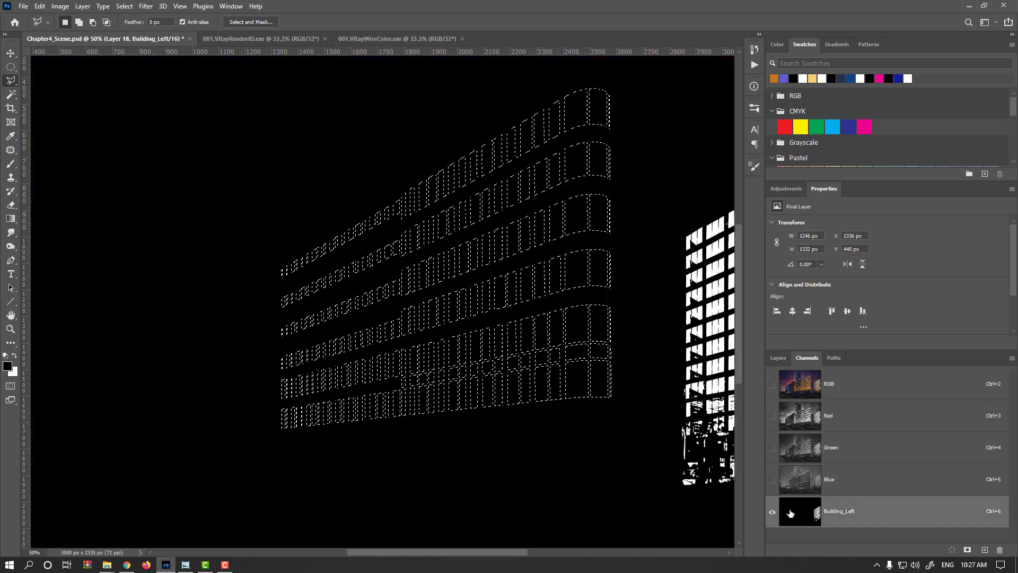
click(797, 511)
drag(647, 387, 354, 372)
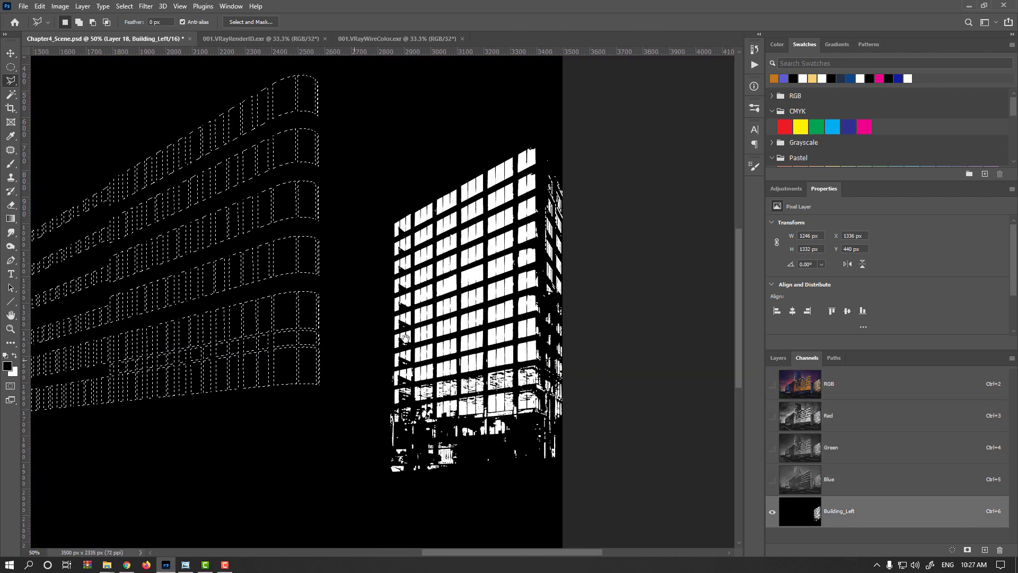
drag(443, 324, 639, 370)
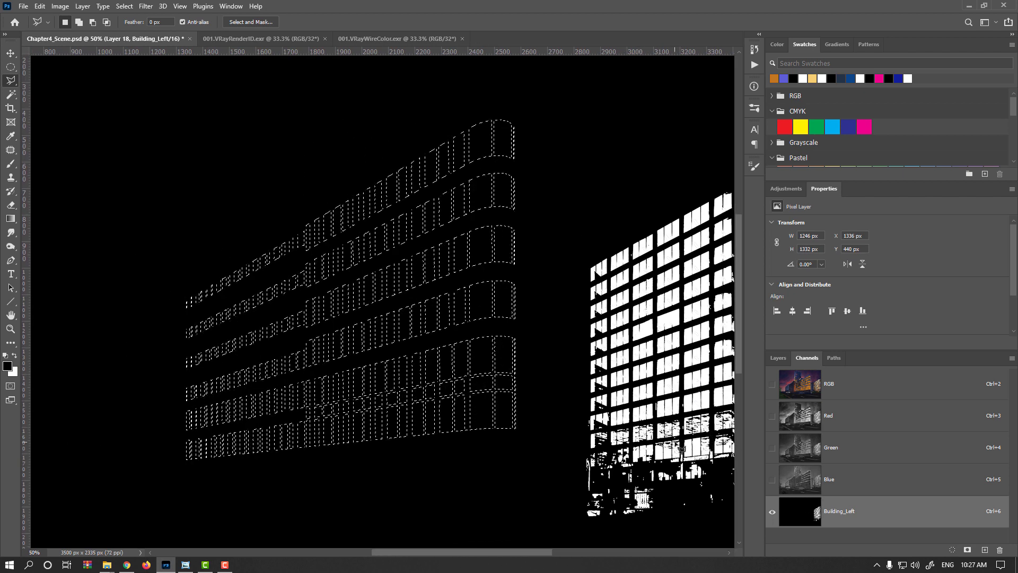
mouse_move(780, 355)
mouse_down()
mouse_move(823, 360)
mouse_move(775, 358)
mouse_up()
click(815, 433)
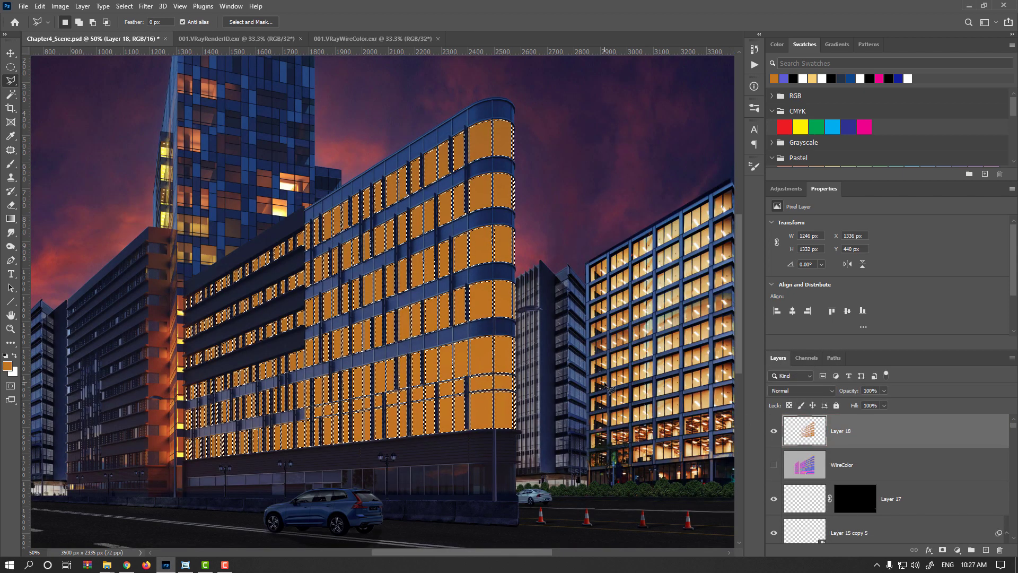
key(ctrl+d)
- Try the Color Dodge blend mode on the orange layer and revert it to Normal
click(825, 392)
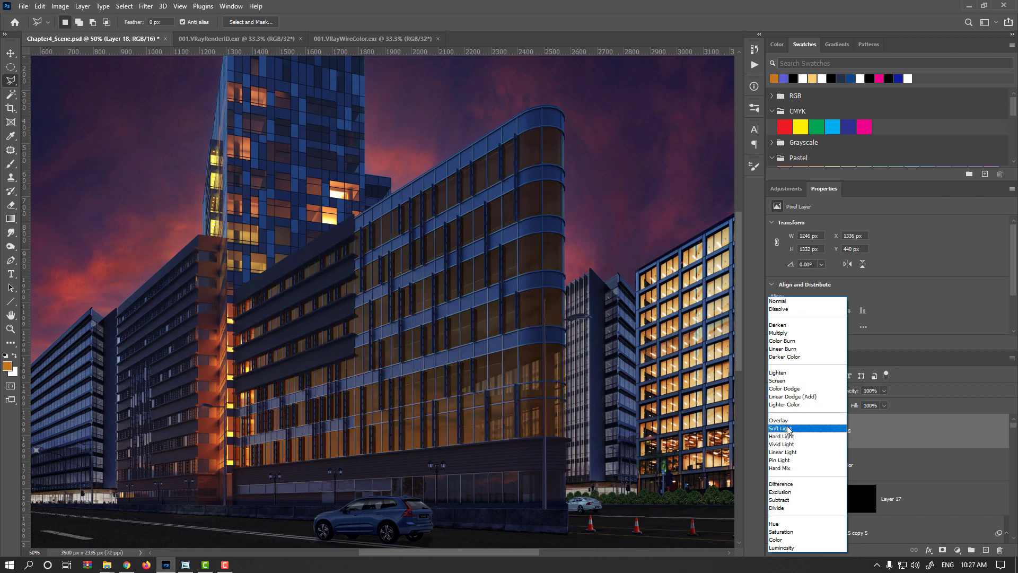
click(792, 389)
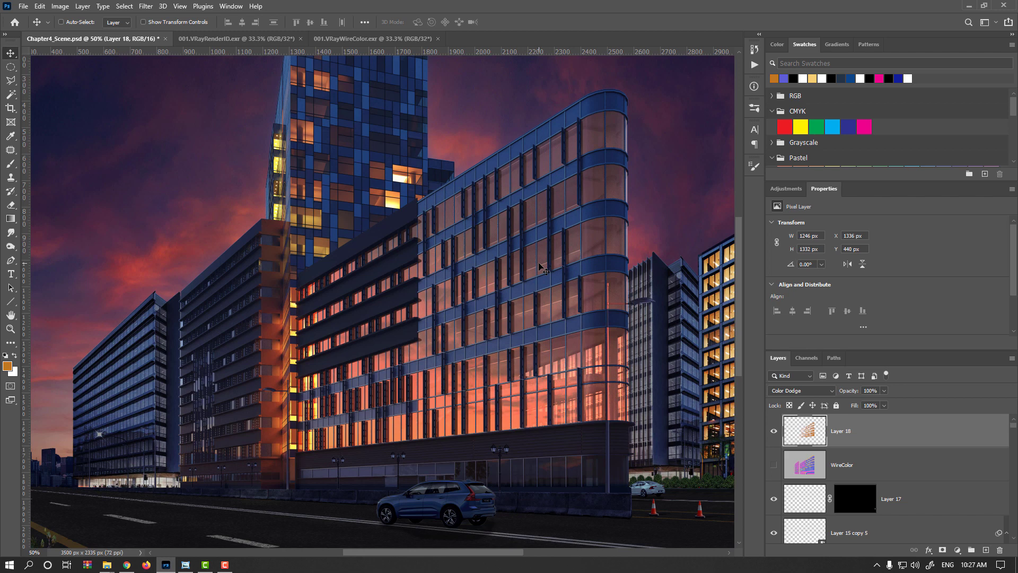
click(807, 393)
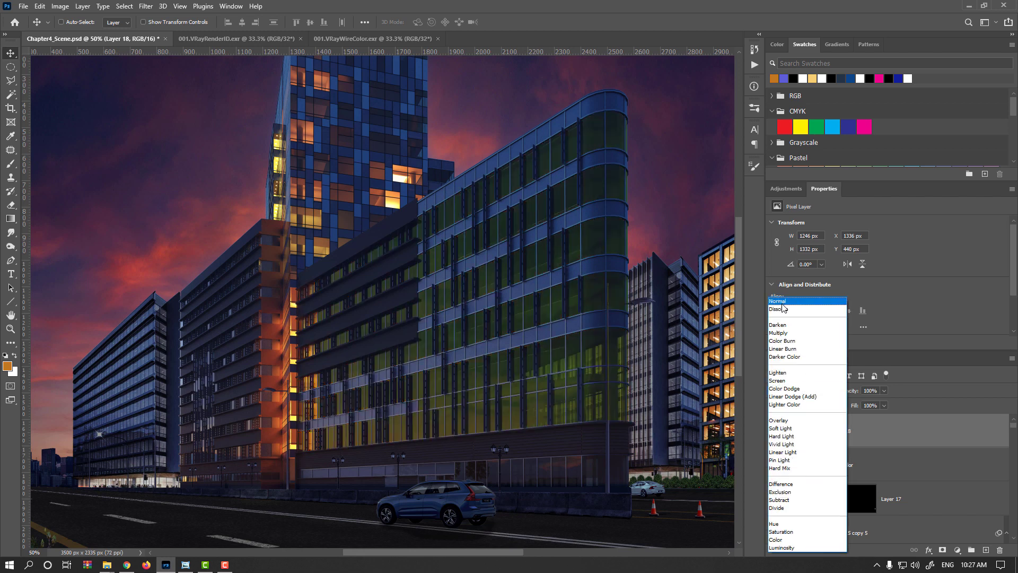
click(781, 303)
- Duplicate the orange layer, hide the original, and set the copy's blend mode to Color Dodge
drag(810, 433, 985, 550)
click(774, 465)
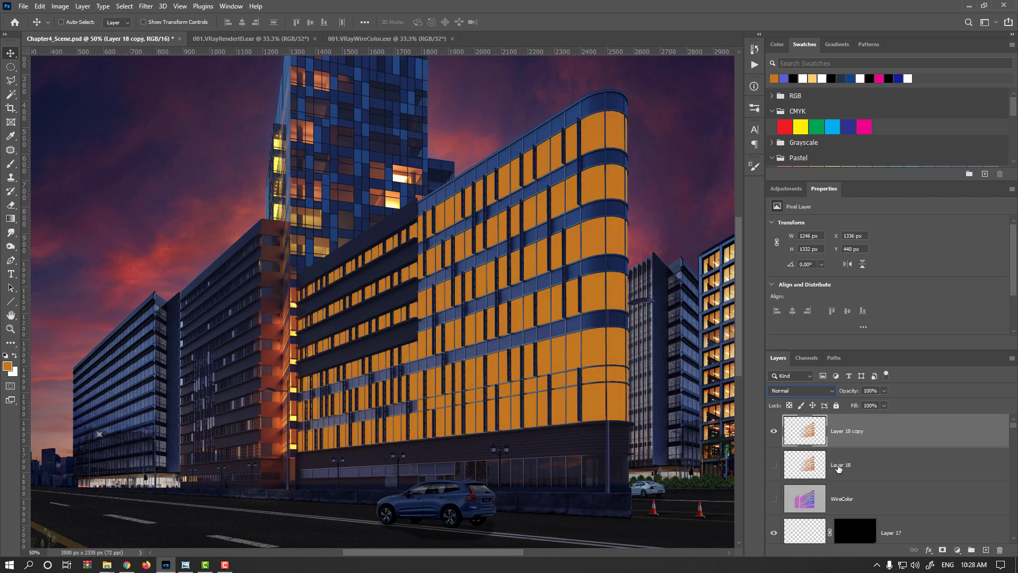
click(810, 390)
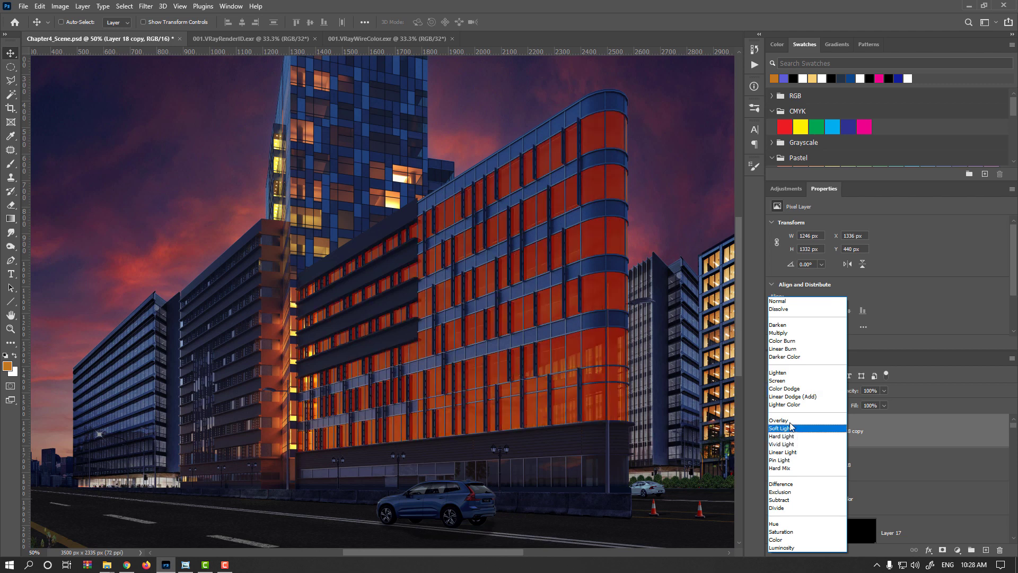
click(790, 389)
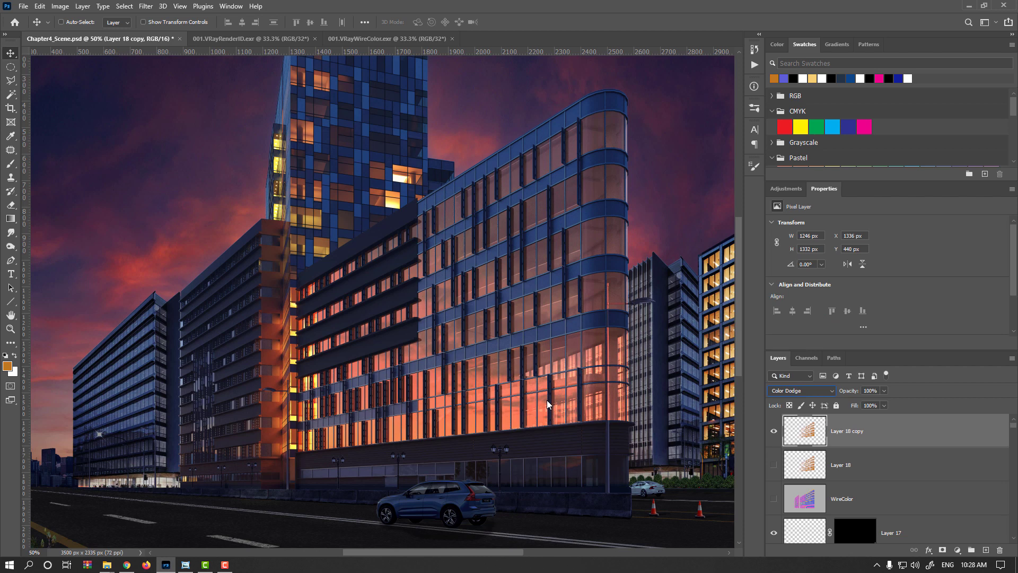
- Adjust the copy's Hue/Saturation to Hue +34, Saturation -50 and Lightness -30
drag(546, 400, 437, 404)
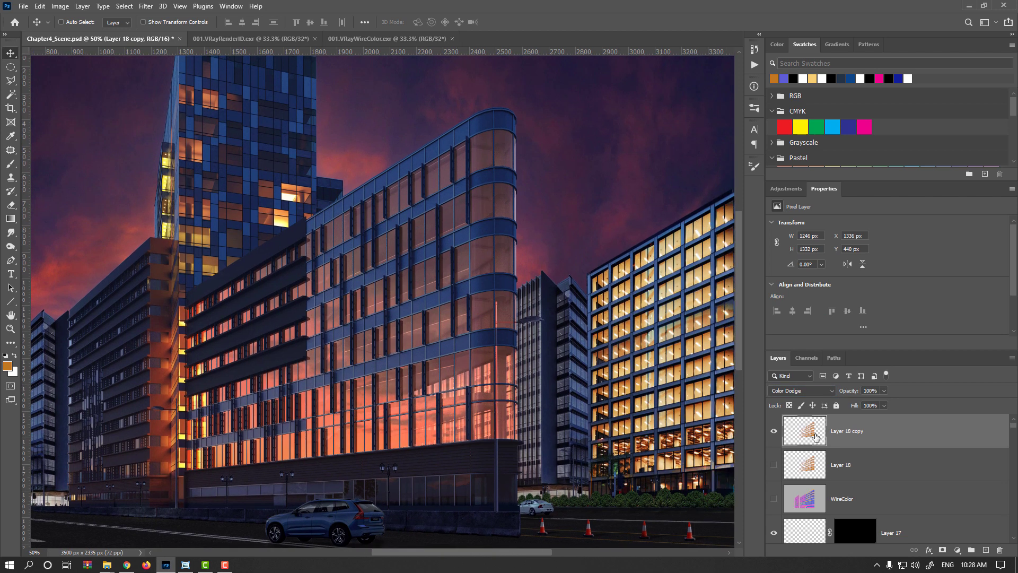
key(ctrl+u)
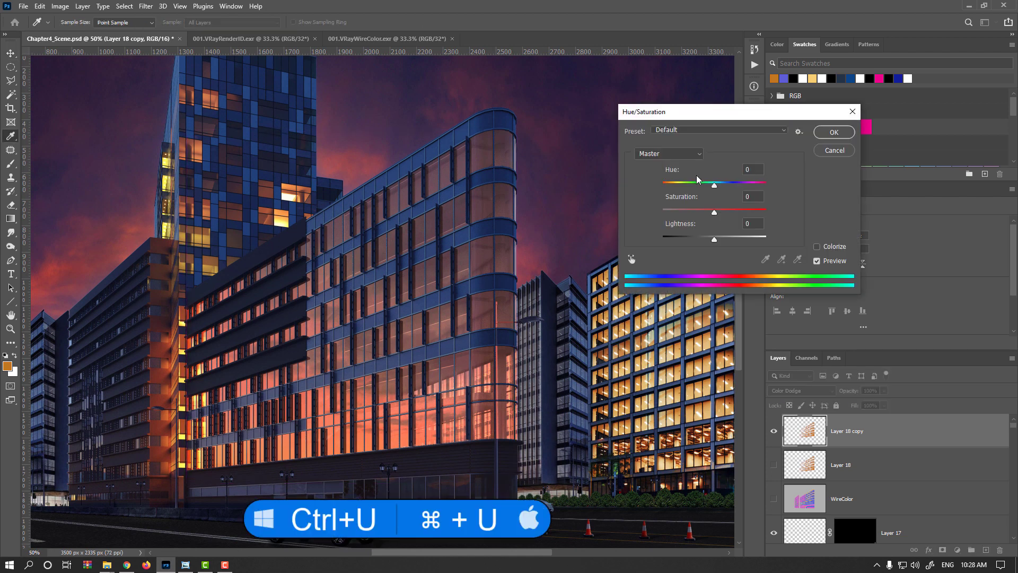
drag(704, 187, 673, 189)
text(+34)
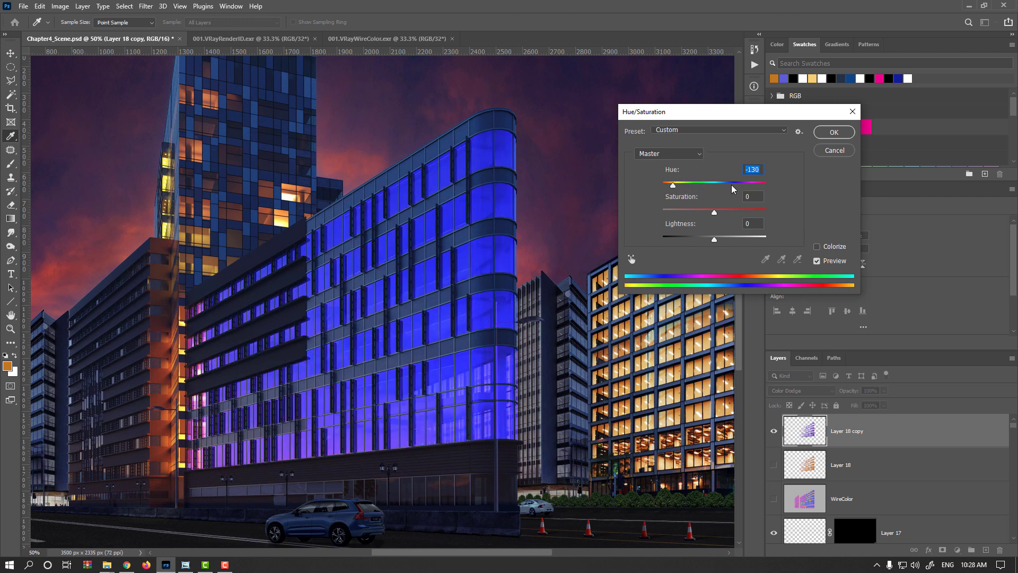
click(733, 185)
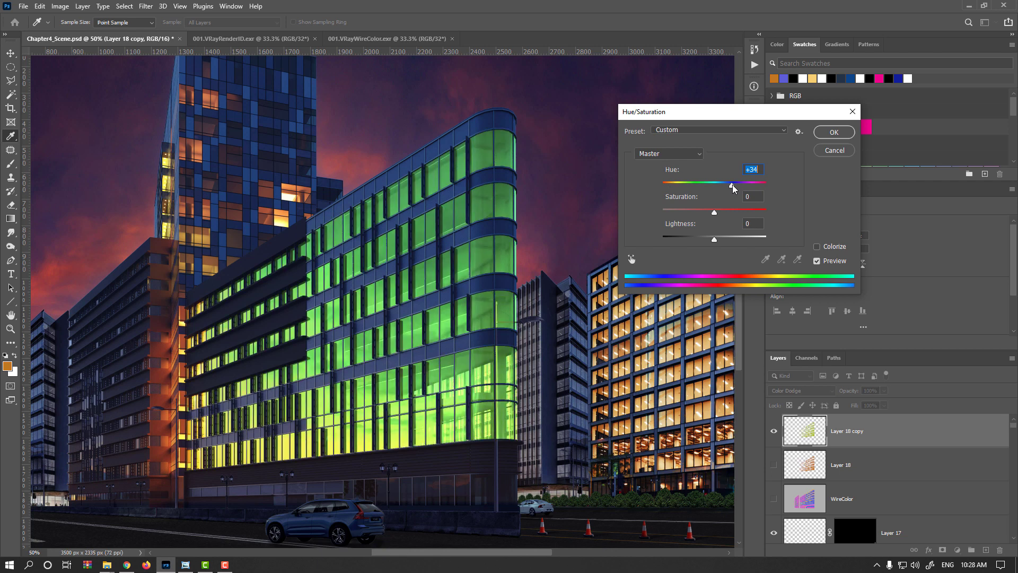
click(690, 212)
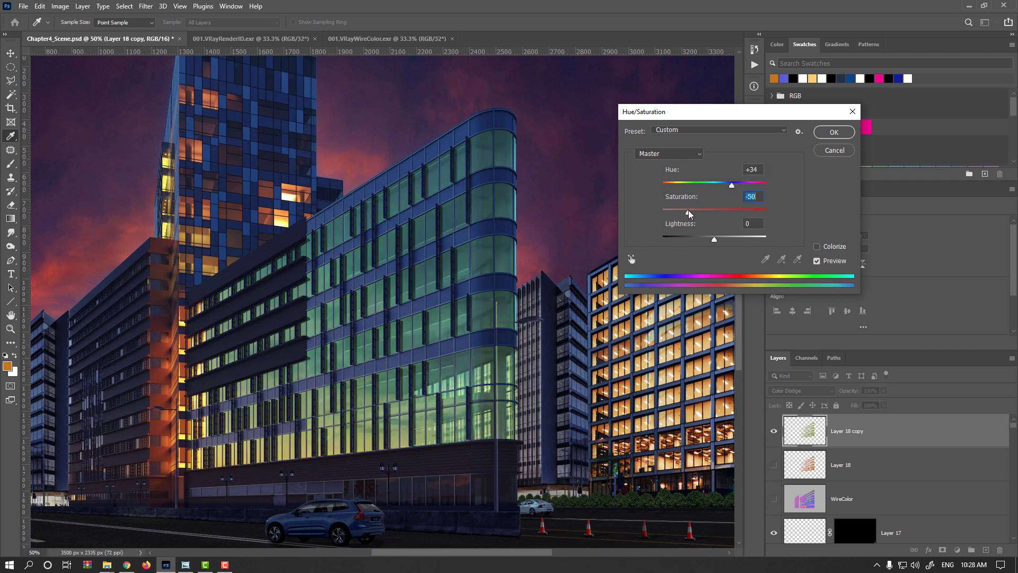
click(699, 239)
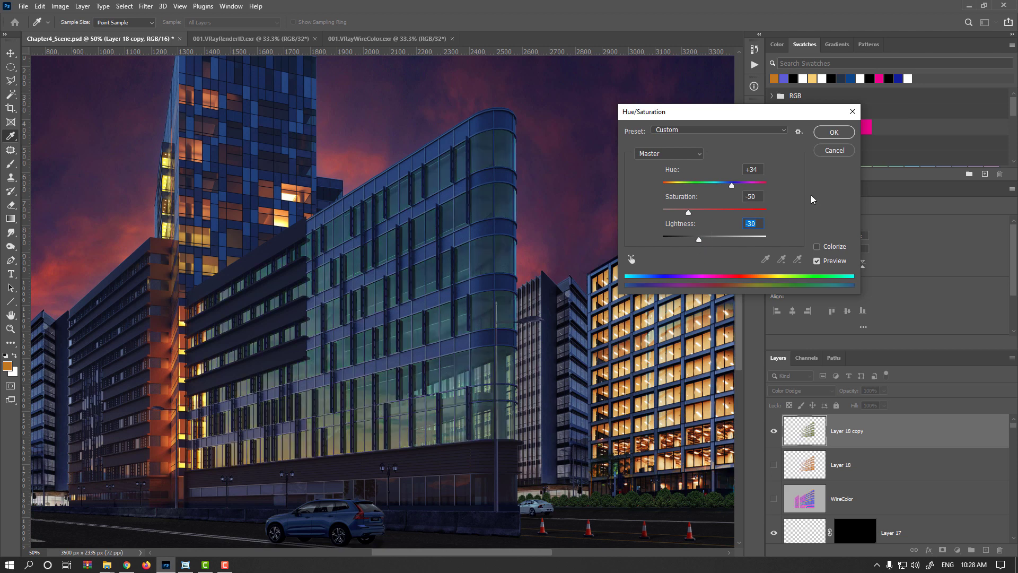
click(830, 262)
click(830, 261)
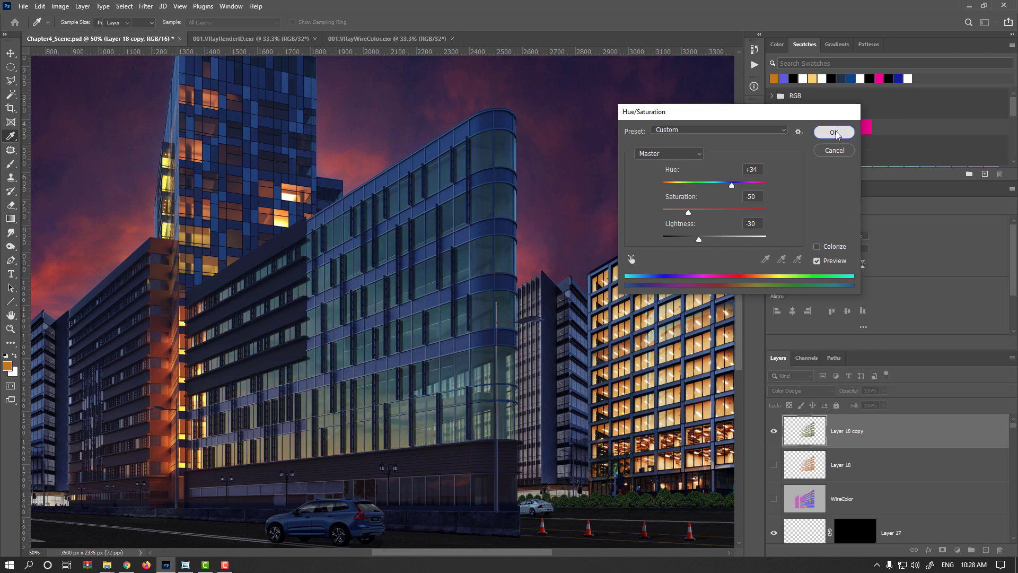
click(834, 132)
- Toggle the copy layer's visibility to compare, and undo the Hue/Saturation adjustment
click(774, 431)
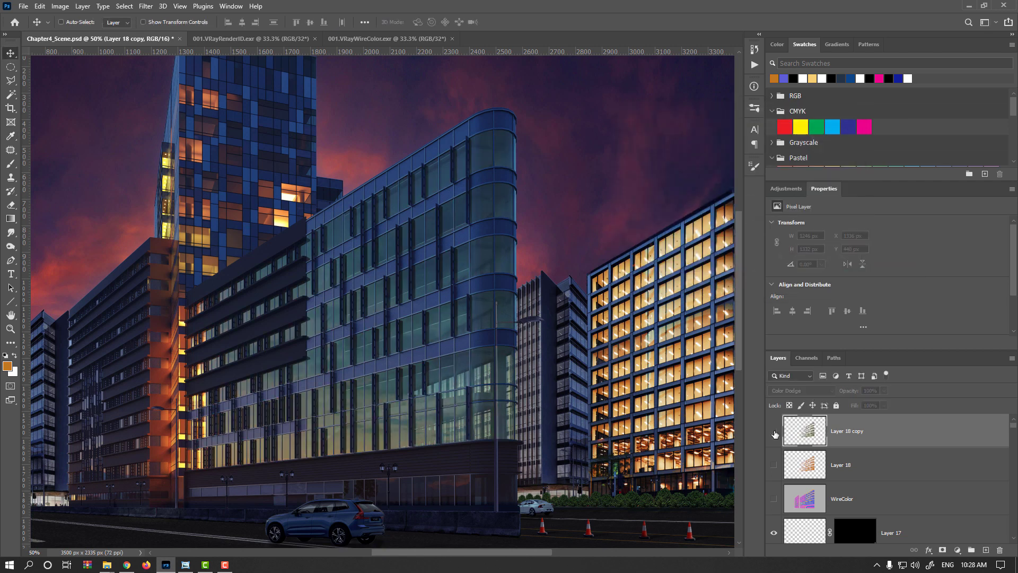
click(774, 432)
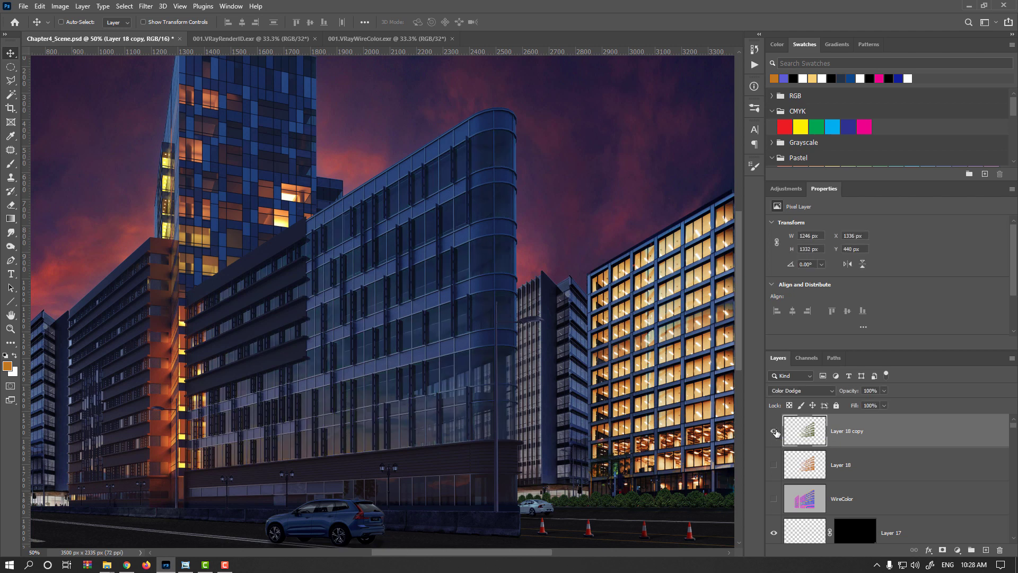
click(774, 431)
key(ctrl)
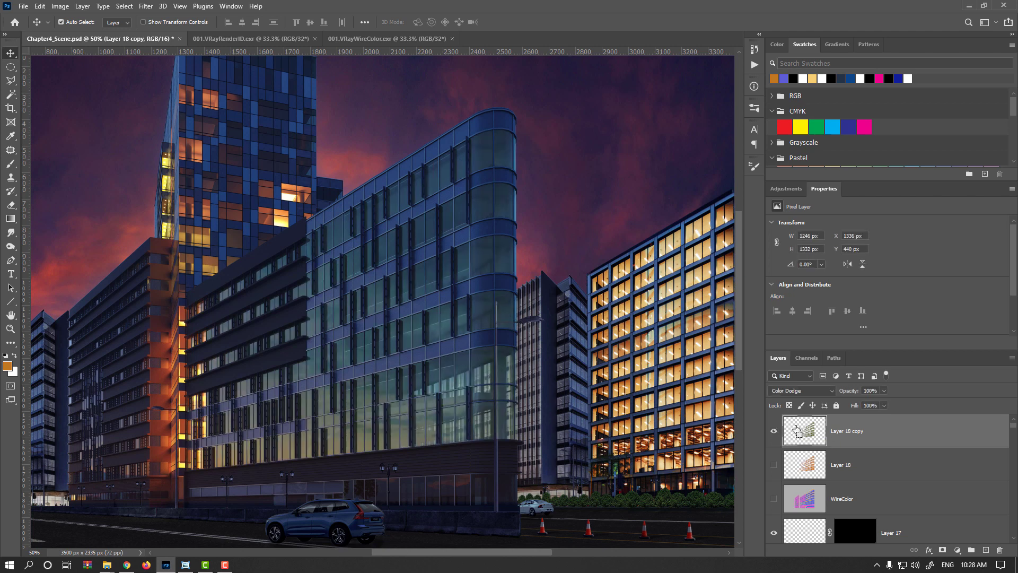
key(ctrl+z)
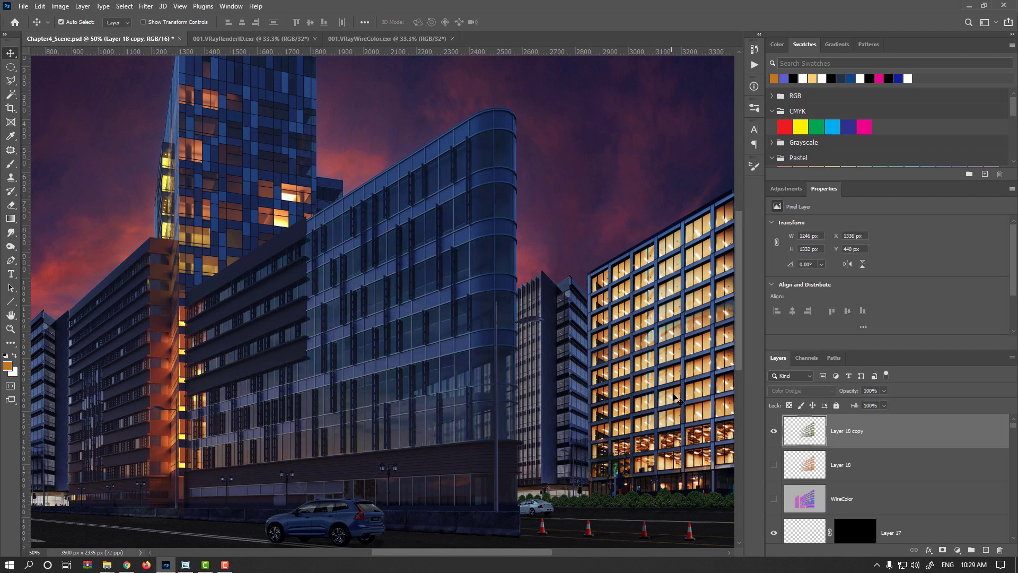
key(ctrl+z)
key(ctrl+z)
key(ctrl+shift+z)
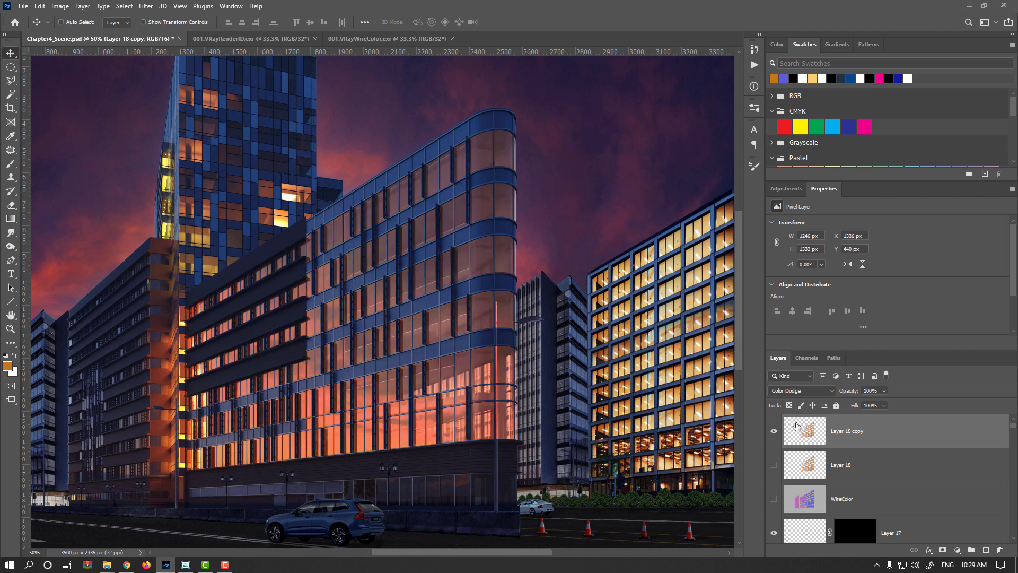
- Apply Hue/Saturation to Layer 18 copy with Hue +9 and Saturation about -62
key(ctrl+u)
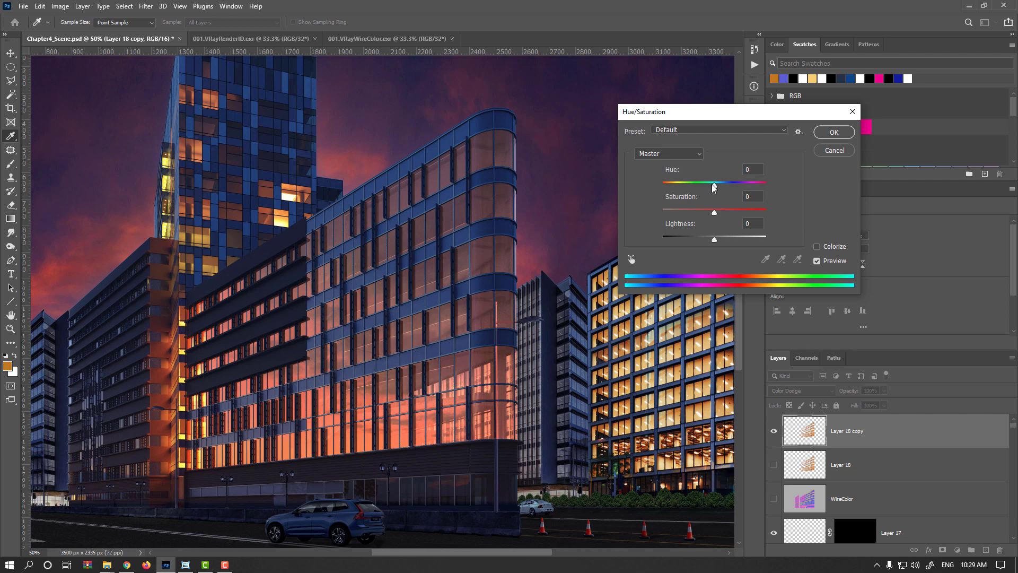
drag(713, 184, 718, 190)
text(+9)
key(Return)
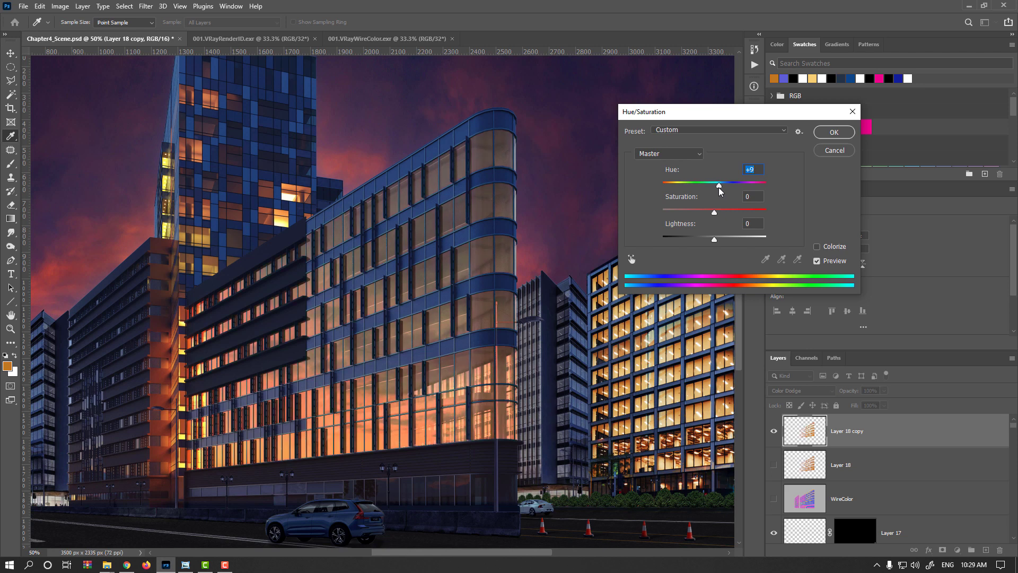
drag(714, 212, 684, 214)
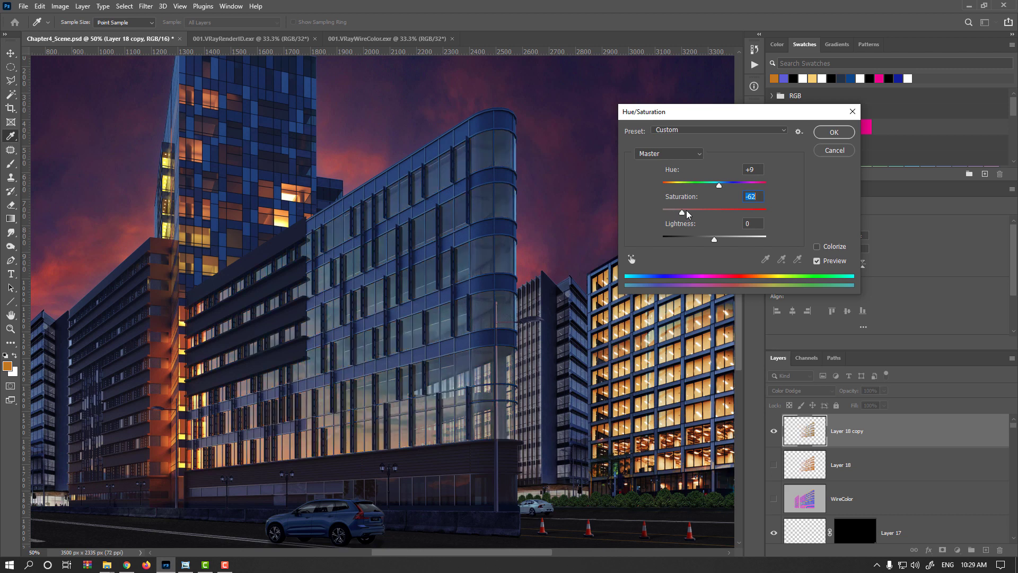
drag(679, 214, 686, 214)
drag(685, 212, 684, 212)
click(834, 132)
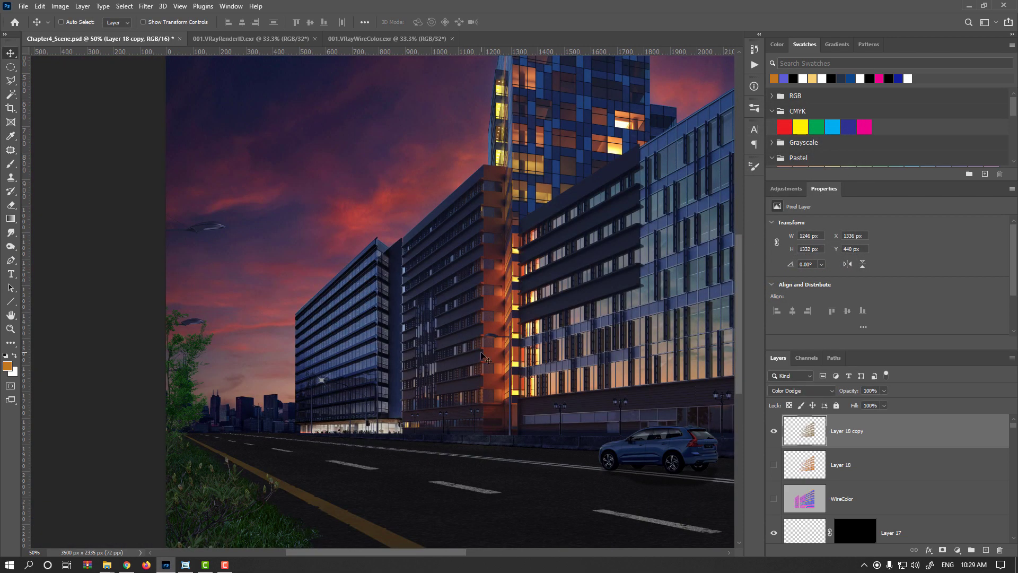
- Save the Chapter4_Scene document
key(ctrl+minus)
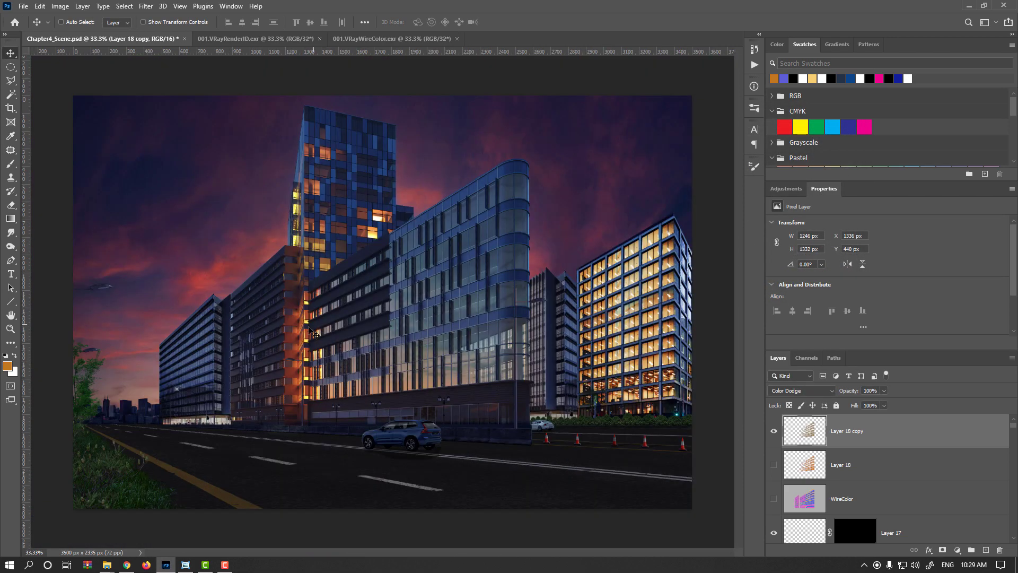
scroll(463, 374, up, 1)
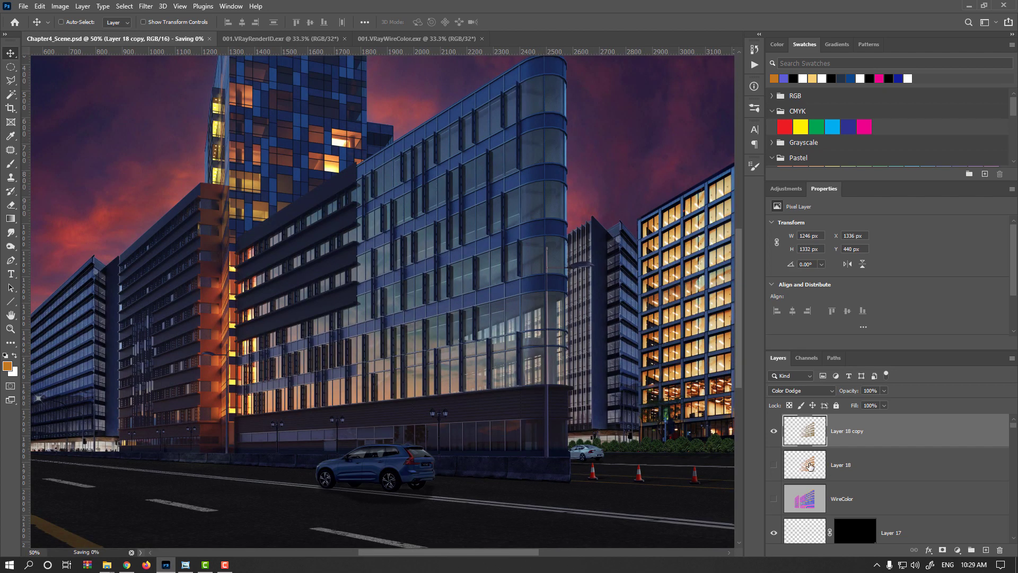
key(ctrl+s)
- Duplicate Layer 18 into Layer 18 copy 2 and hide the new copy
drag(808, 470, 985, 550)
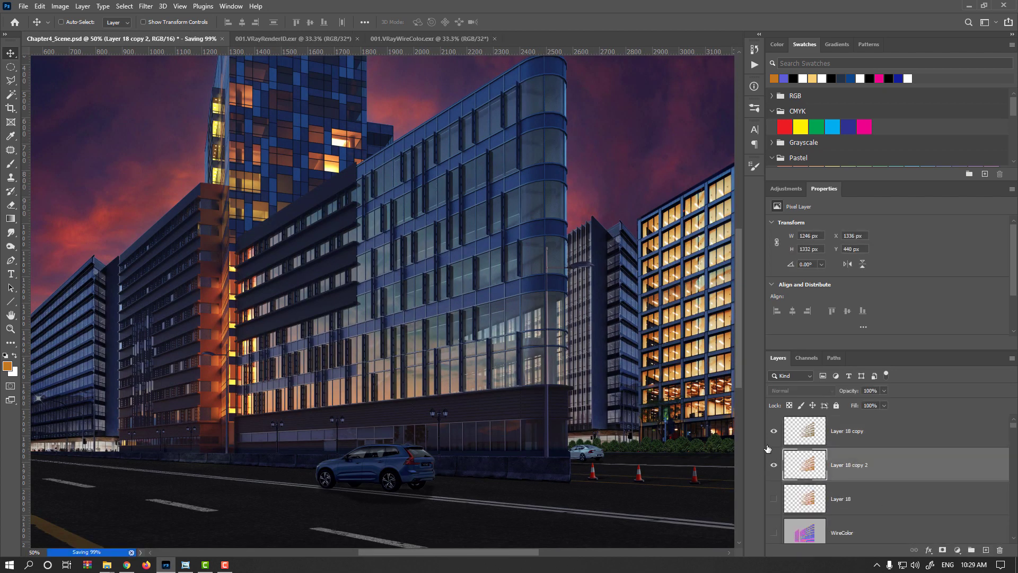
click(774, 466)
click(774, 465)
- With the Polygonal Lasso, select an upper diagonal band of glass panes on the curved building facade
scroll(514, 207, up, 3)
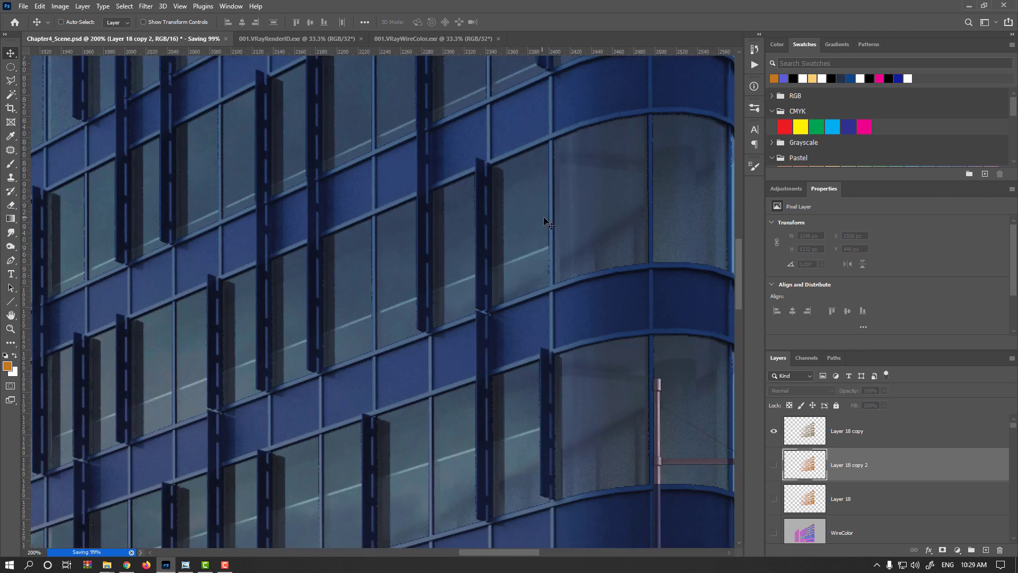
drag(545, 220, 627, 213)
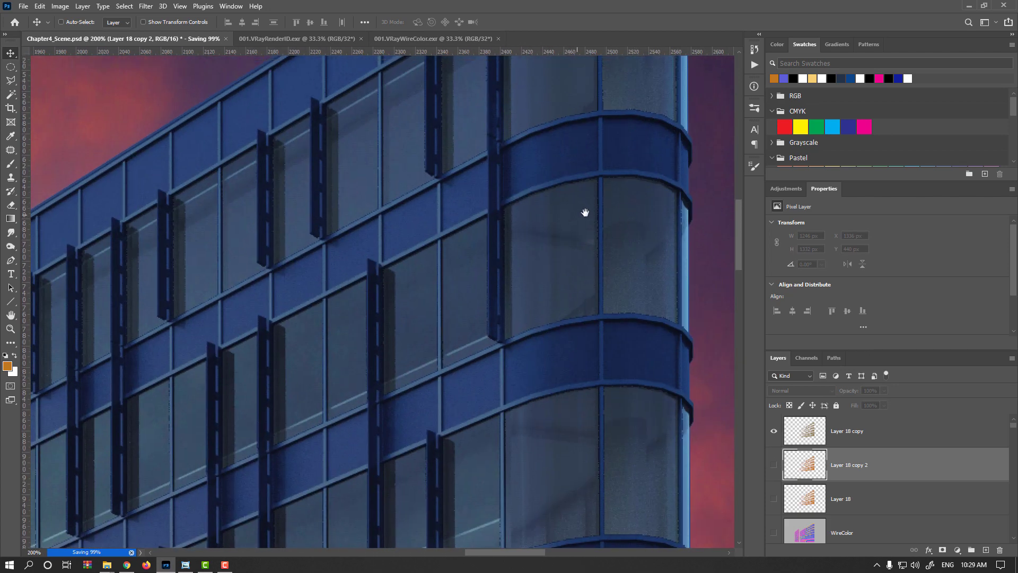
drag(517, 184, 551, 368)
drag(455, 477, 479, 326)
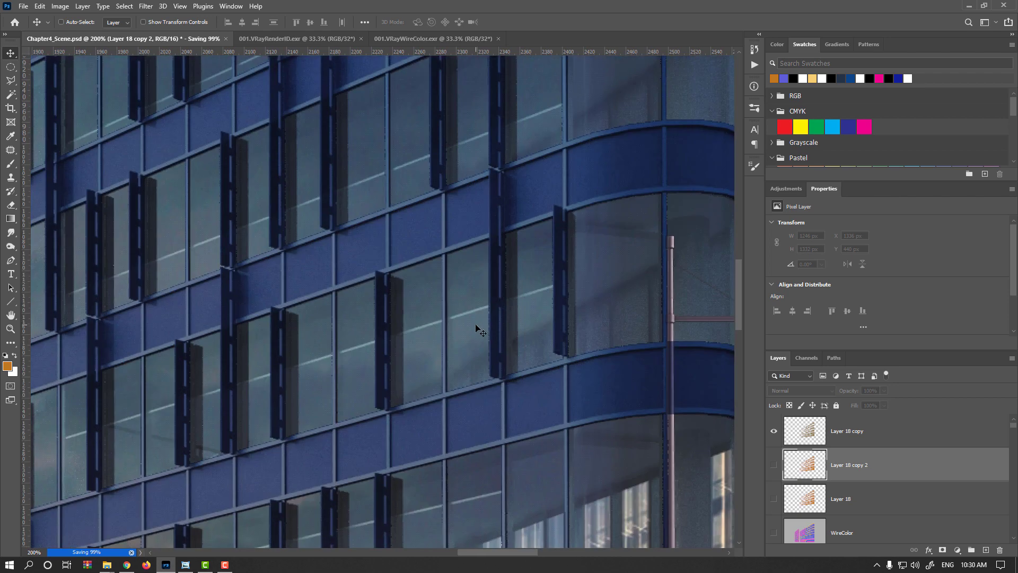
scroll(499, 297, down, 1)
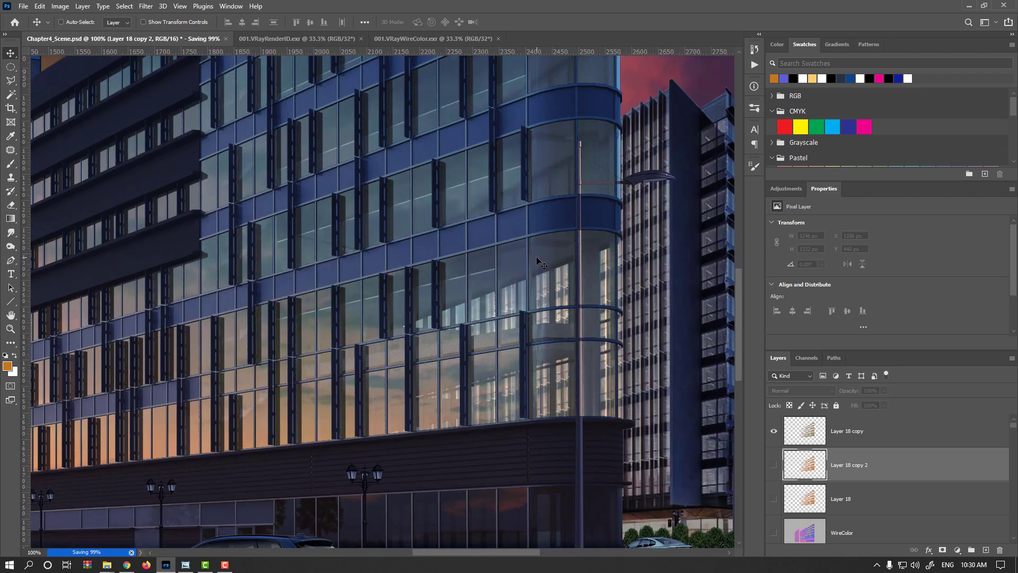
scroll(546, 271, up, 1)
key(l)
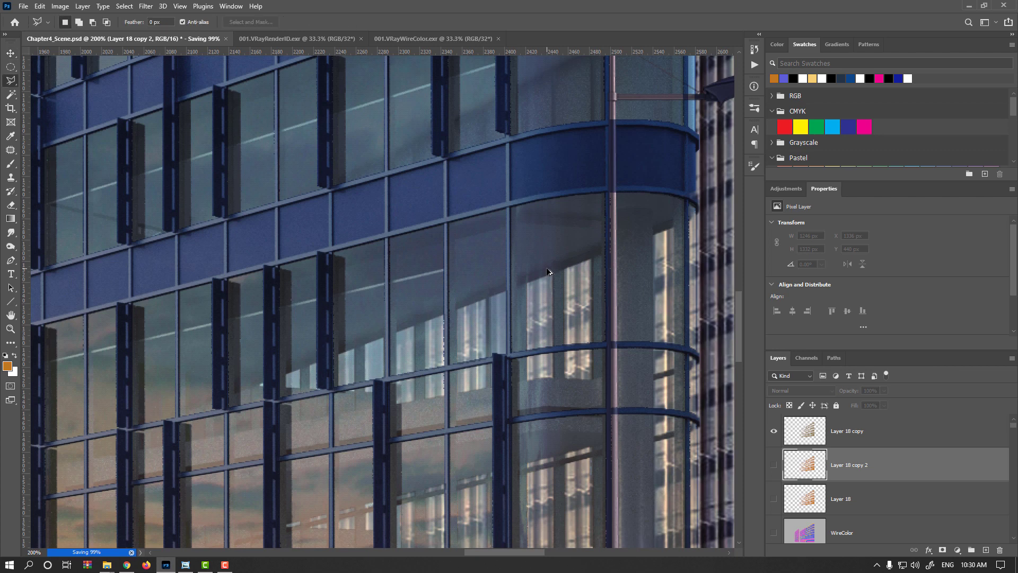
click(257, 384)
click(604, 256)
drag(207, 328, 465, 268)
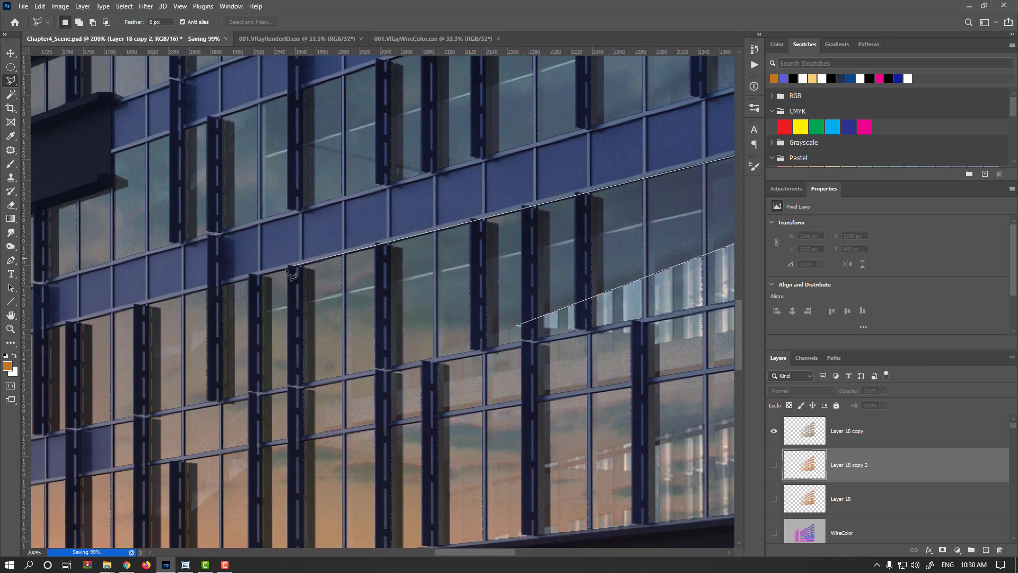
click(150, 304)
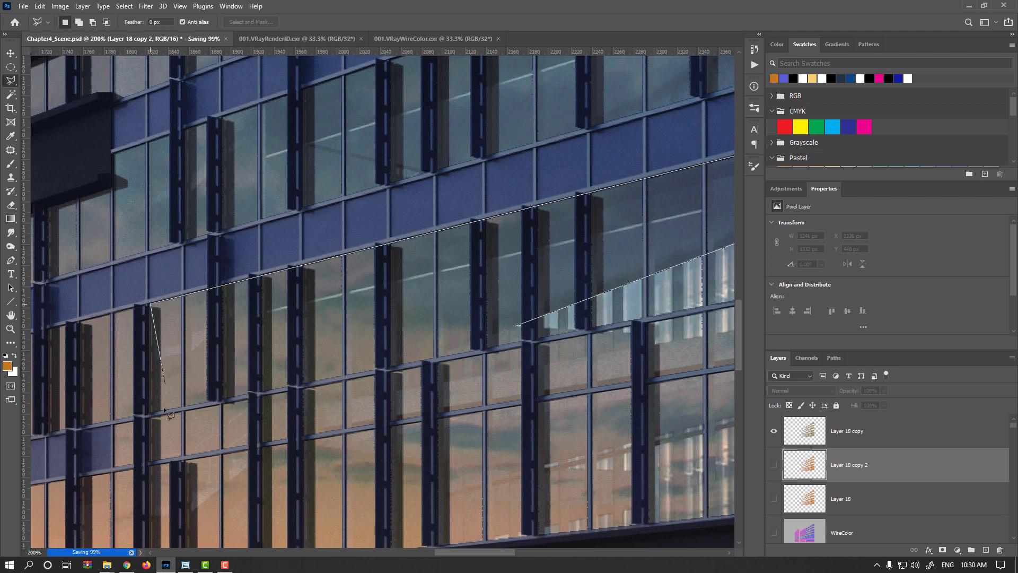
click(150, 409)
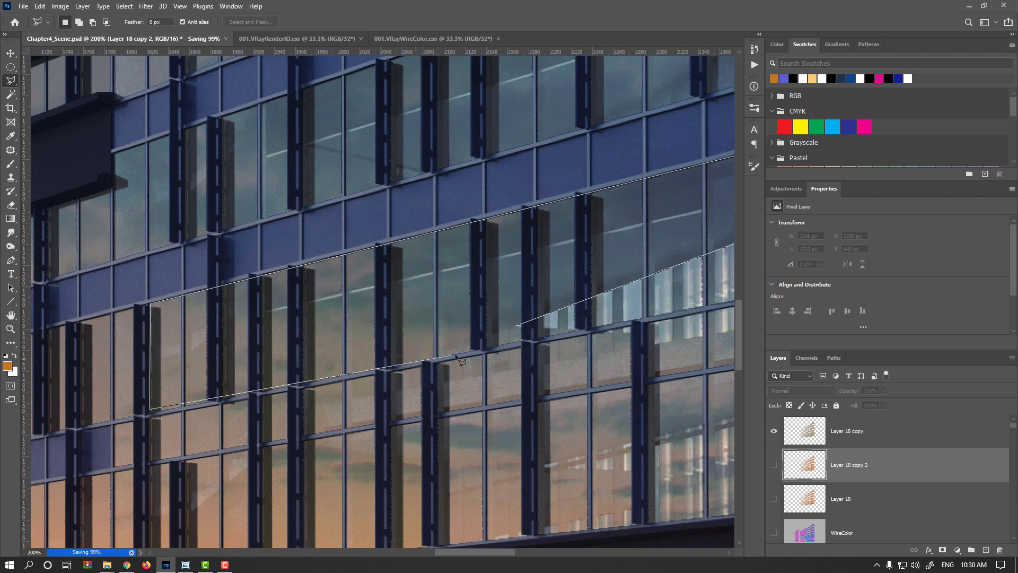
click(515, 327)
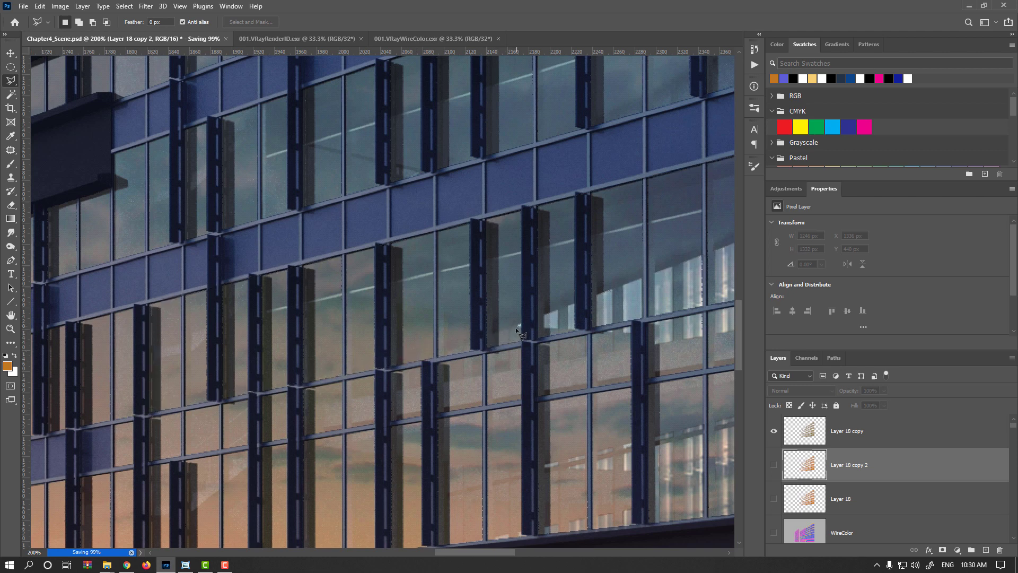
scroll(606, 313, right, 5)
shift+click(607, 314)
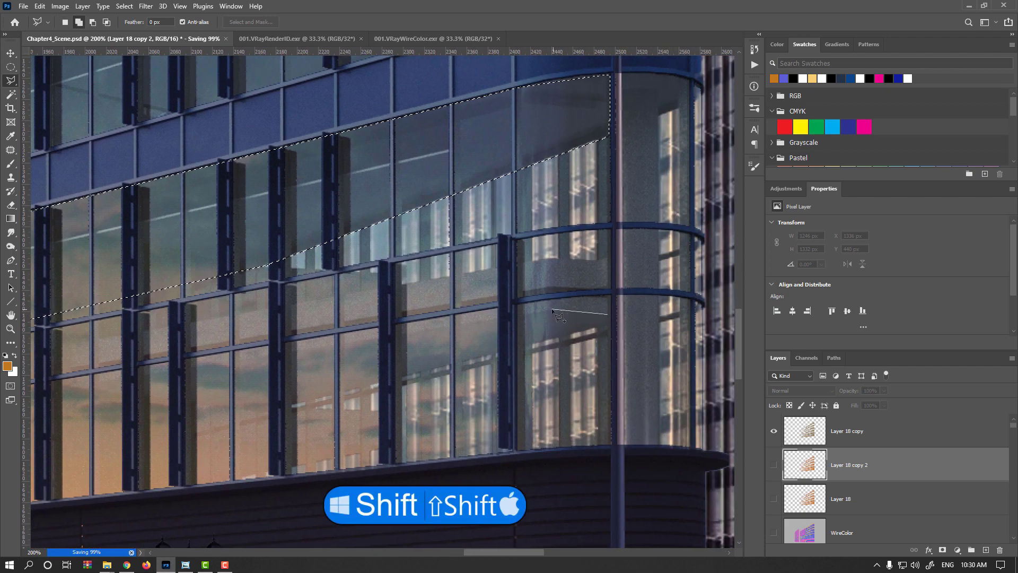
- Add a second, lower diagonal band of glass panes to the lasso selection
click(551, 309)
click(496, 320)
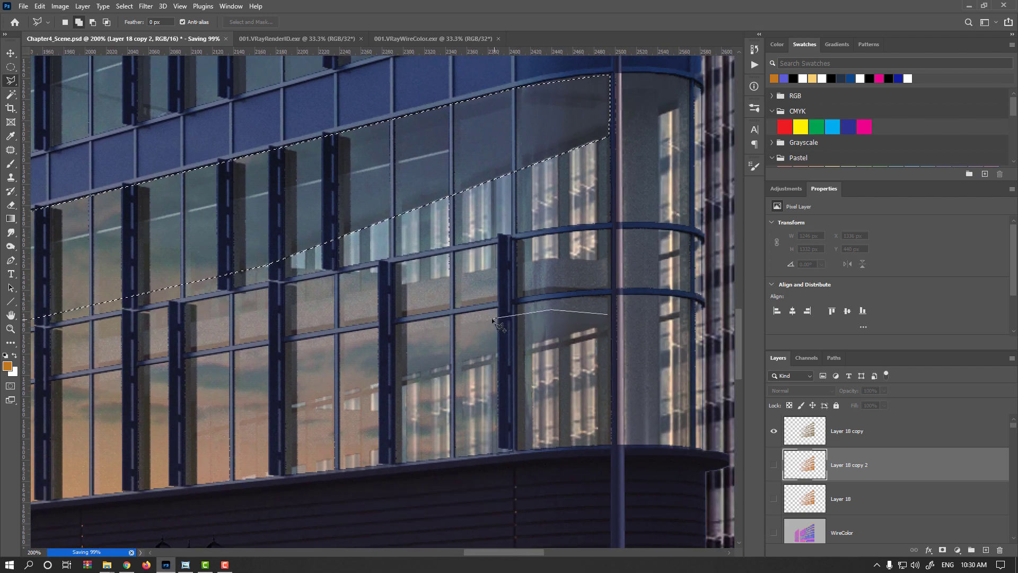
drag(287, 363, 562, 306)
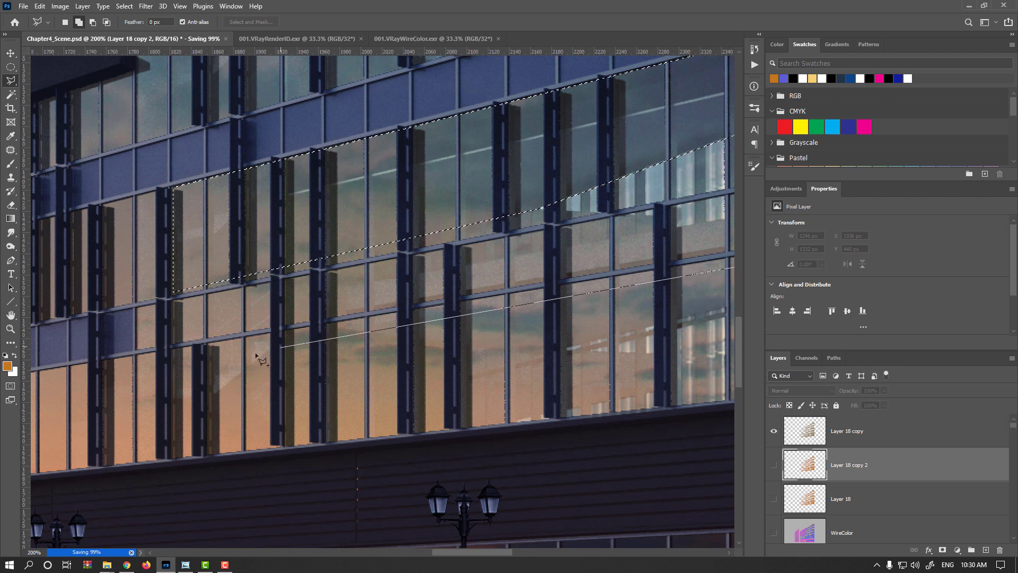
click(211, 345)
click(212, 426)
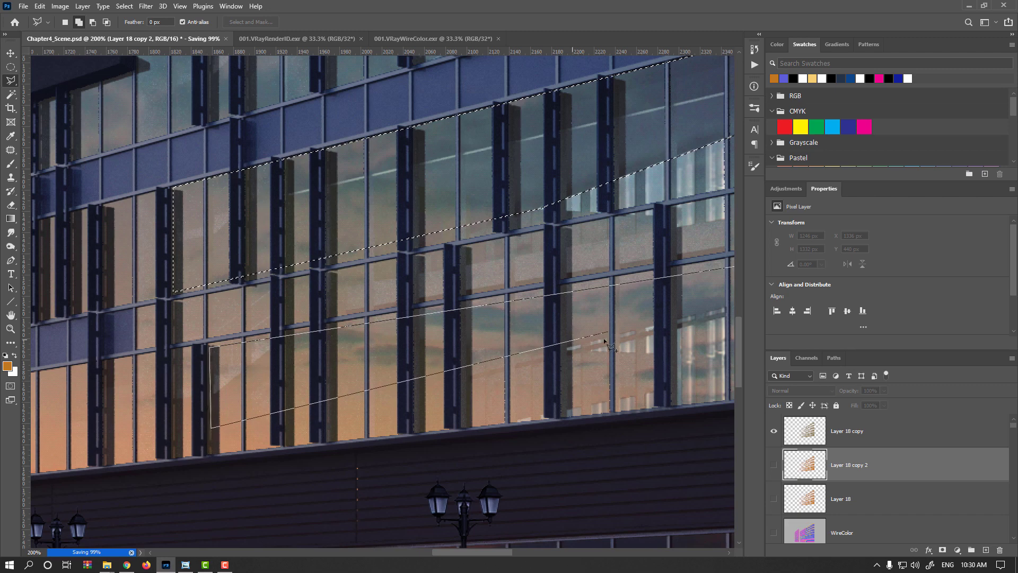
drag(604, 341, 331, 385)
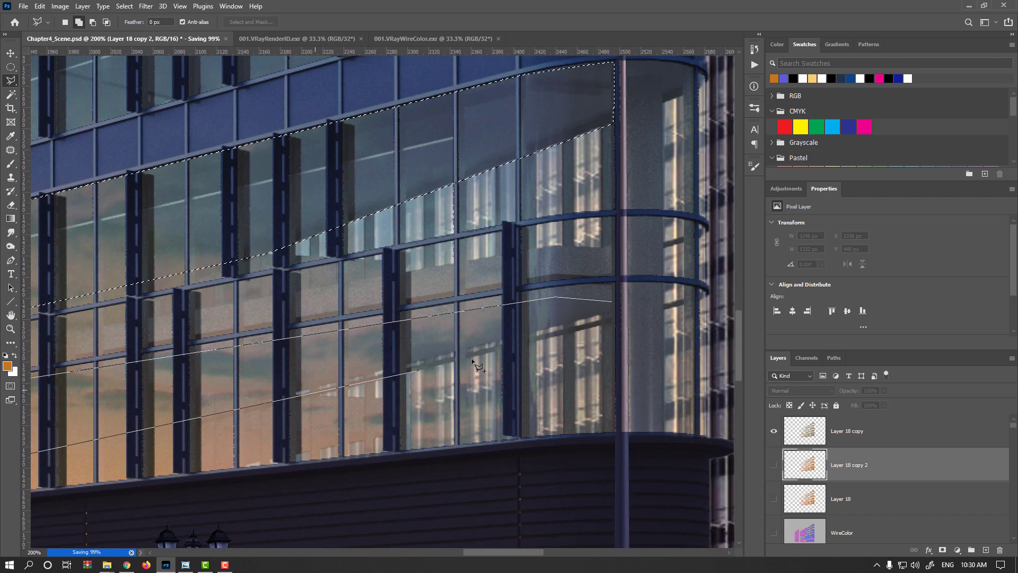
click(614, 315)
key(ctrl+minus)
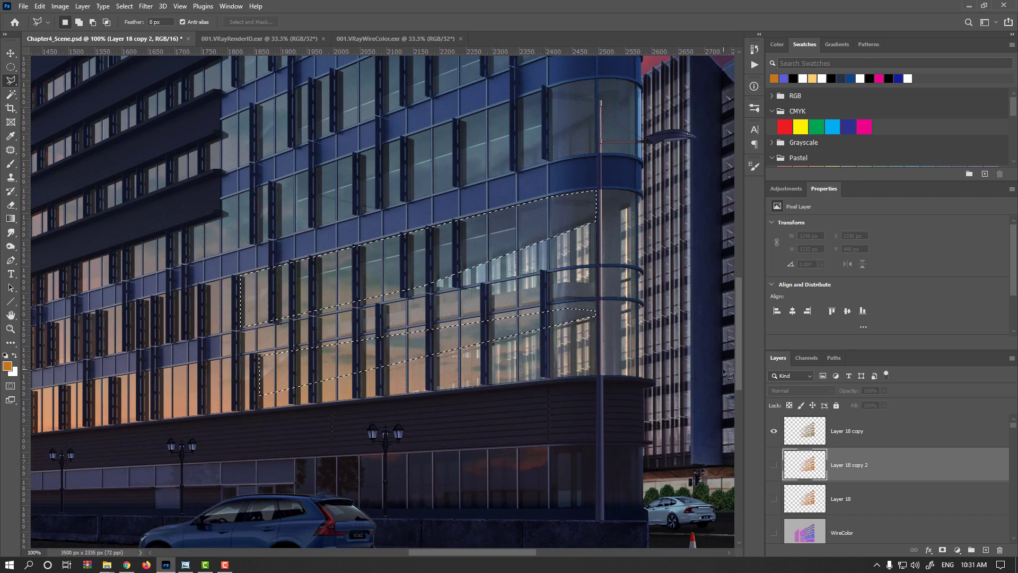
- Show Layer 18 copy 2, invert the selection, delete everything outside the two bands, and deselect
click(774, 464)
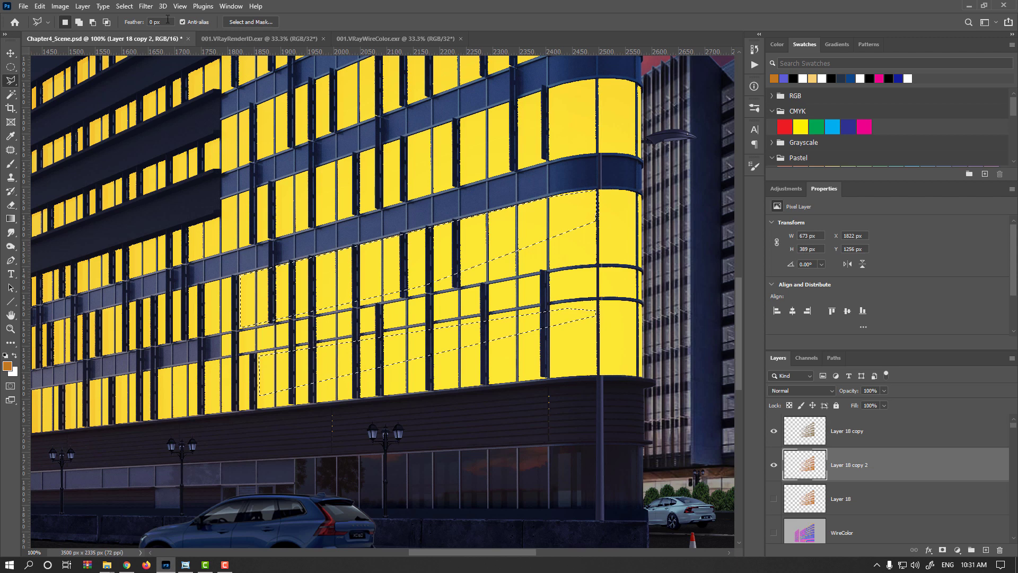
click(124, 6)
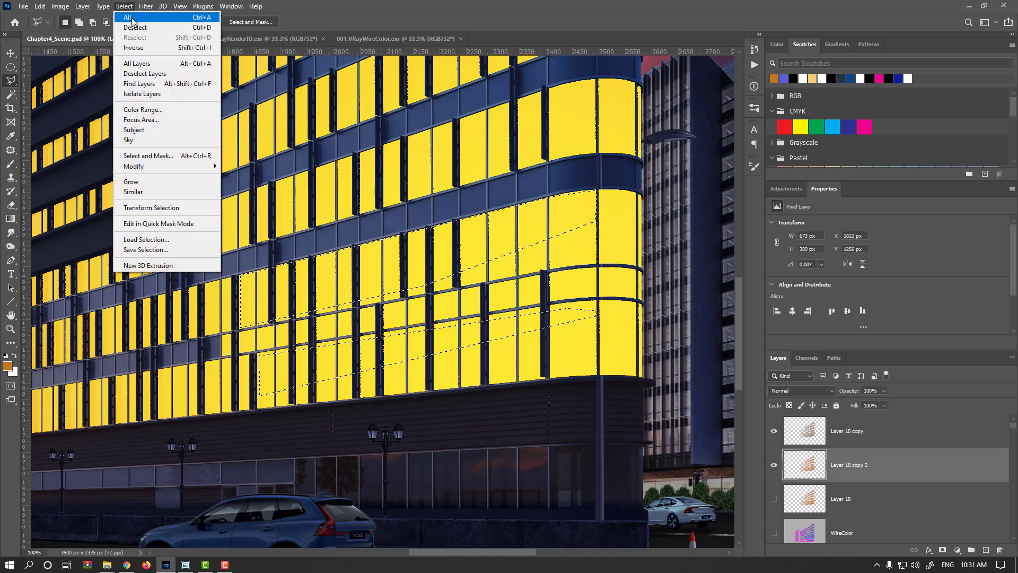
click(159, 50)
key(Delete)
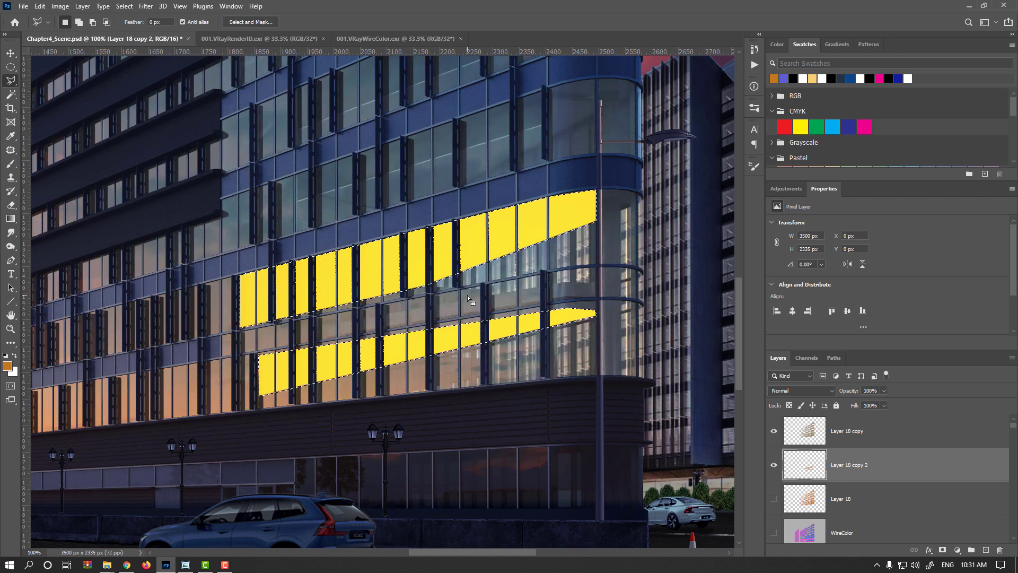
key(ctrl+d)
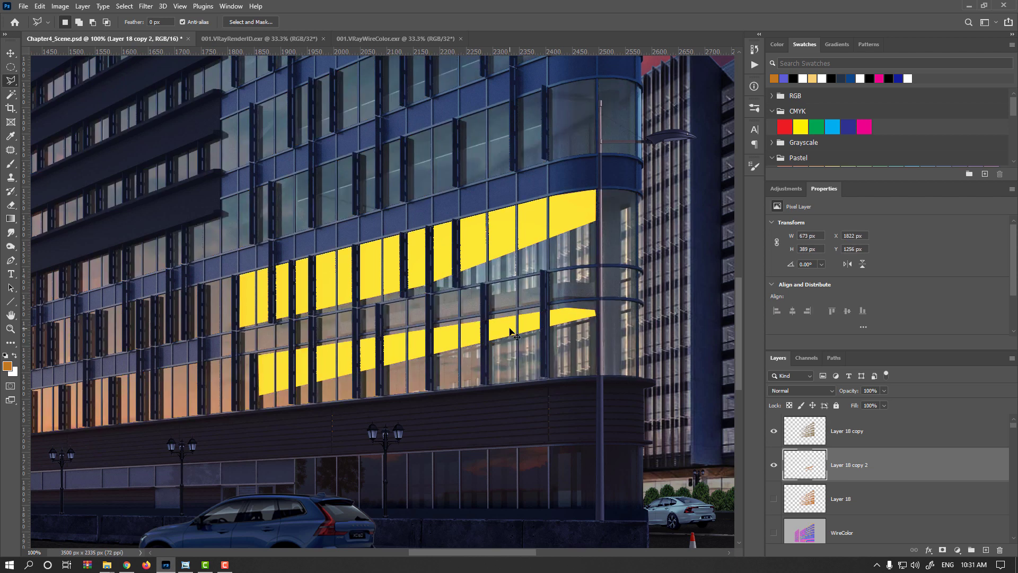
- Set Layer 18 copy 2 to Color Dodge and apply a Gaussian Blur of about 5.8 pixels
click(831, 391)
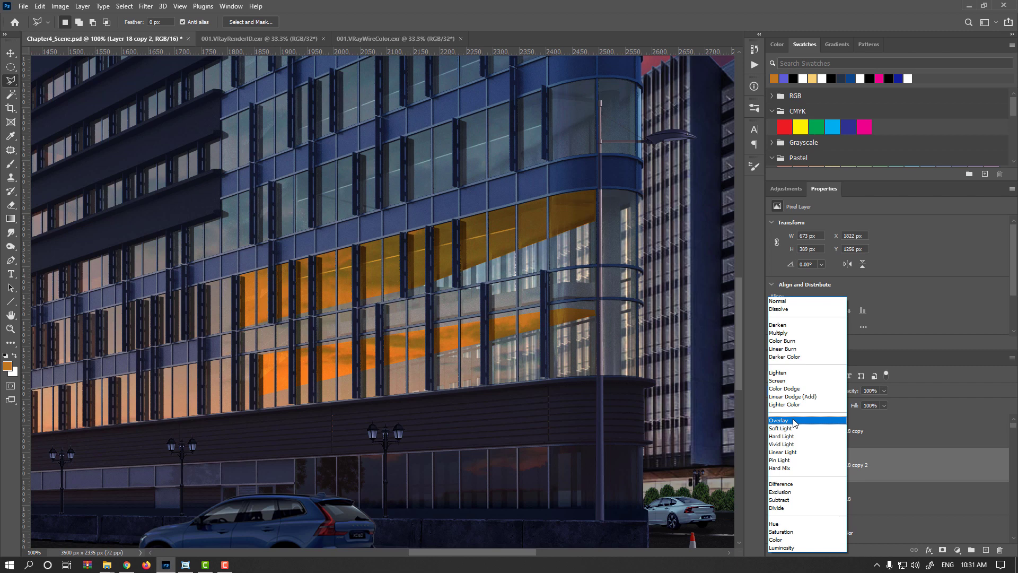
click(793, 390)
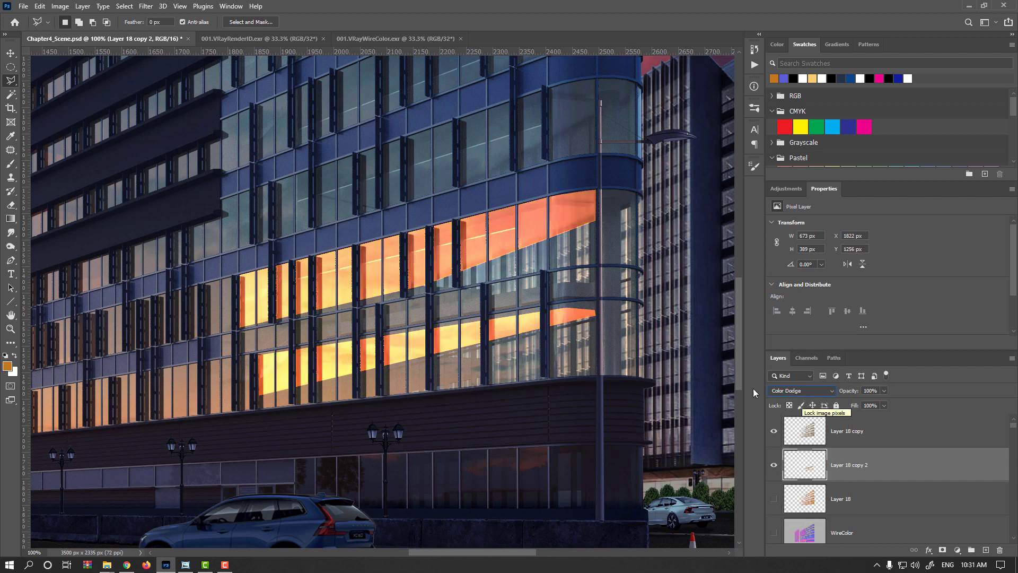
click(146, 6)
mouse_move(204, 142)
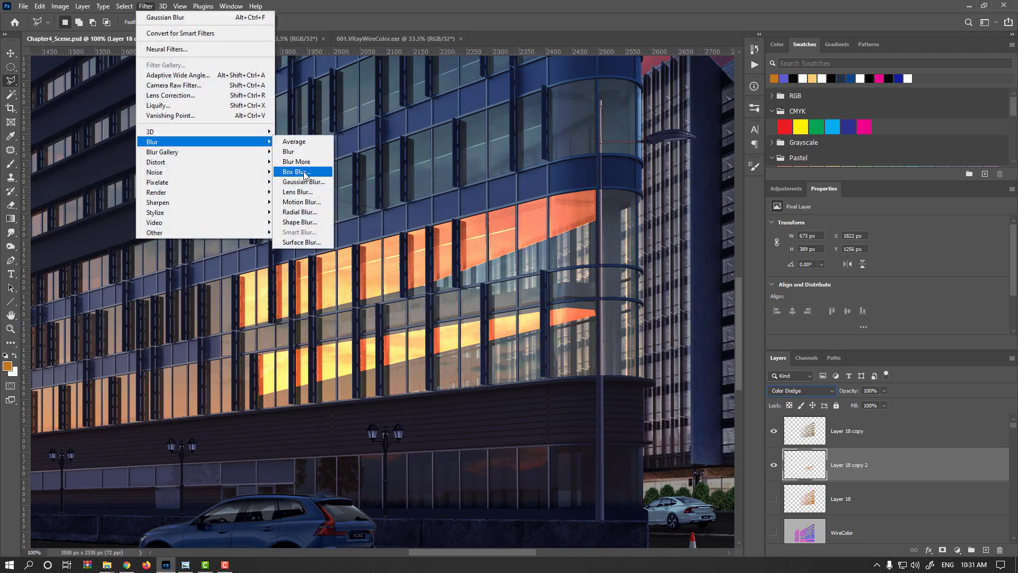
click(304, 182)
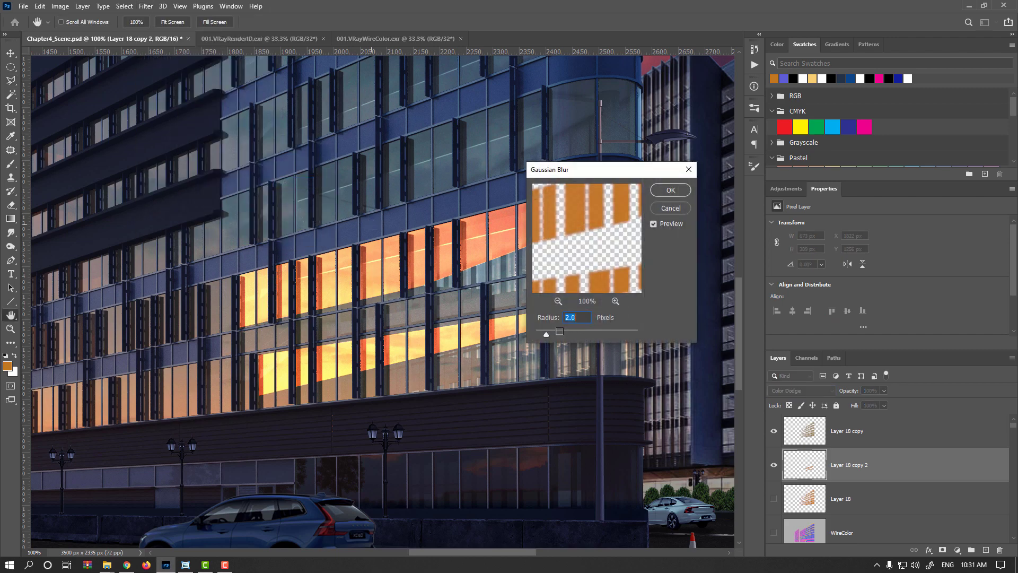
drag(546, 334, 565, 334)
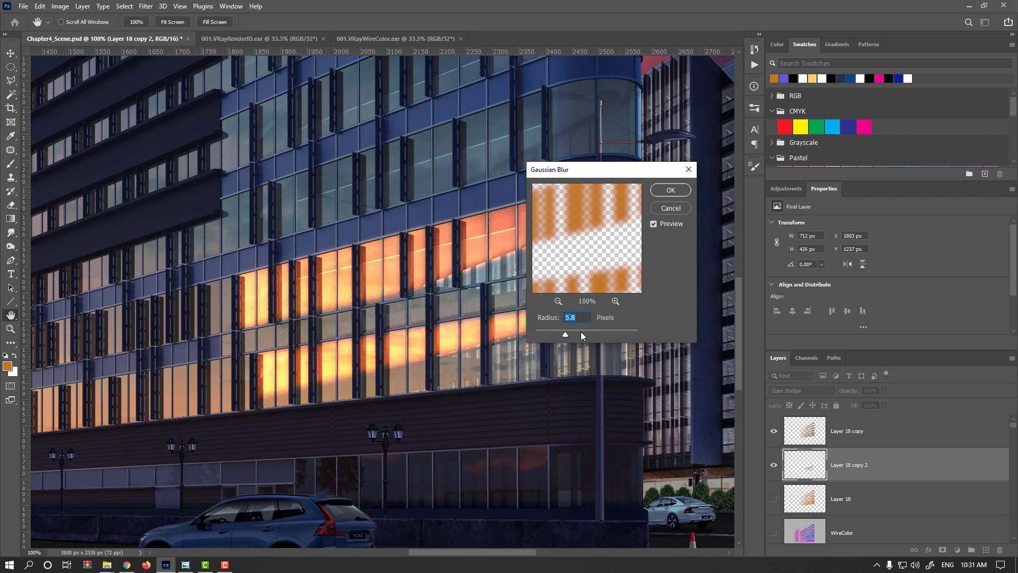
drag(565, 334, 562, 333)
click(669, 190)
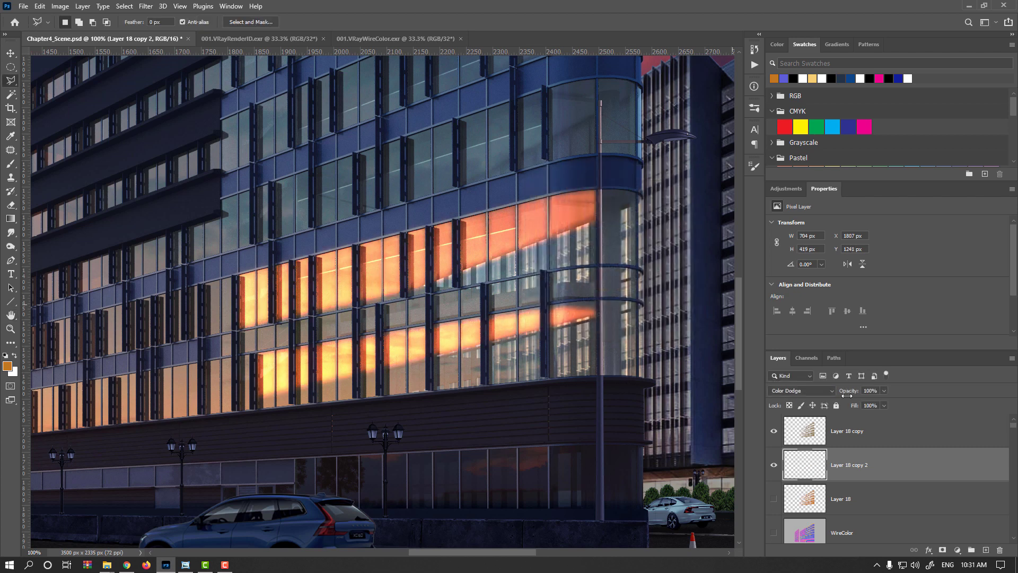
- Lower the layer's opacity to 64% and brighten it with a Curves point at input 84, output 144
drag(851, 390, 820, 401)
key(ctrl+m)
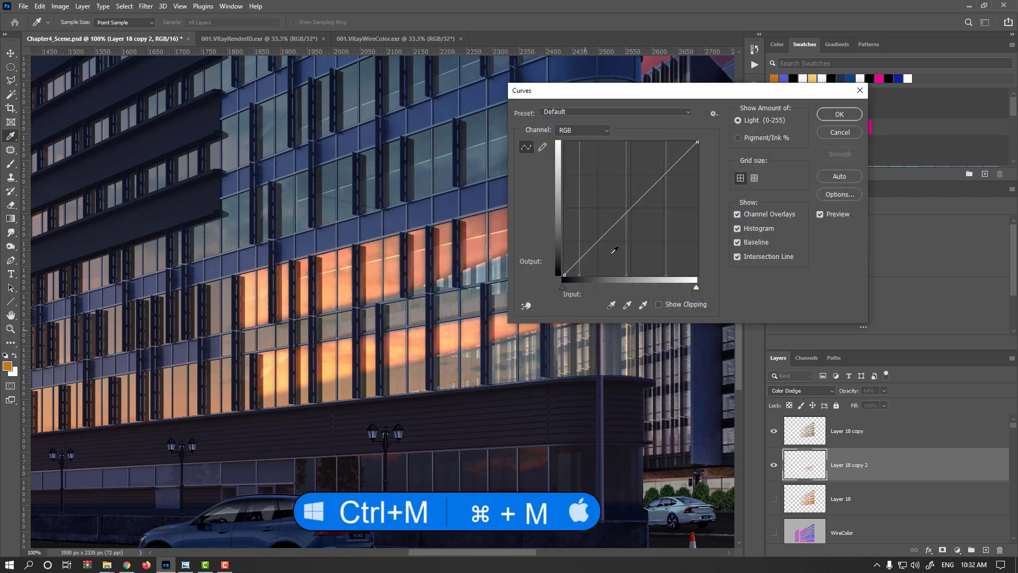
drag(628, 212, 608, 199)
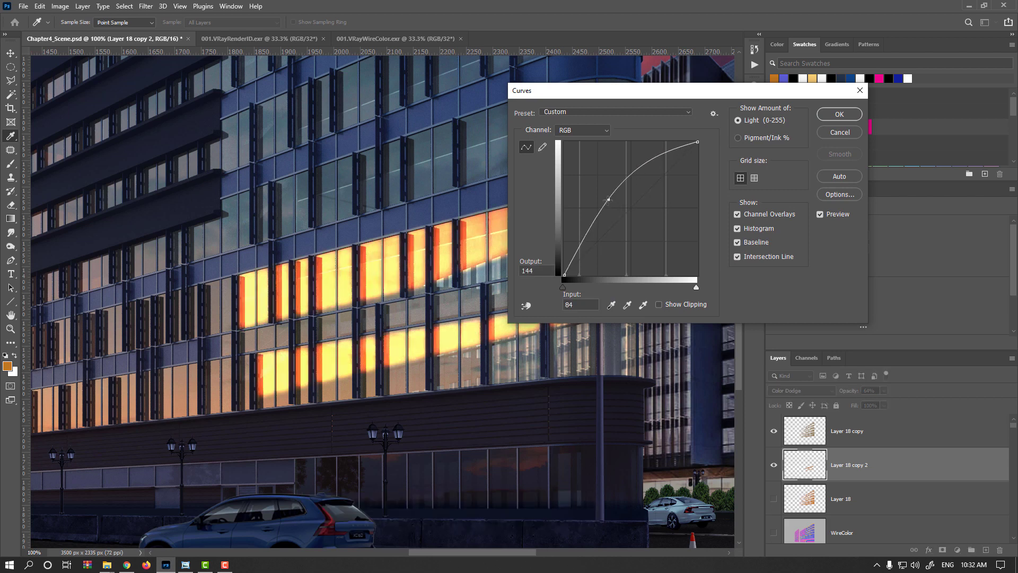
click(827, 115)
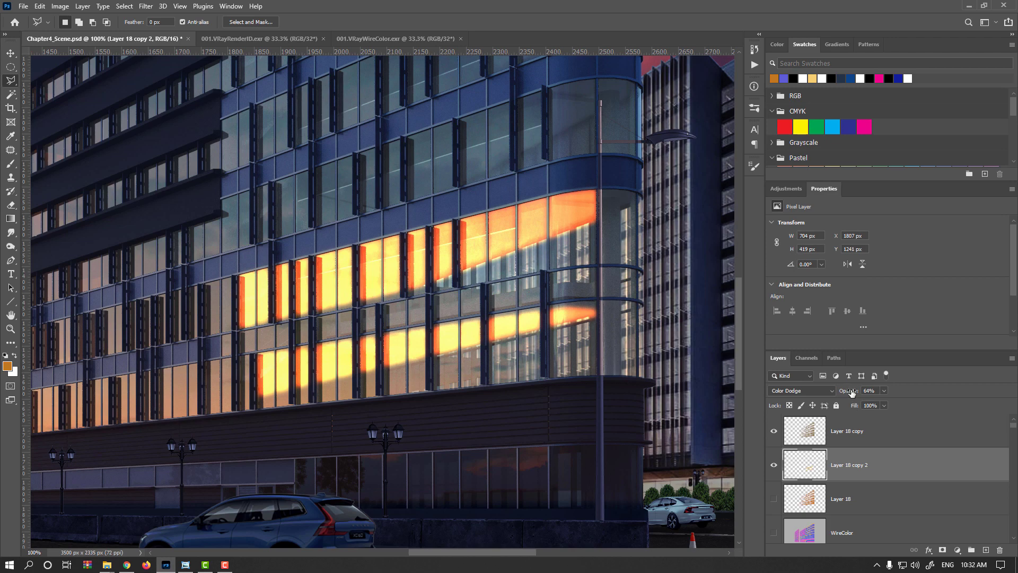
- Set Layer 18 copy 2 to Linear Dodge (Add) blending at 13% opacity
drag(849, 390, 822, 390)
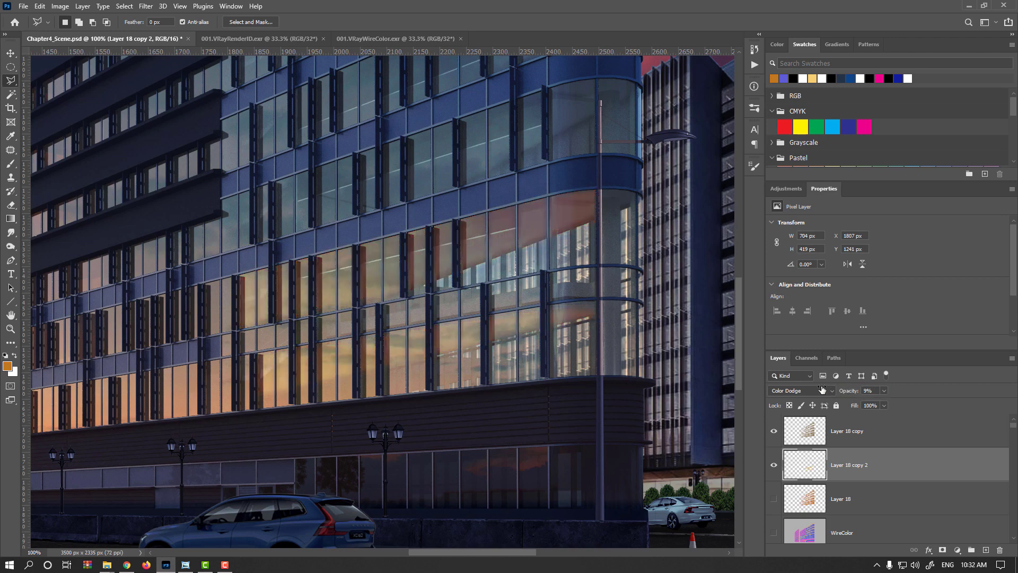
scroll(526, 289, up, 5)
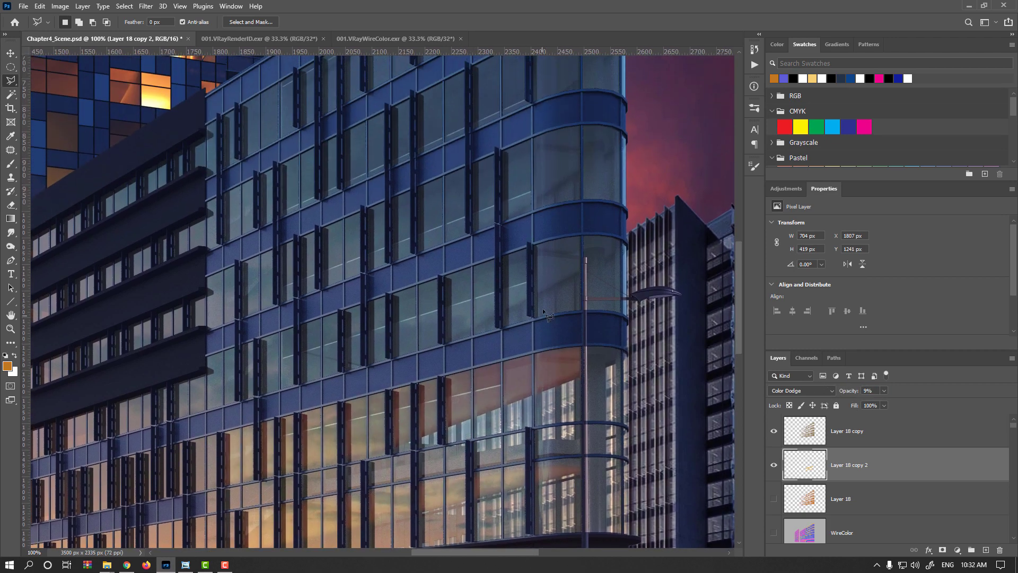
scroll(476, 250, up, 3)
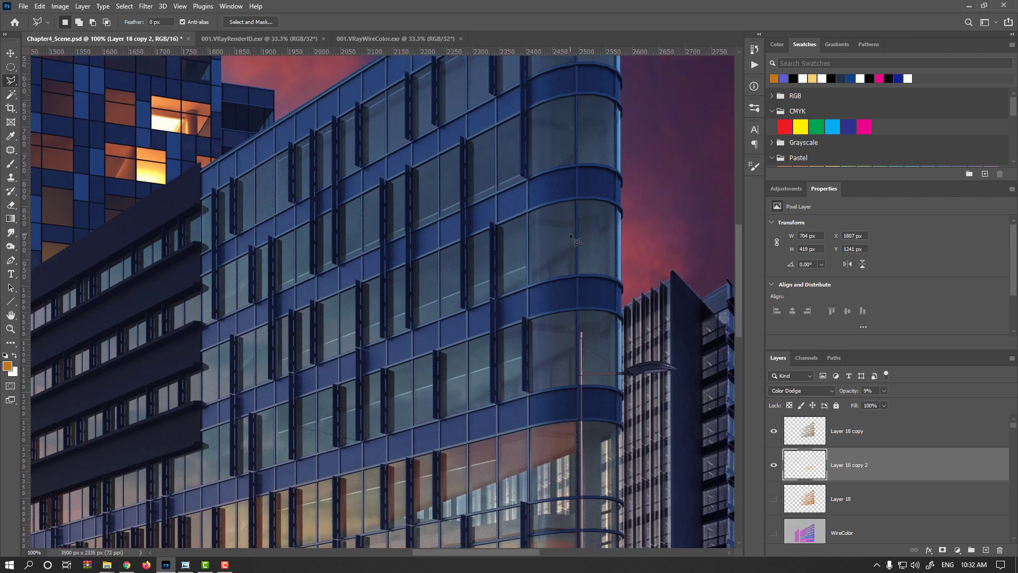
scroll(554, 238, up, 2)
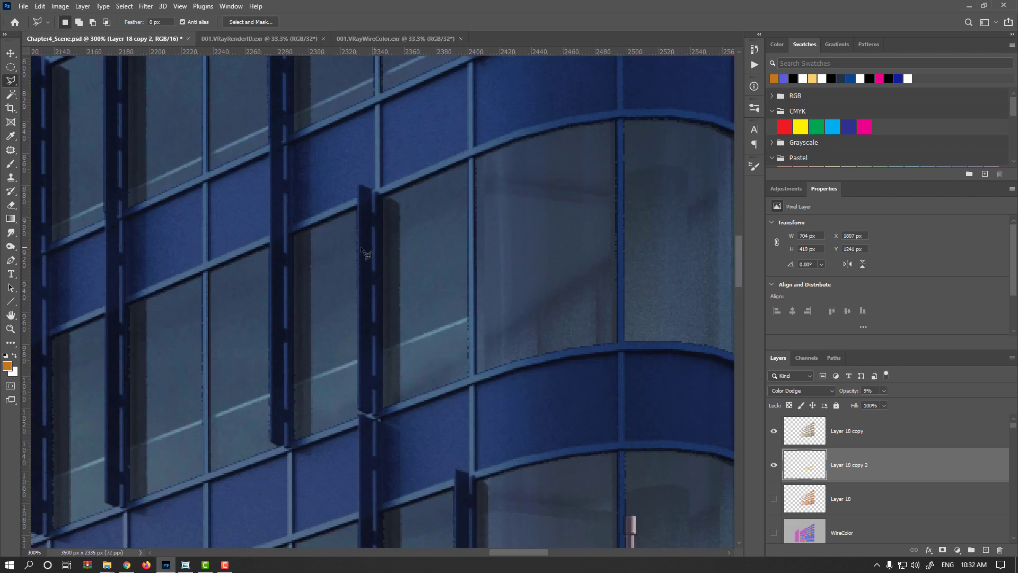
scroll(428, 304, down, 2)
drag(443, 333, 560, 125)
drag(850, 394, 852, 392)
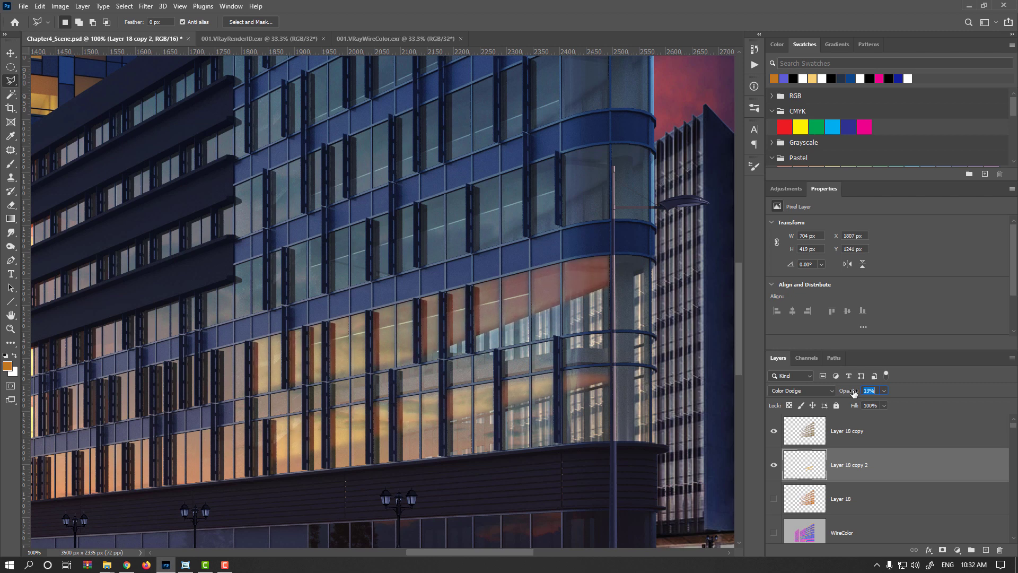
click(819, 392)
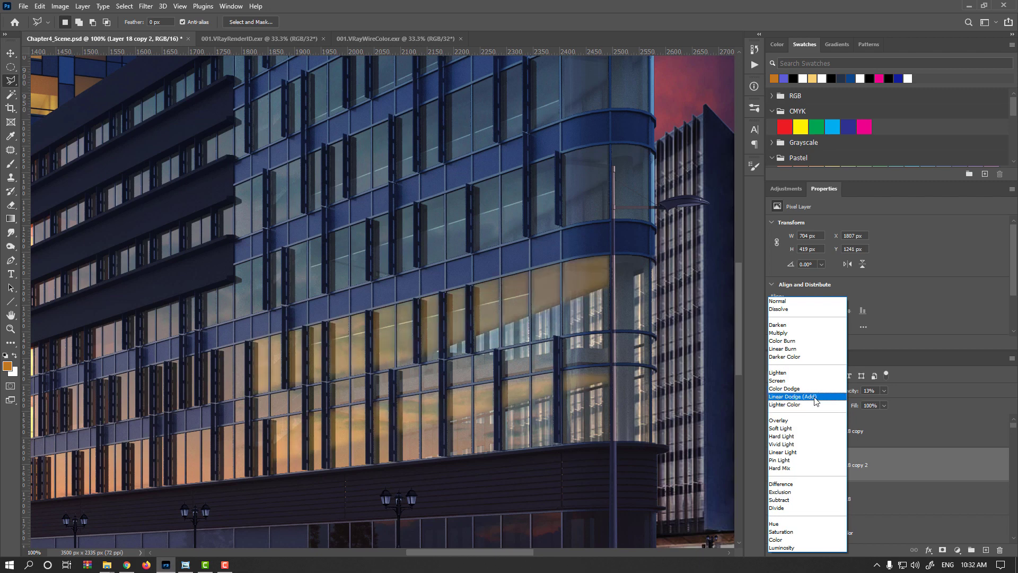
click(815, 397)
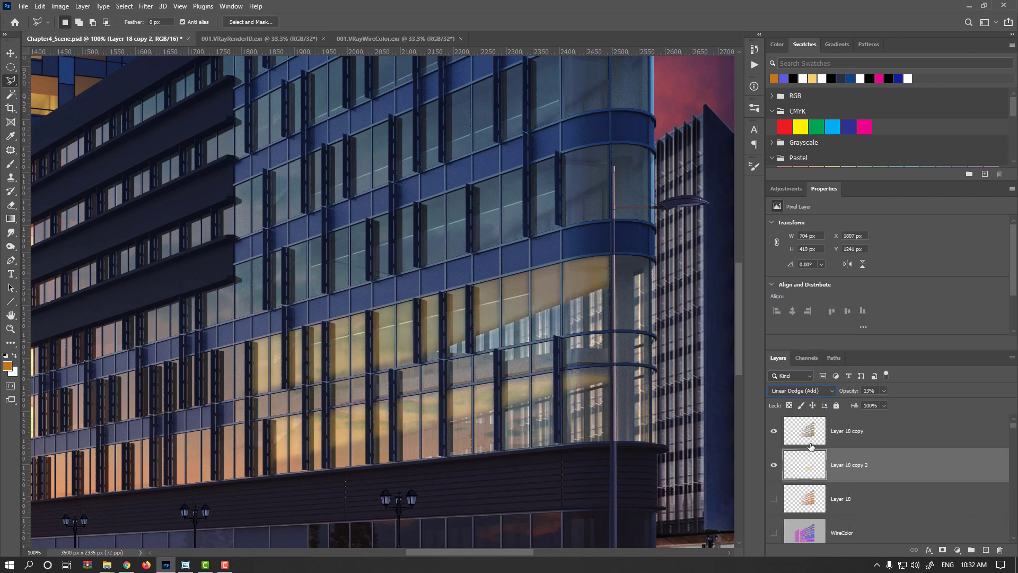
- Select Layer 18 copy and add a new empty layer above it
click(10, 53)
scroll(500, 369, up, 3)
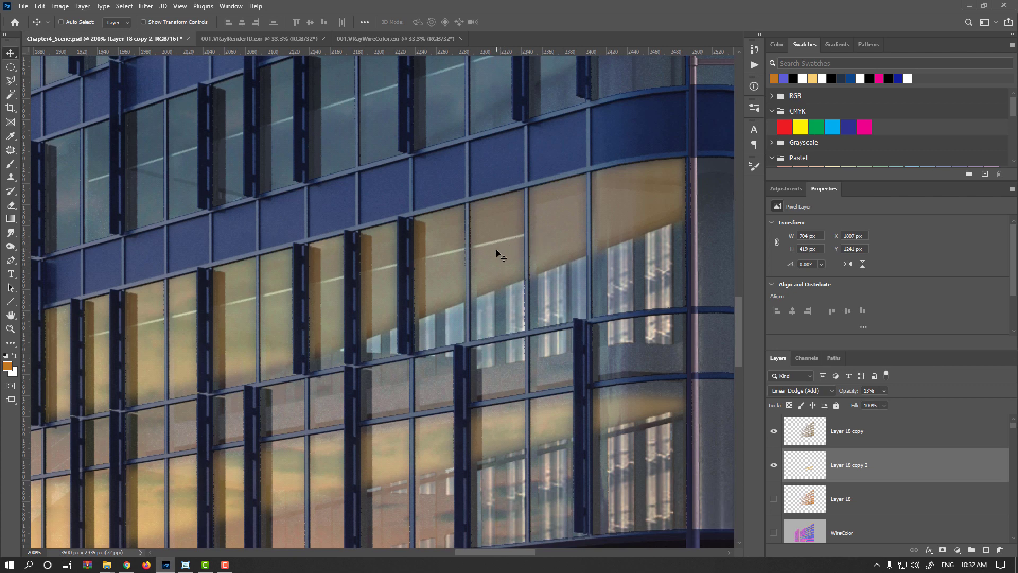
scroll(560, 234, up, 3)
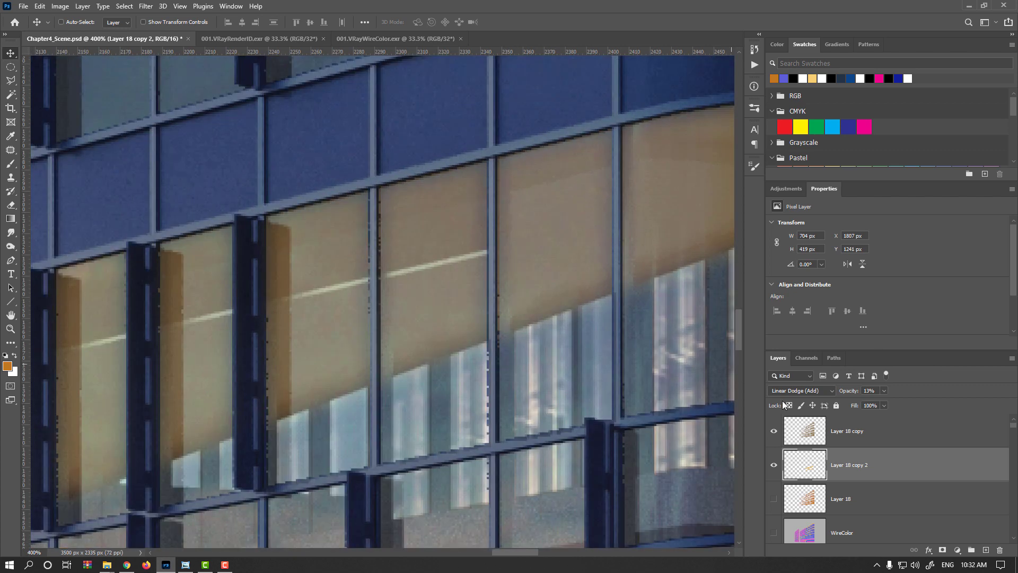
click(875, 436)
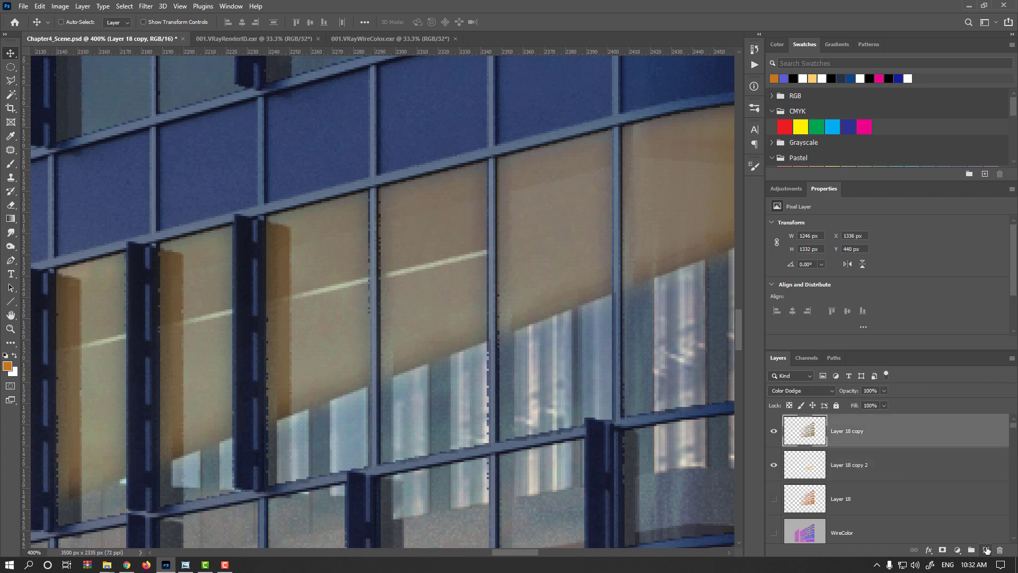
click(985, 549)
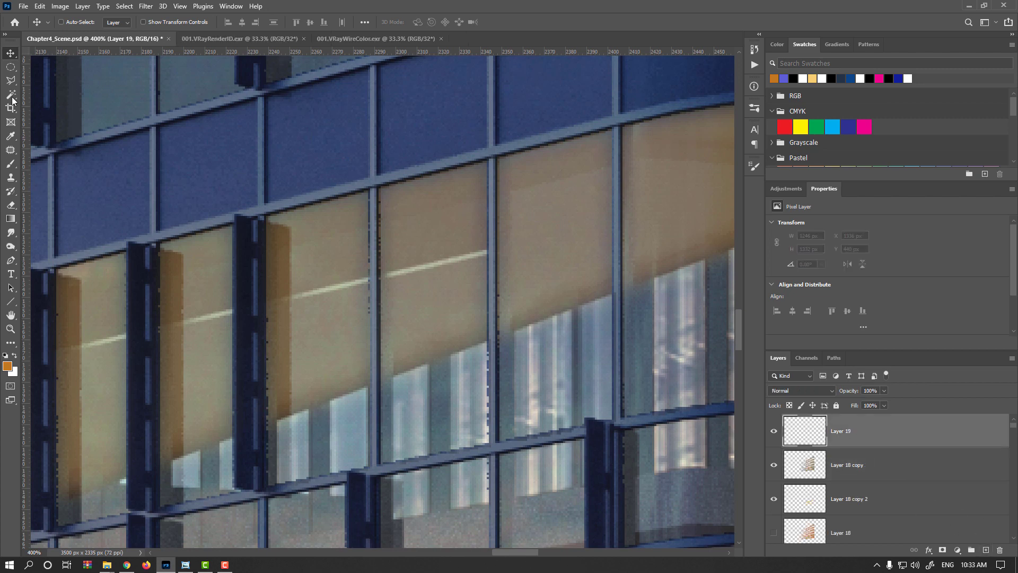
- Draw a small elliptical selection about 25 × 7 px on a window pane, fill it with white, and deselect
click(10, 67)
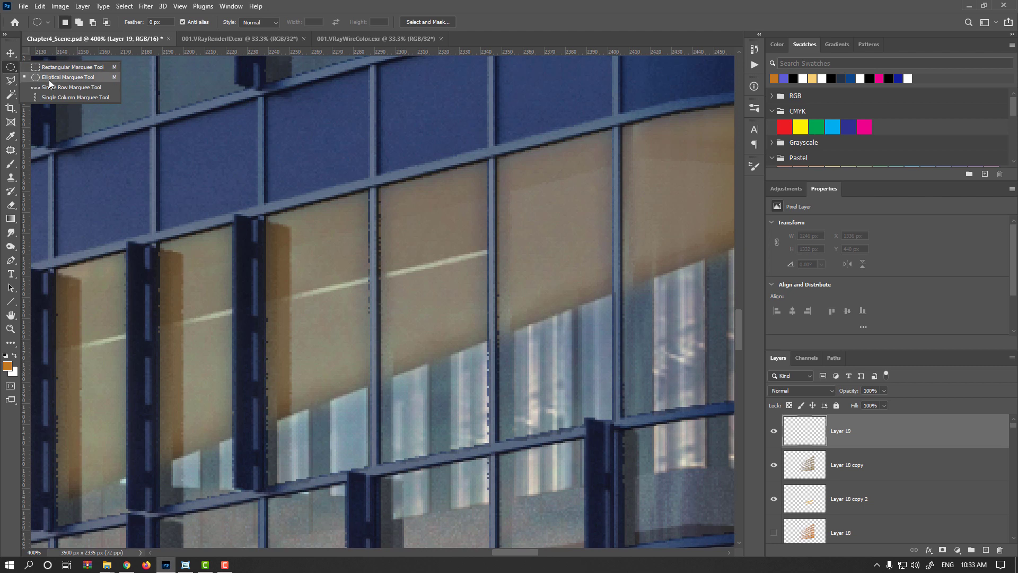
click(48, 78)
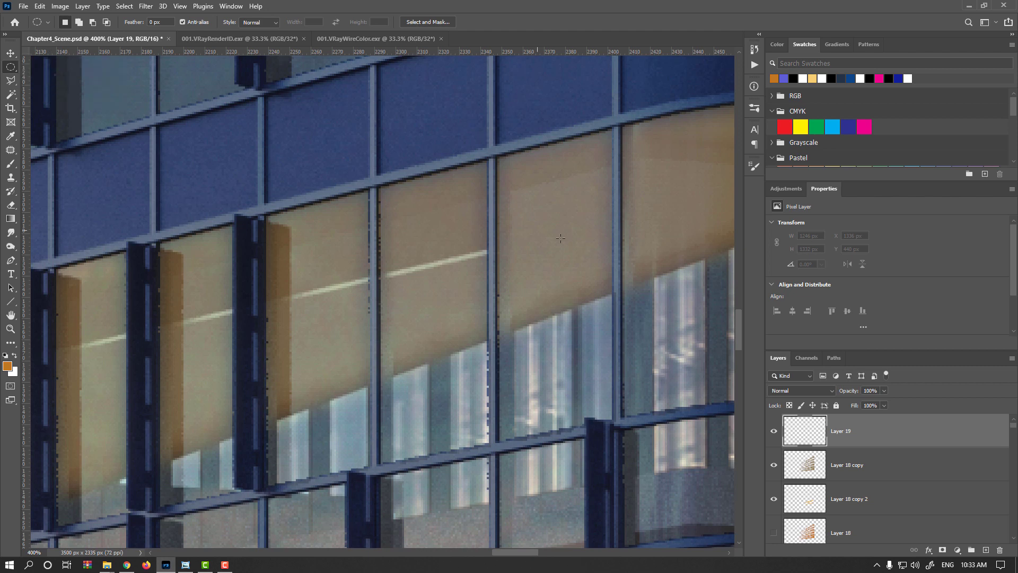
drag(524, 223, 576, 238)
key(d)
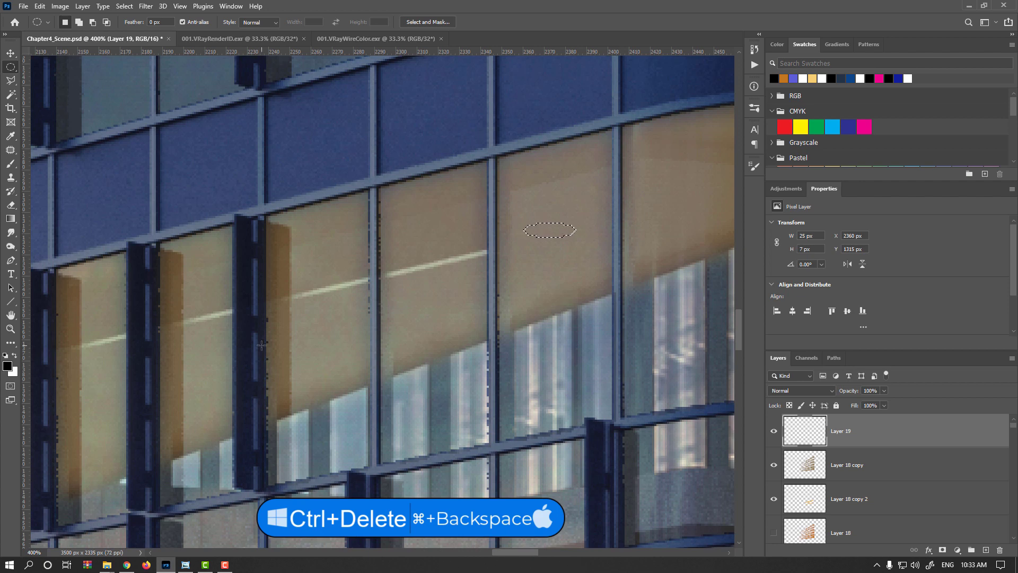
key(ctrl+Delete)
key(ctrl+d)
- Duplicate the white ellipse repeatedly, nudging each copy one pixel upward to build a cylinder shape
key(v)
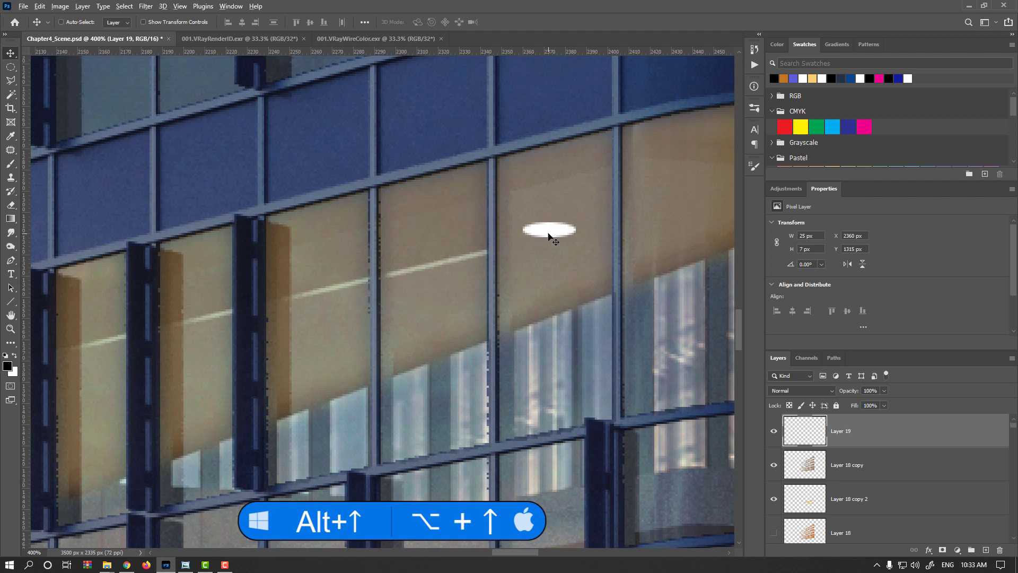
key(alt+Up)
key(alt+Up)
key(alt+Up)
key(alt+Up)
key(alt+Up)
key(alt+Up)
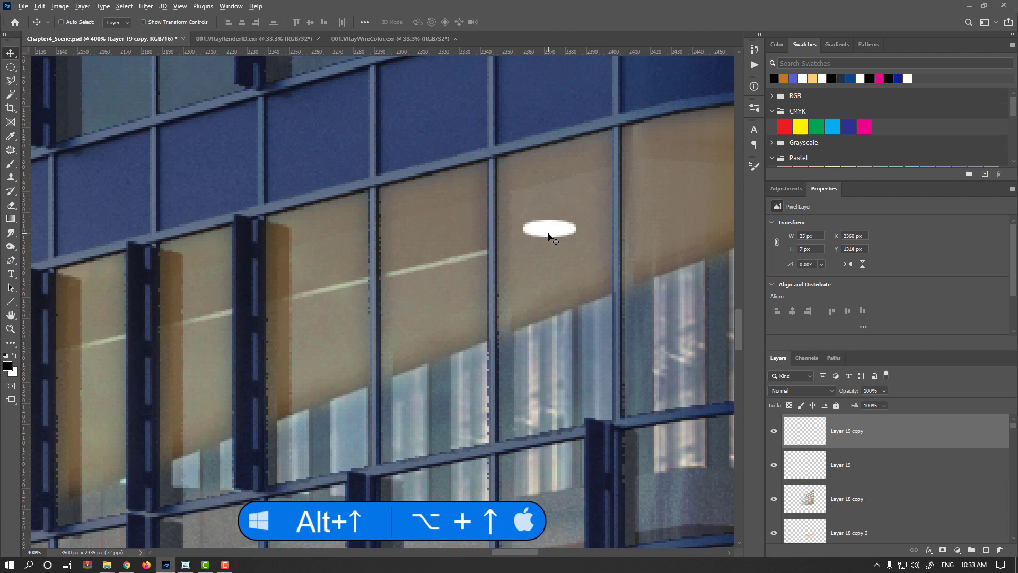
key(alt+Up)
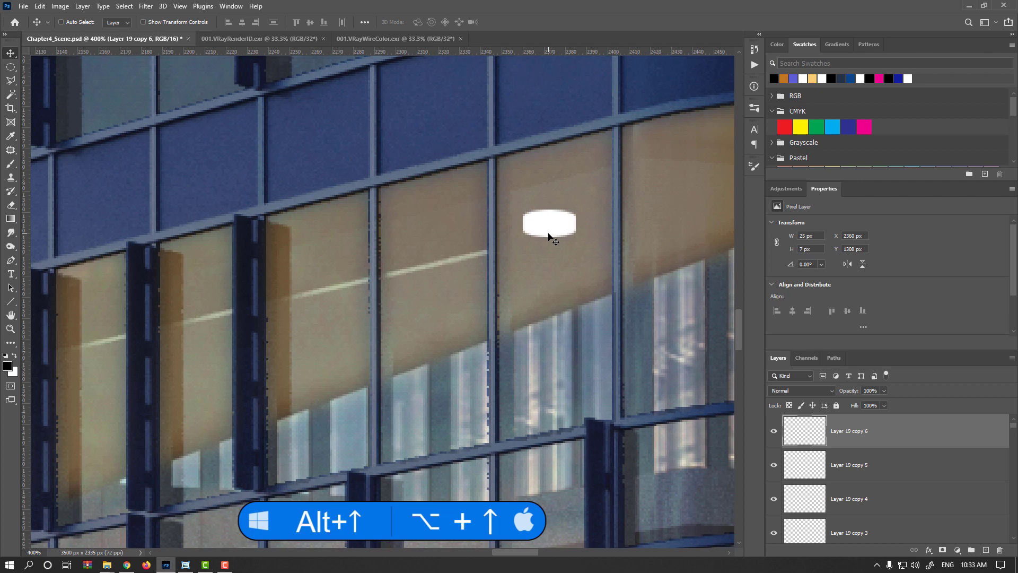
key(alt+Up)
key(alt+Up)
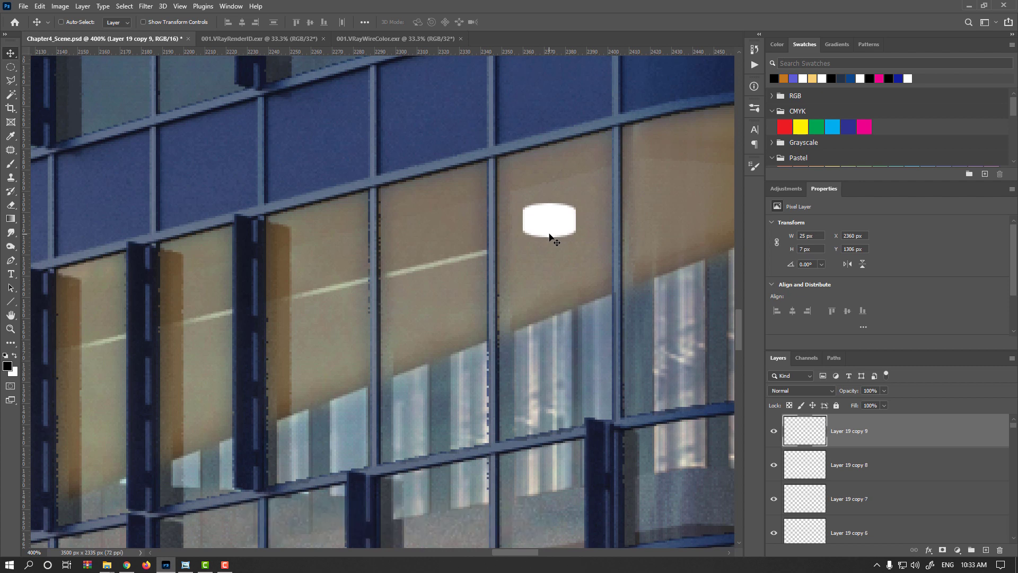
- Merge the stacked ellipse copies down into a single Layer 19 copy above the original Layer 19
key(ctrl+e)
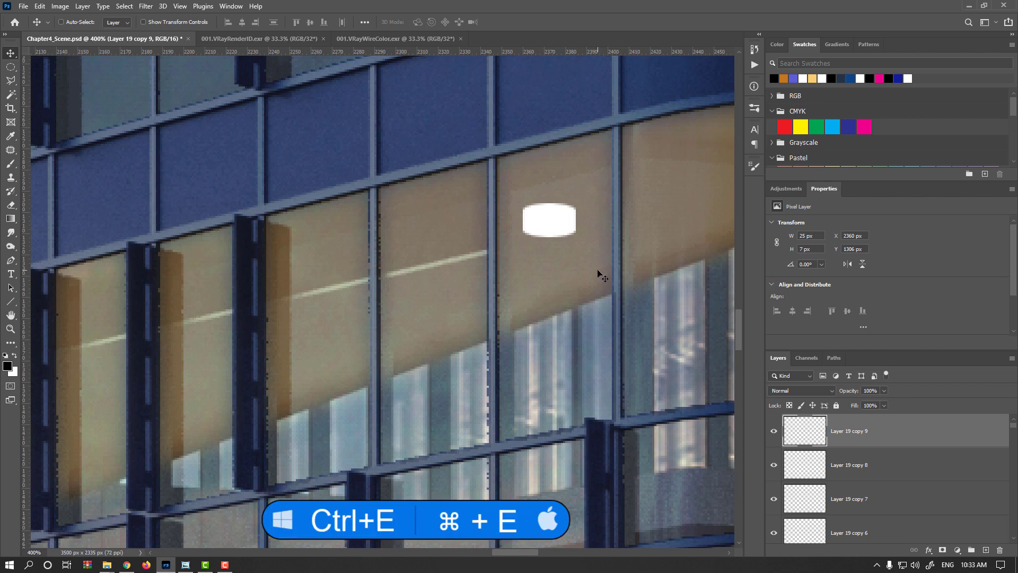
key(ctrl+e)
key(ctrl+e)
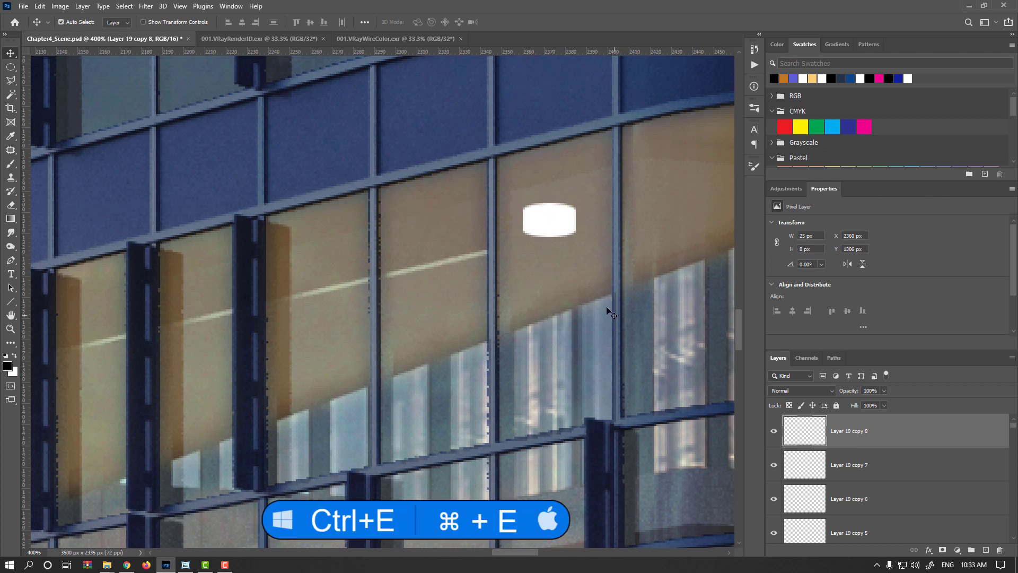
key(ctrl+e)
key(ctrl+e)
key(ctrl+e)
key(ctrl+h)
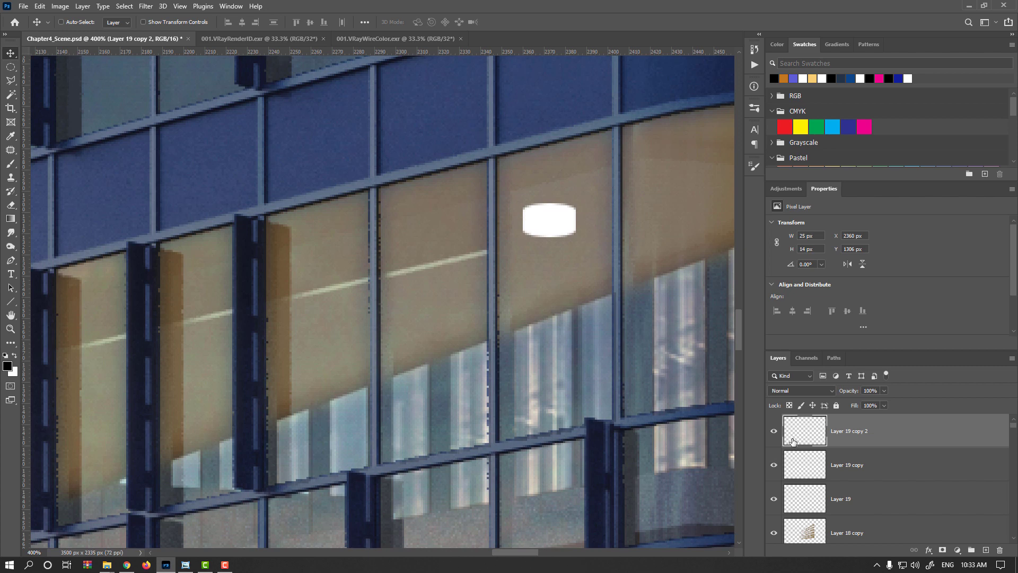
key(ctrl+e)
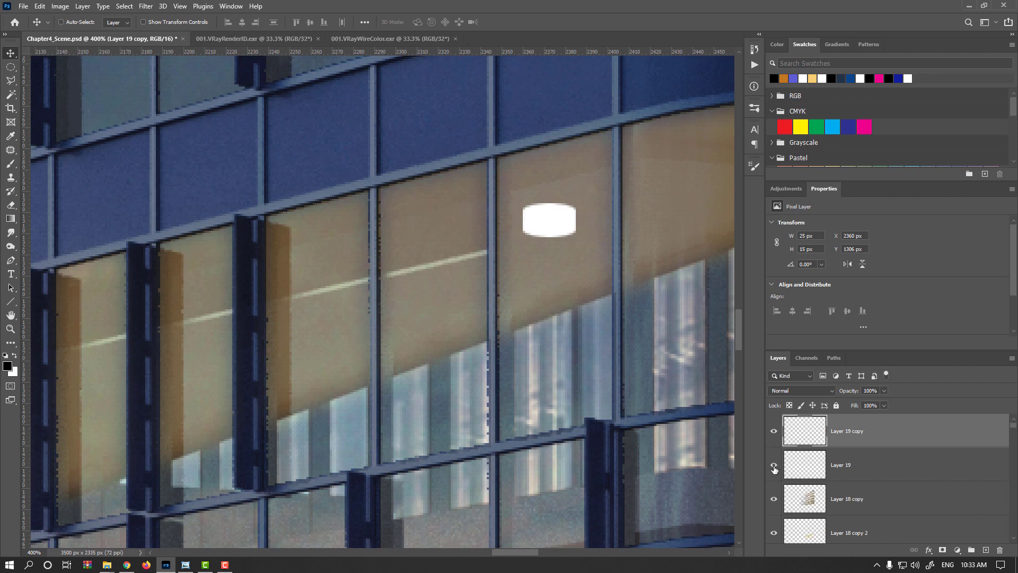
click(774, 431)
click(774, 431)
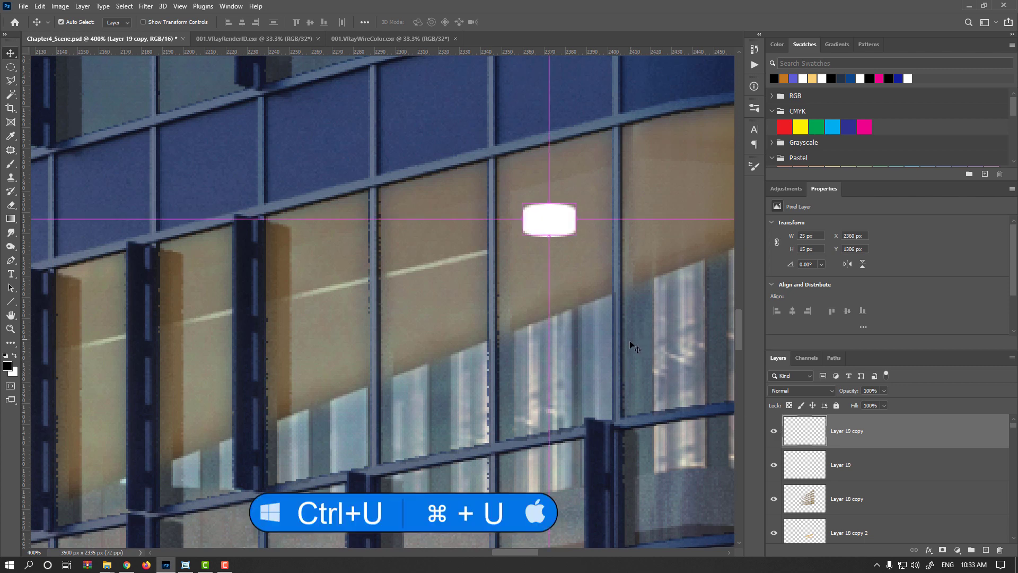
- Darken Layer 19 copy with Hue/Saturation, setting Lightness to -30
key(ctrl+u)
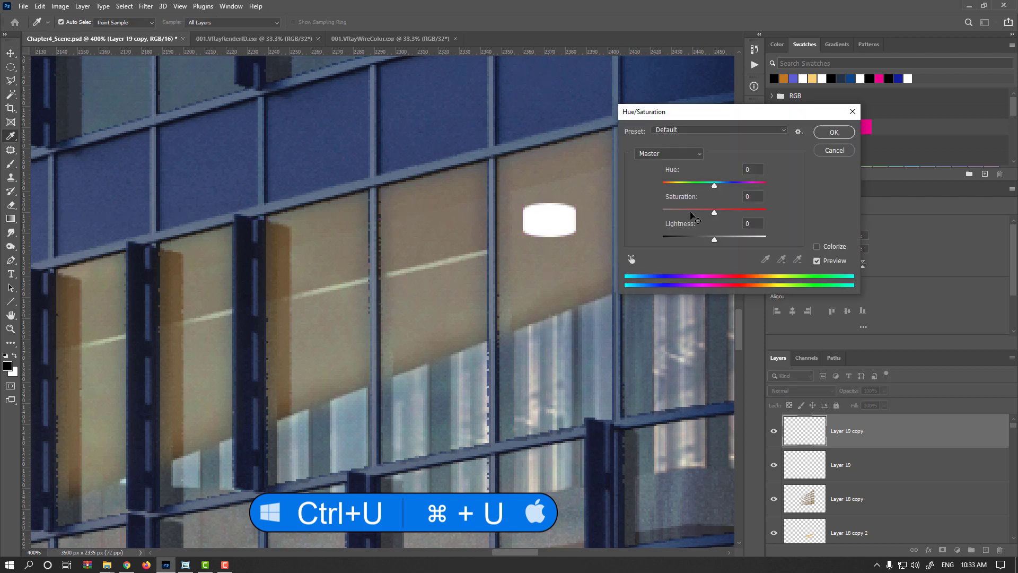
drag(713, 240, 700, 242)
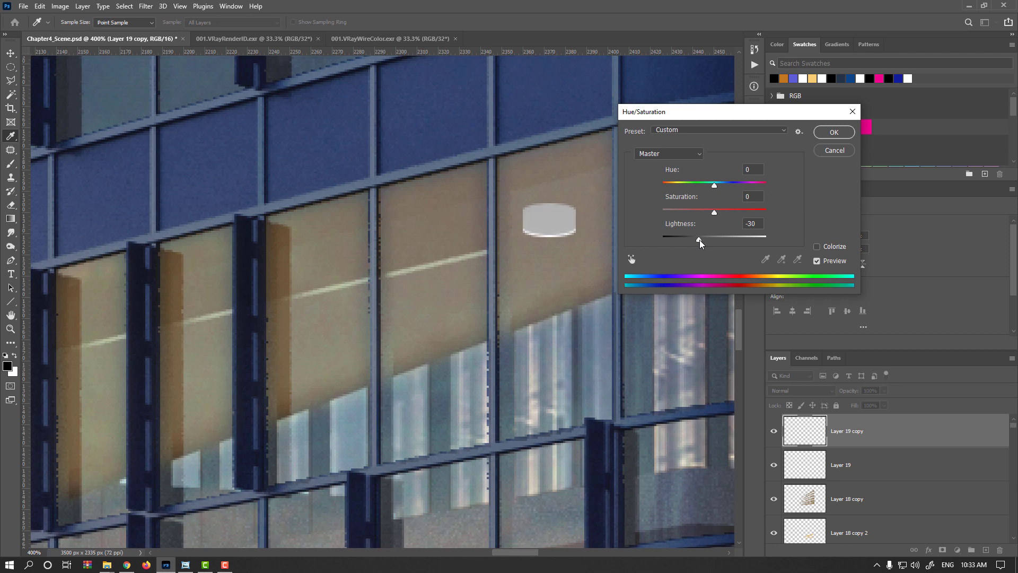
click(834, 131)
- Move Layer 19 above Layer 19 copy so the white ellipse caps the cylinder's base
key(v)
drag(810, 466, 809, 421)
scroll(548, 227, down, 2)
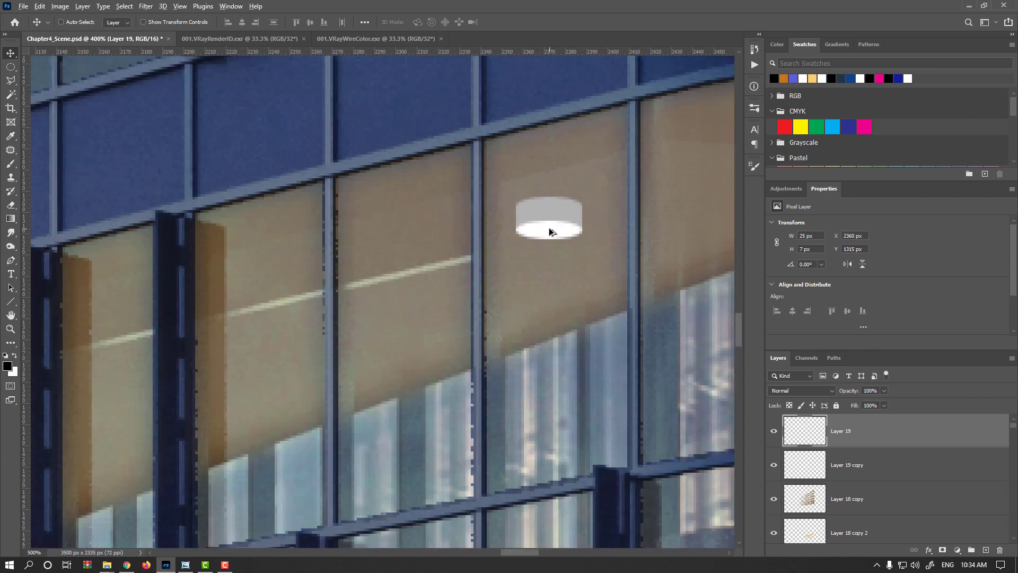
scroll(550, 244, down, 2)
scroll(550, 239, up, 5)
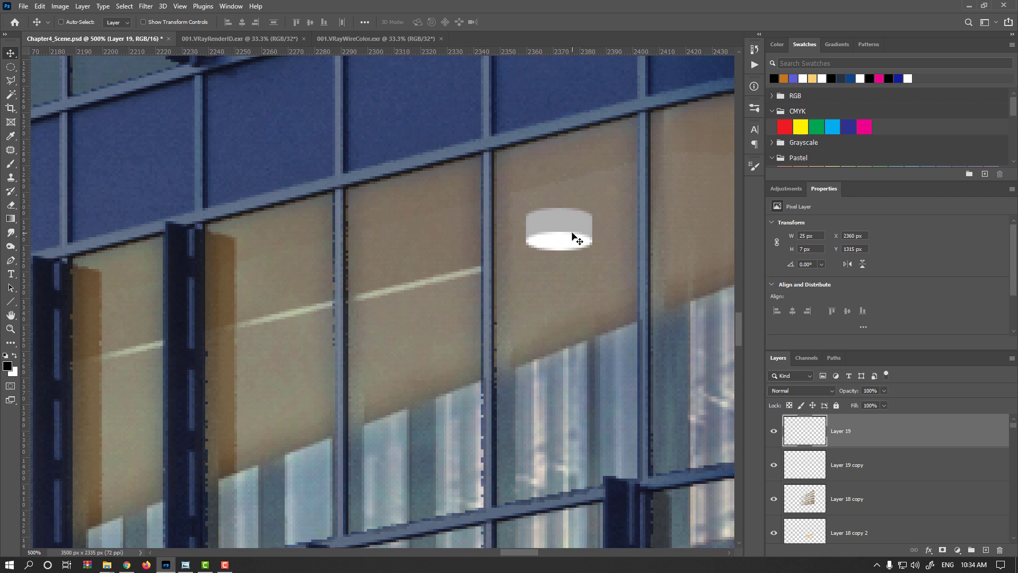
- Shade the cylinder on Layer 19 copy with a vertical Burn tool stroke at Midtones, 33% exposure
click(803, 474)
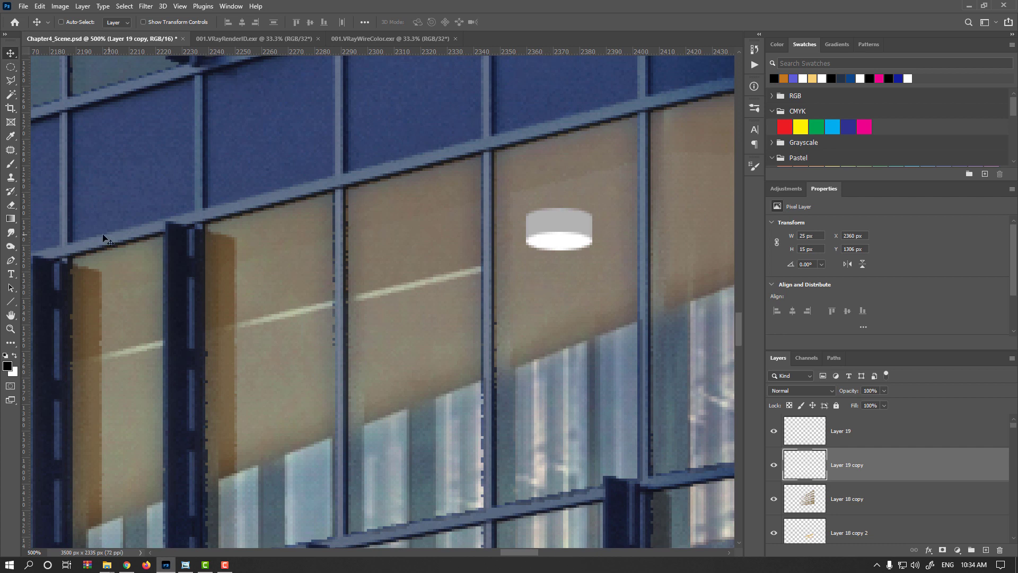
click(10, 246)
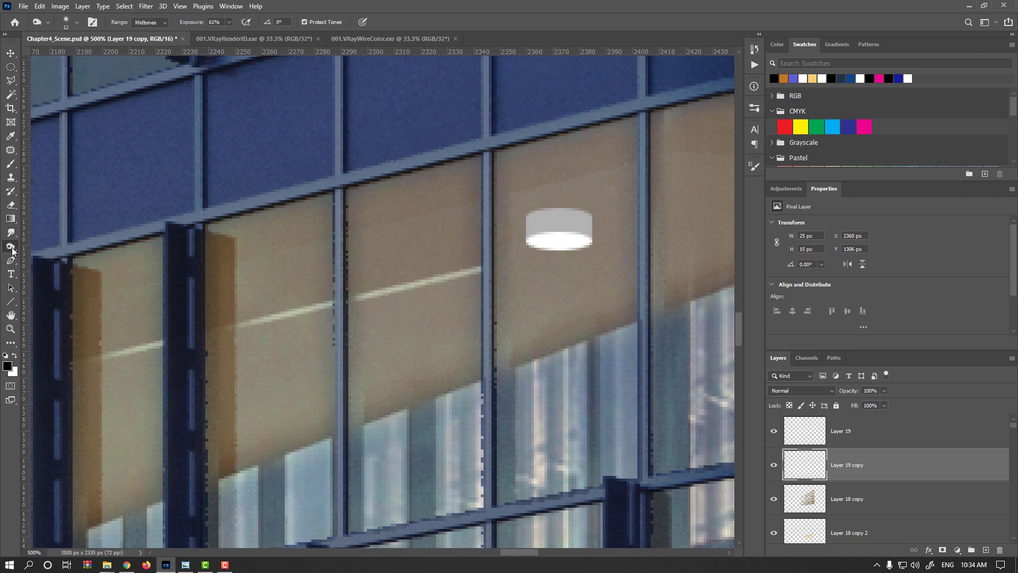
click(61, 257)
alt+right_click(623, 256)
drag(195, 24, 180, 24)
alt+right_click(586, 204)
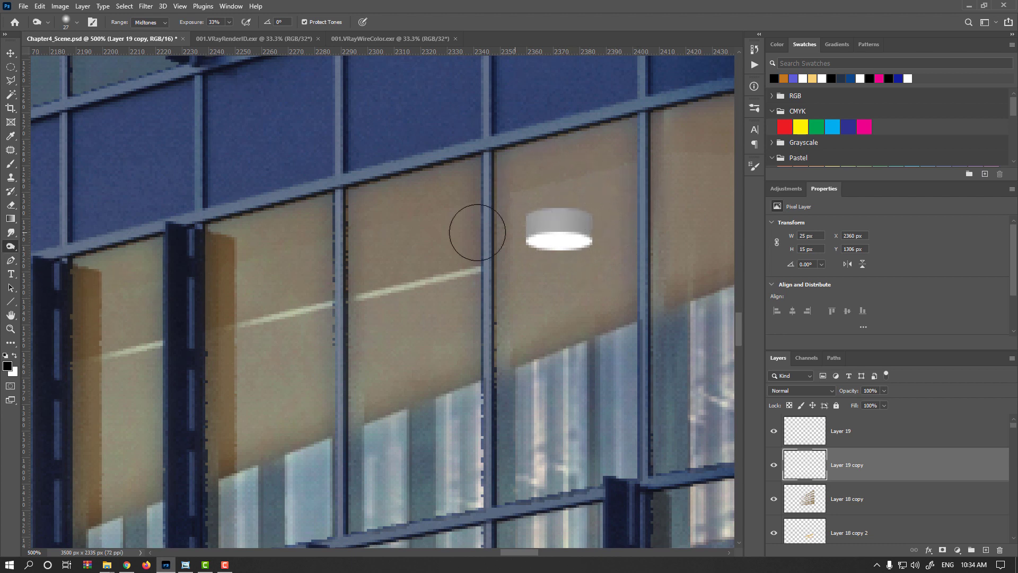
right_click(11, 246)
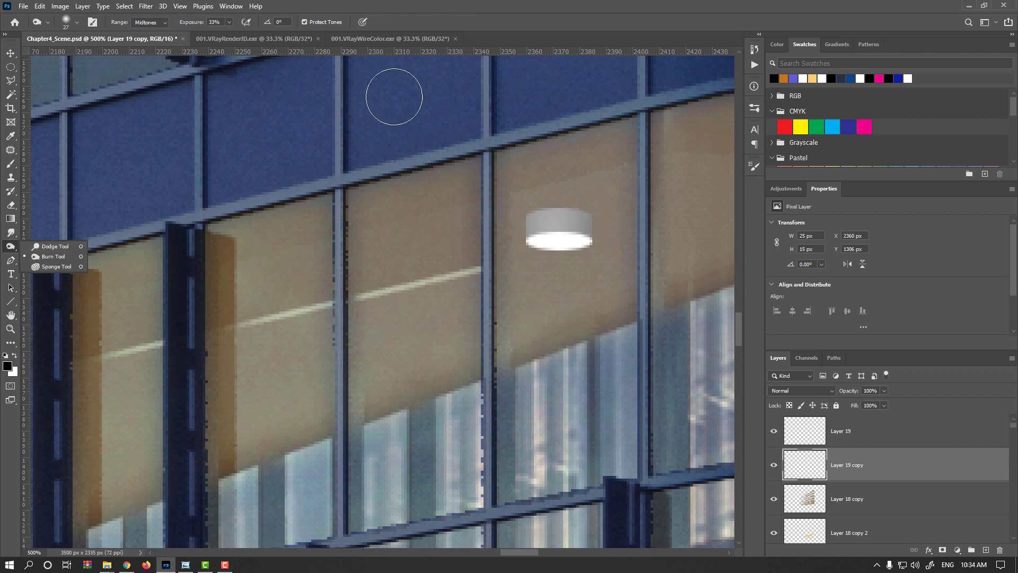
click(477, 23)
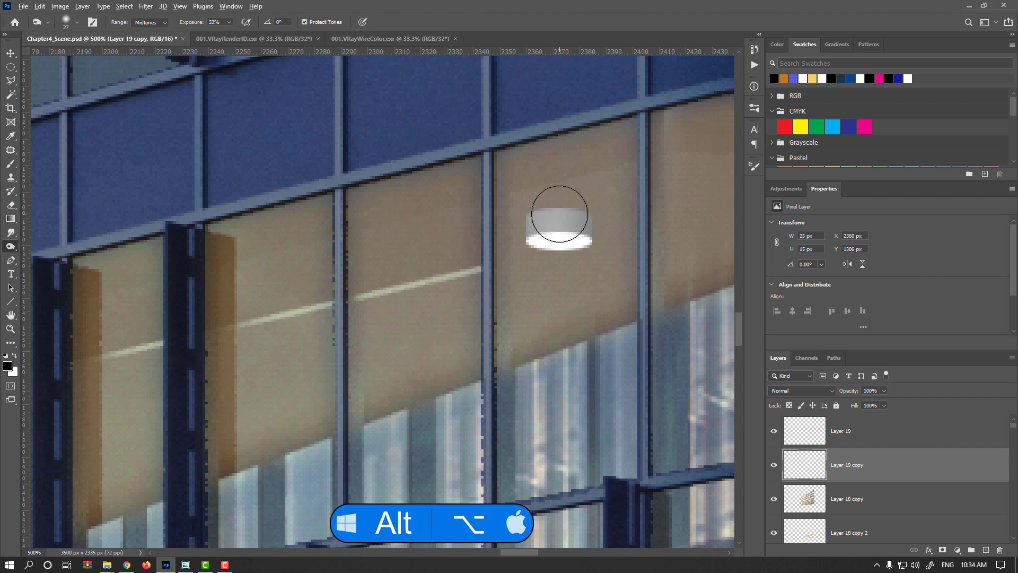
alt+right_click(559, 214)
alt+drag(558, 214, 558, 307)
- Merge the white ellipse layer down into Layer 19 copy to combine the lamp into one layer
key(v)
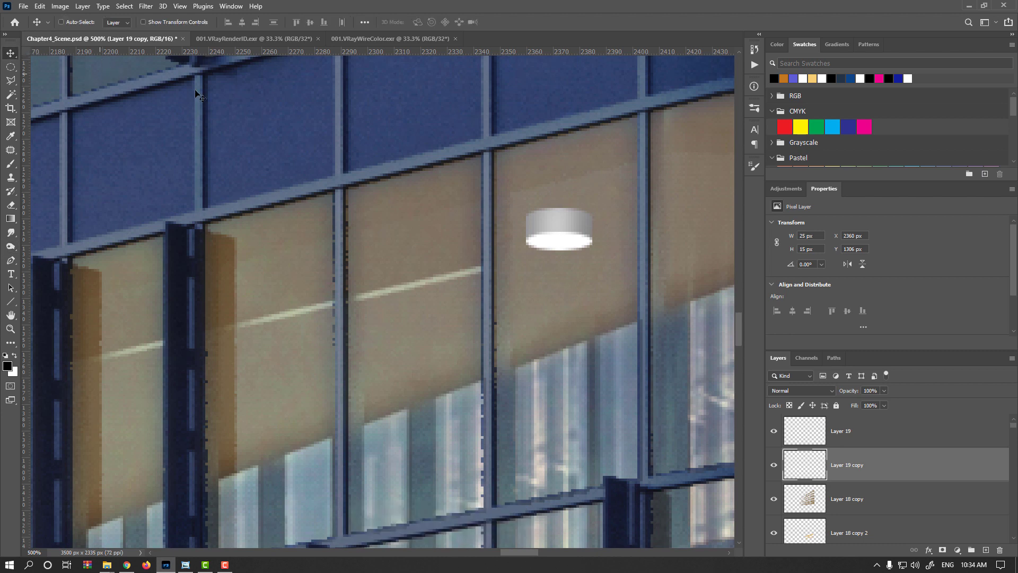
click(814, 424)
key(ctrl+e)
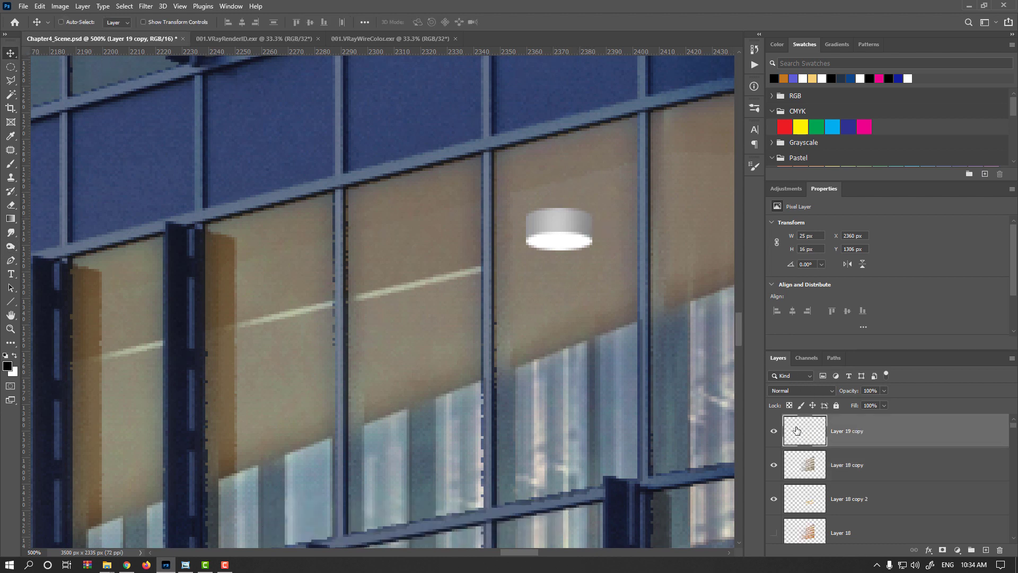
- Brighten the lamp with Curves, lifting the midpoint to Input 136, Output 118
key(ctrl+m)
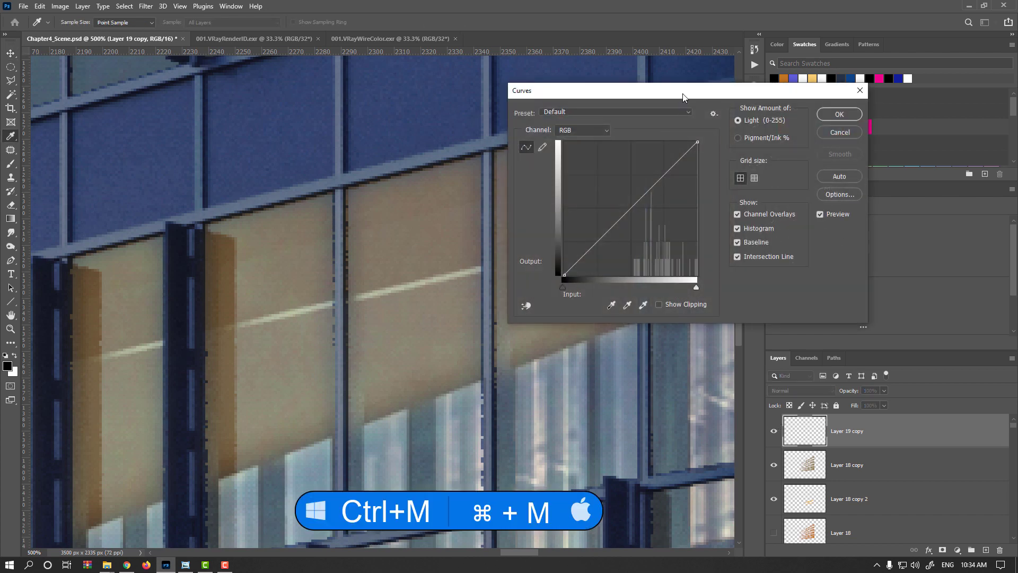
drag(683, 97, 278, 155)
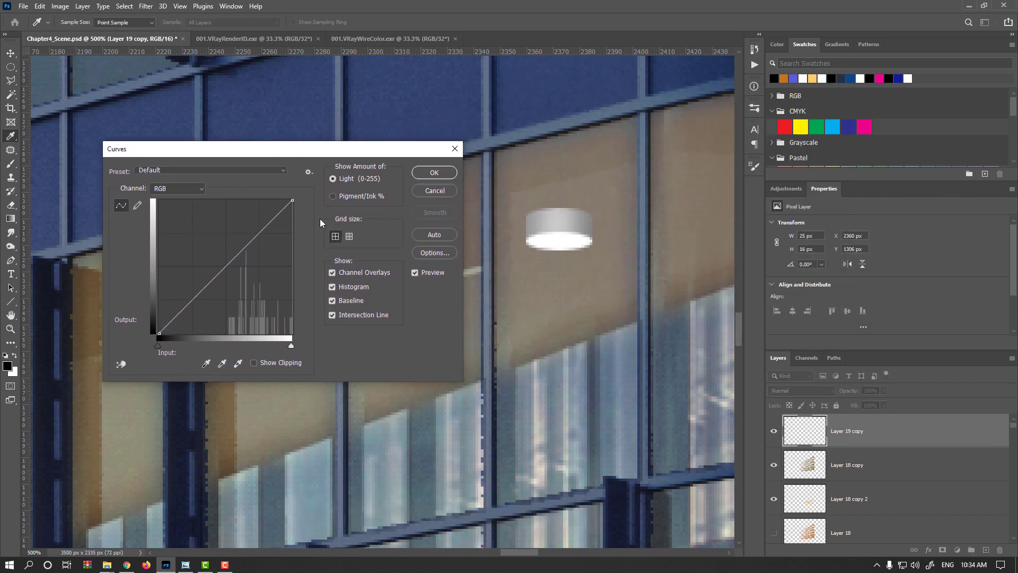
click(228, 270)
drag(229, 271, 230, 272)
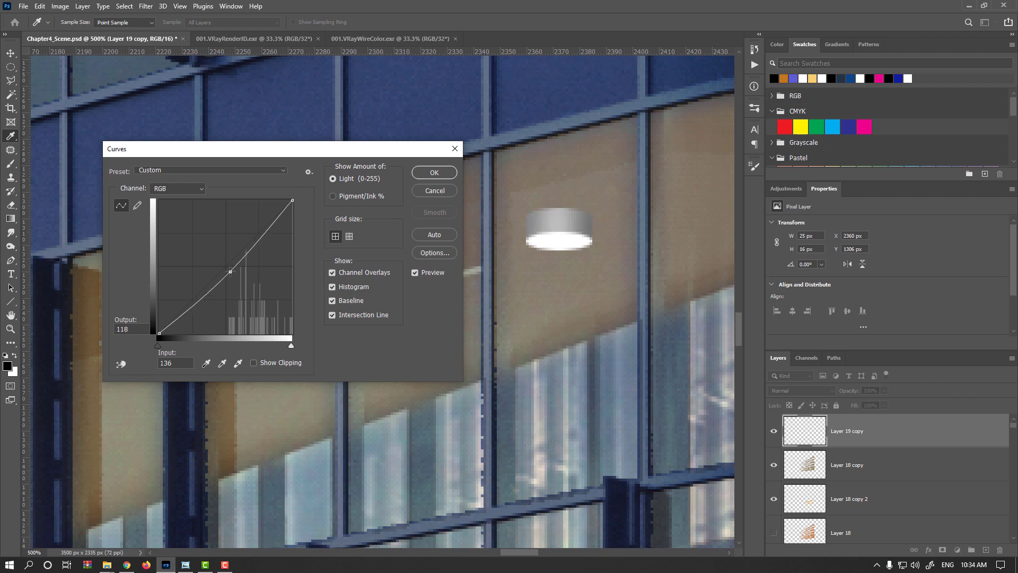
click(434, 172)
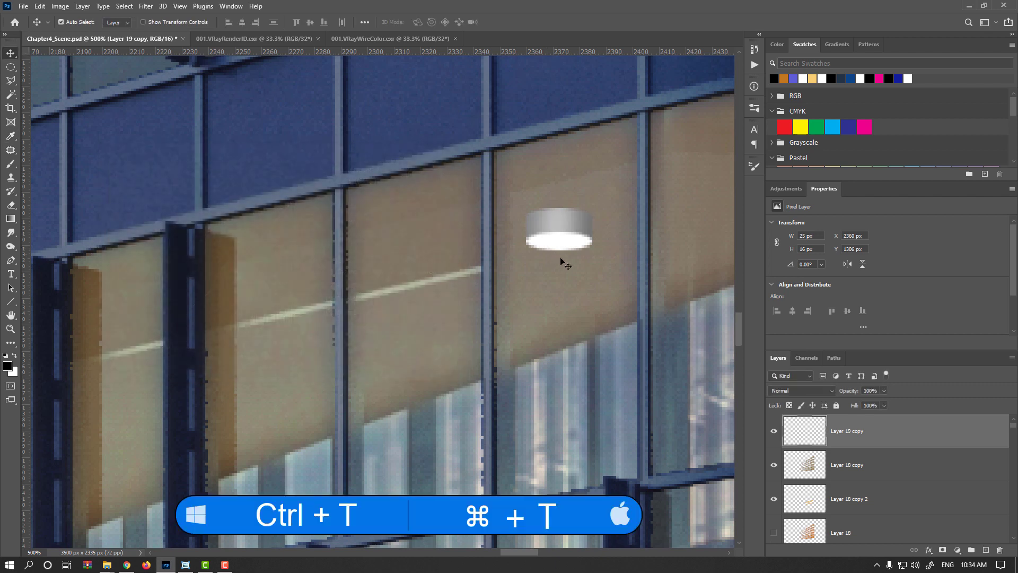
- Try to move and shrink the lamp with Free Transform, then undo the transform
key(ctrl+t)
drag(559, 251, 560, 240)
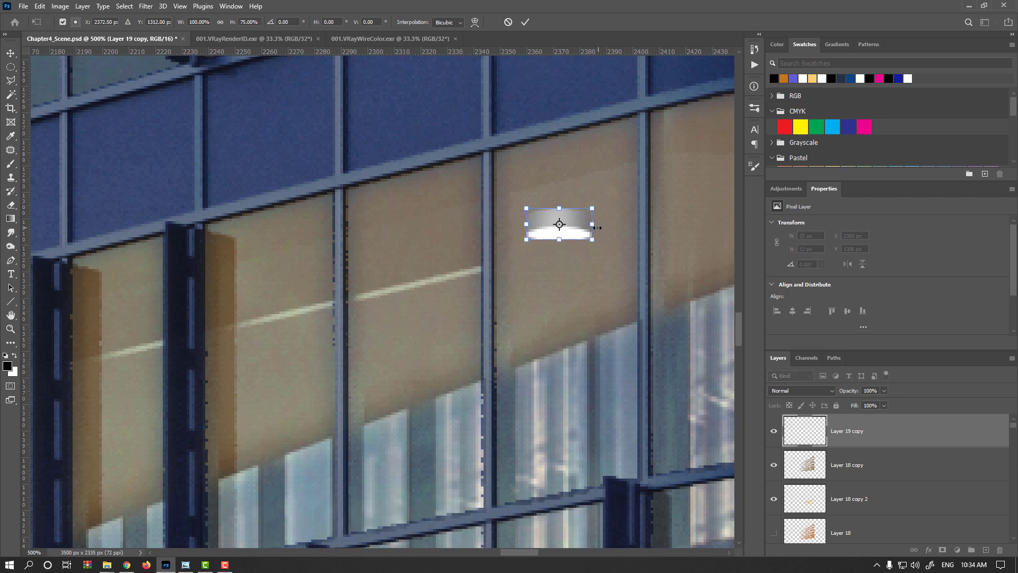
drag(593, 223, 548, 262)
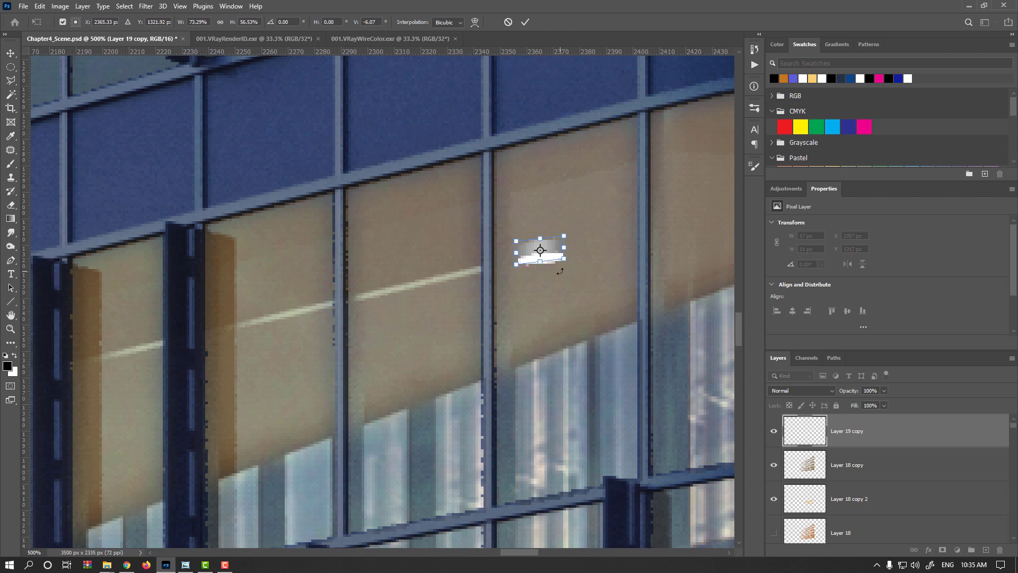
key(Return)
key(ctrl+plus)
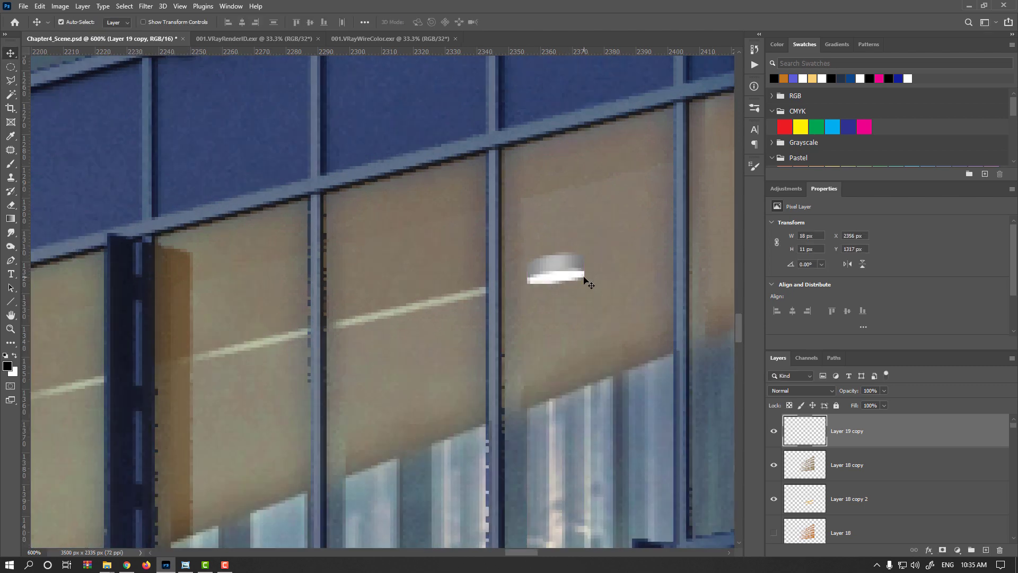
key(ctrl+z)
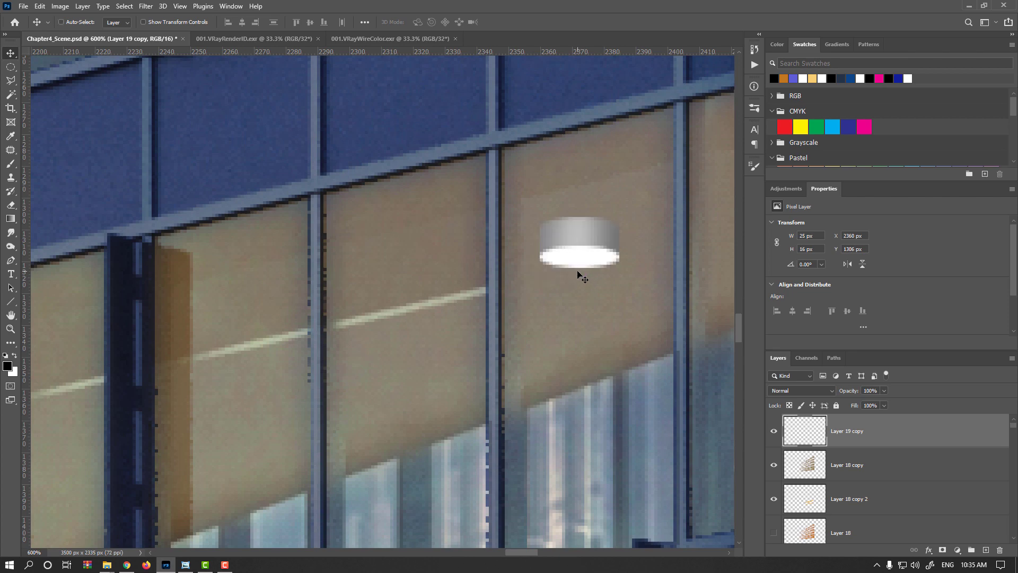
- Convert Layer 19 copy to a Smart Object and transform the lamp to about 17 × 11 px, tilted about -13.66°
right_click(881, 435)
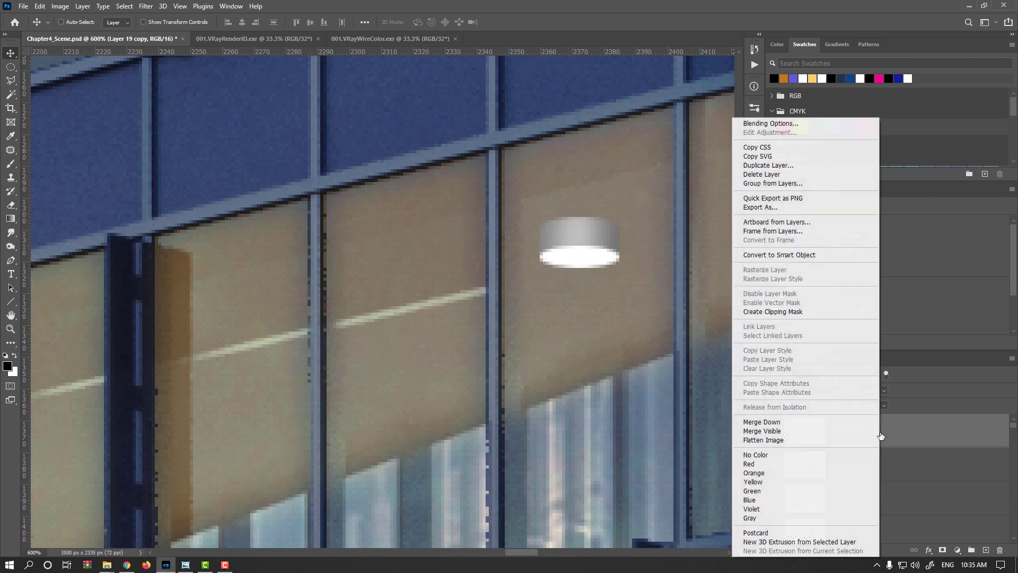
click(792, 256)
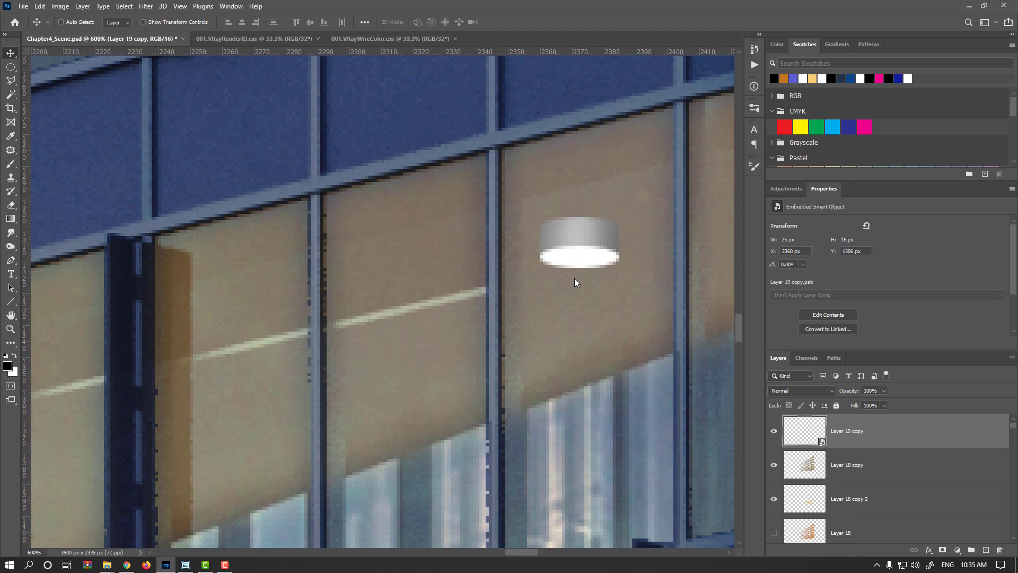
key(ctrl+t)
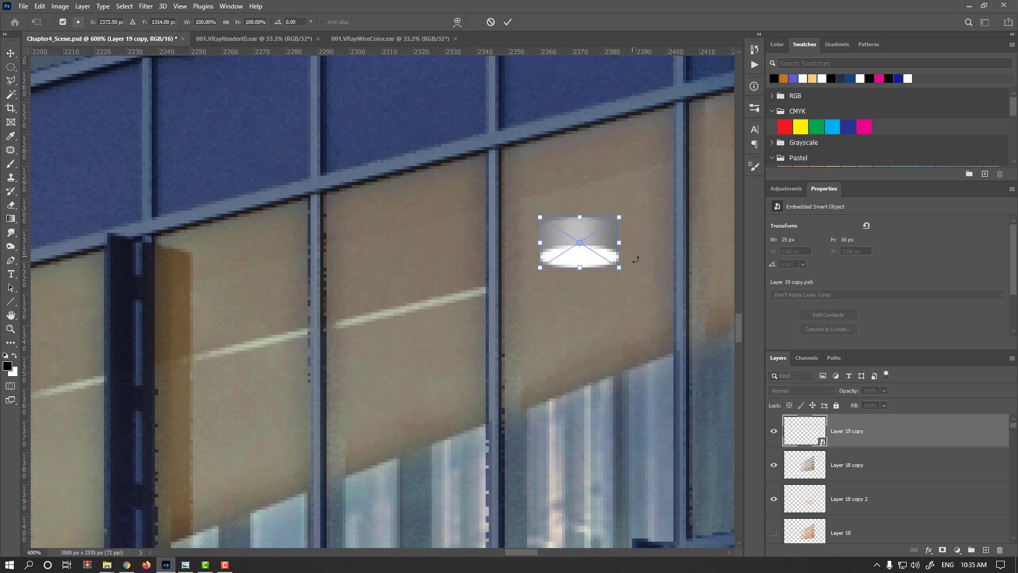
mouse_move(620, 250)
mouse_down()
mouse_move(610, 237)
mouse_move(630, 228)
mouse_move(629, 250)
mouse_up()
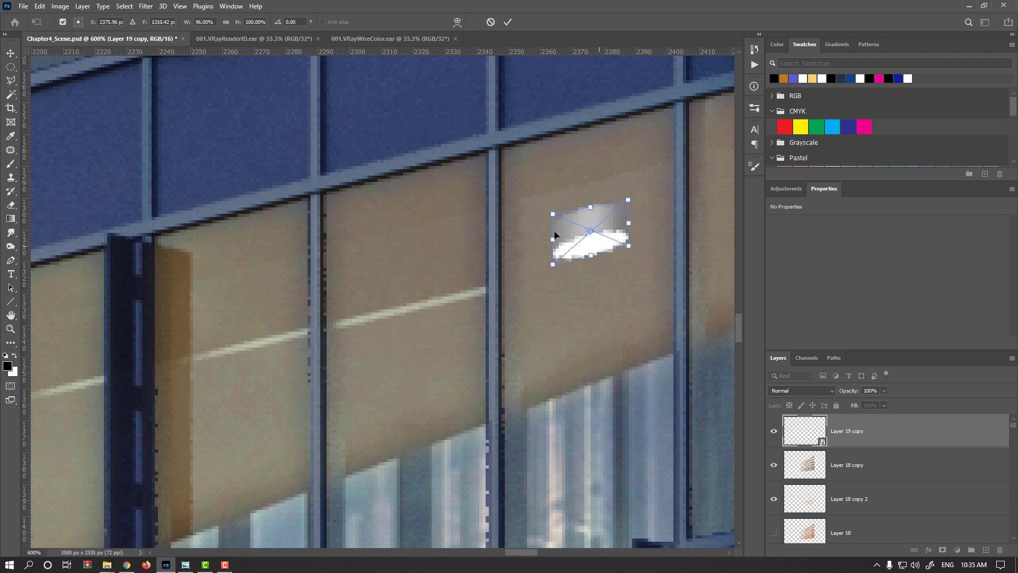
drag(552, 216, 553, 221)
drag(629, 200, 583, 239)
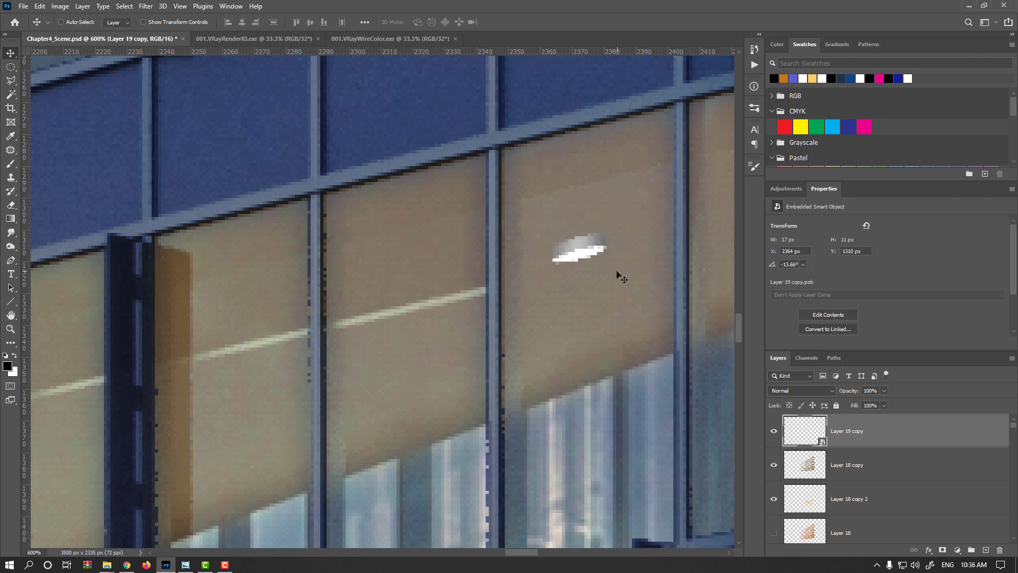
- Refine the lamp's Free Transform so it sits at about 17 × 12 px and -13.55° along the ceiling
scroll(580, 291, down, 2)
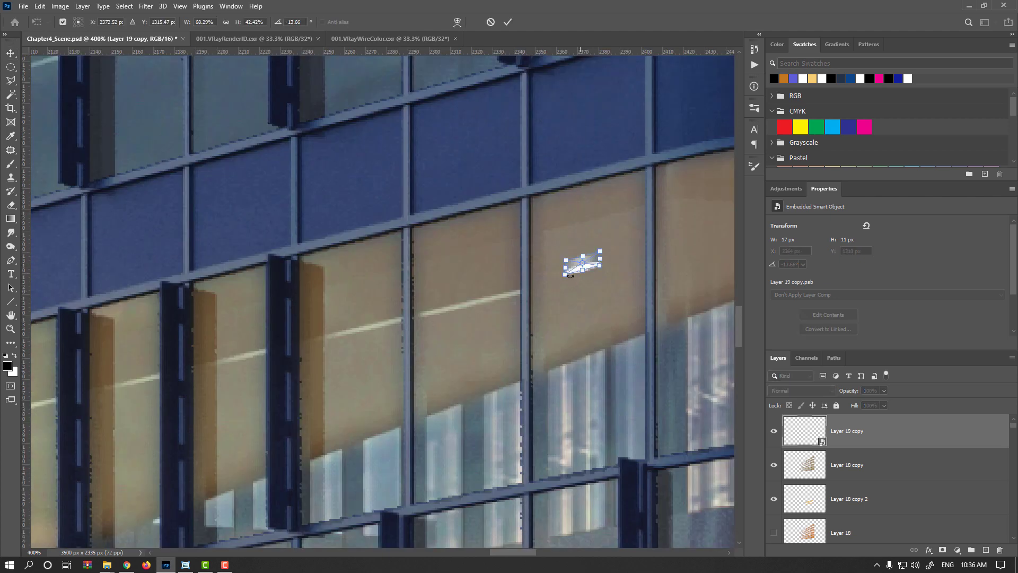
scroll(570, 275, up, 5)
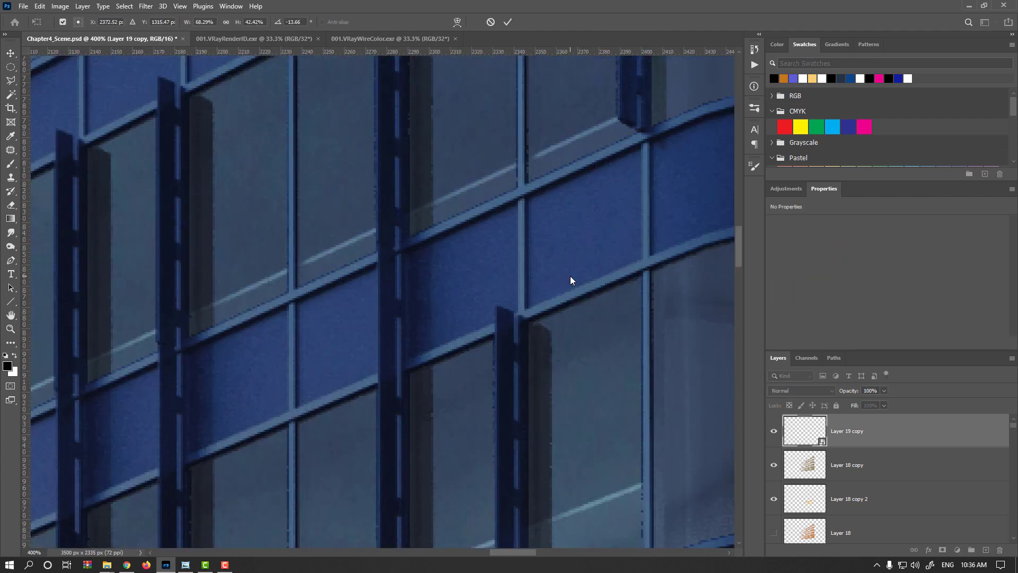
alt+click(803, 436)
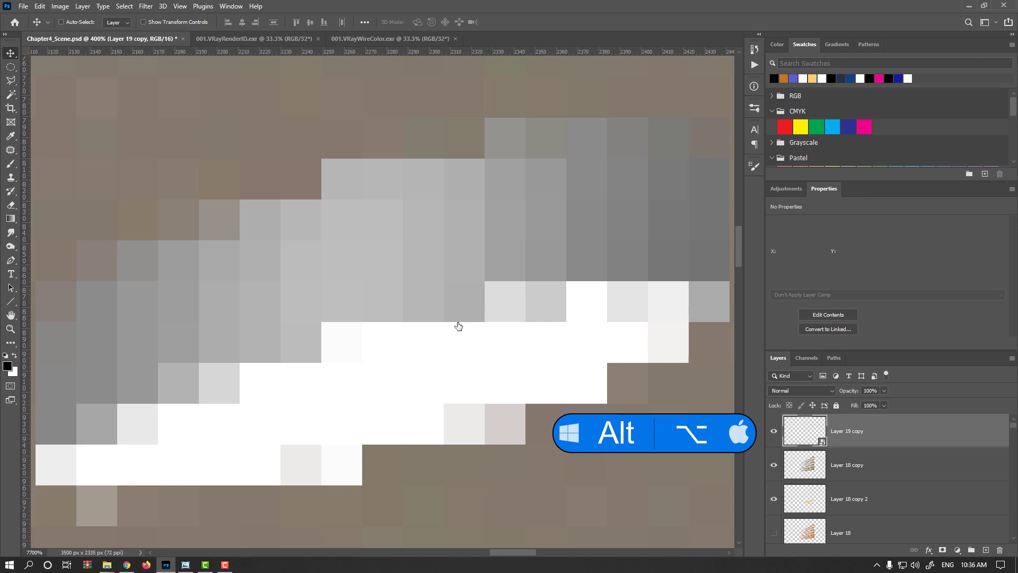
scroll(456, 325, down, 8)
scroll(453, 328, down, 1)
key(ctrl+t)
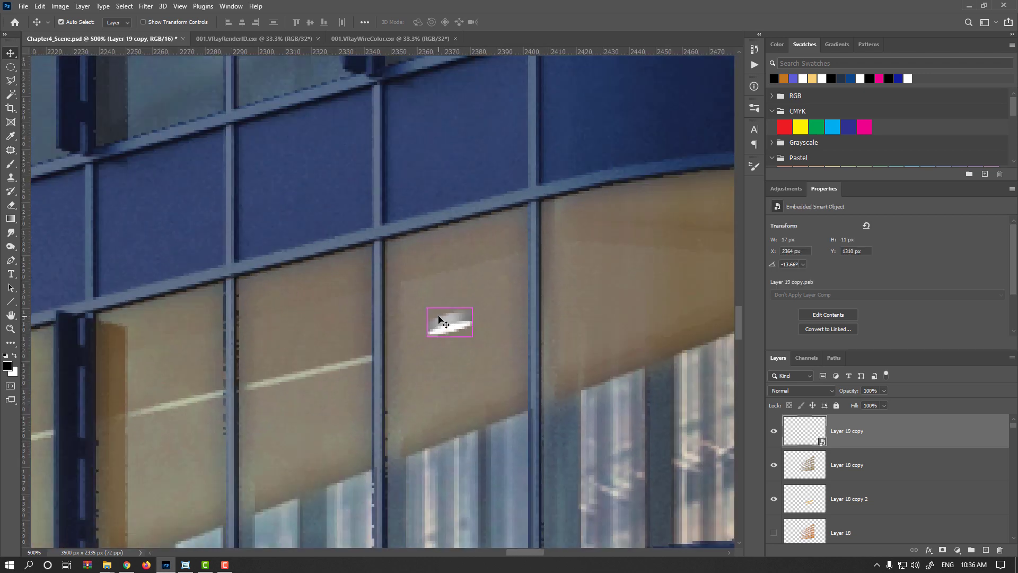
scroll(433, 342, up, 1)
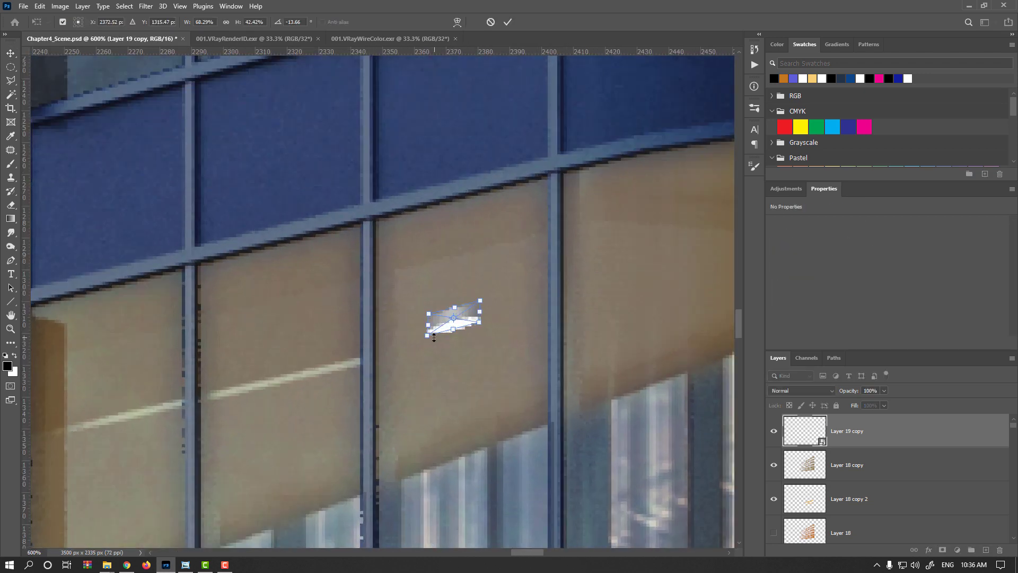
drag(452, 331, 430, 345)
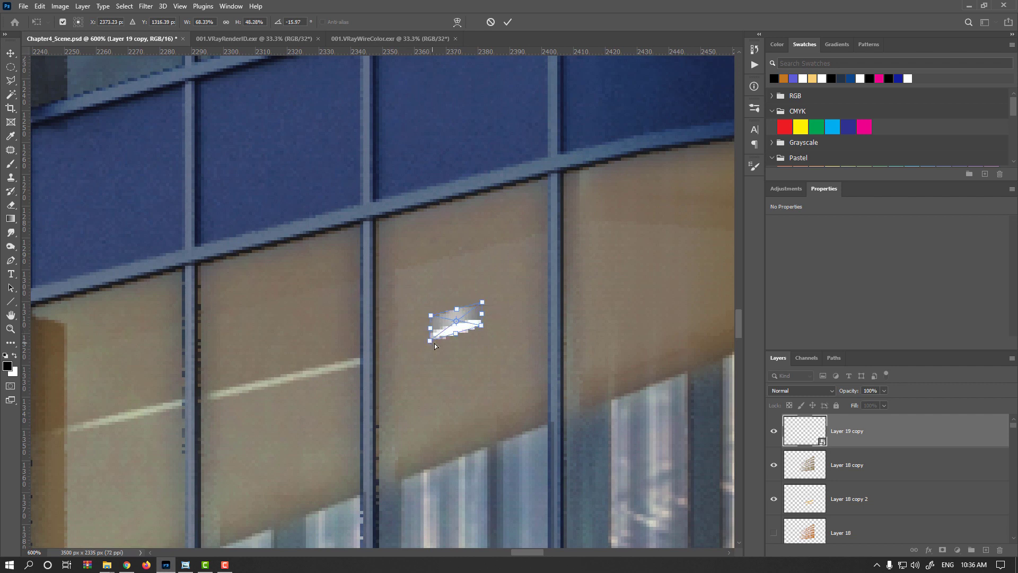
drag(481, 324, 483, 311)
key(Return)
key(ctrl+1)
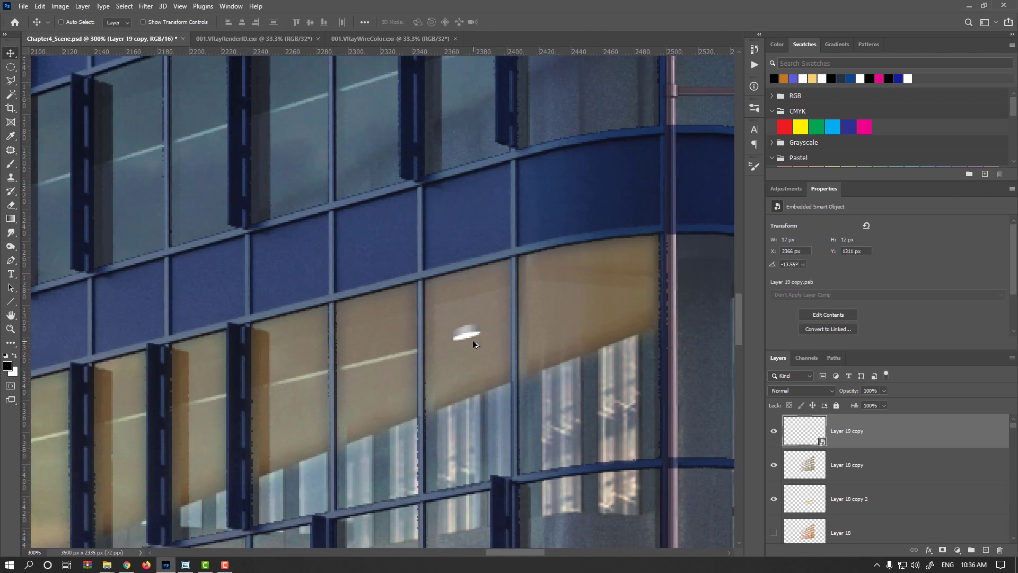
- Warp the lamp's corners slightly to match the ceiling perspective, about 19 × 12 px at -13.99°
scroll(464, 344, up, 3)
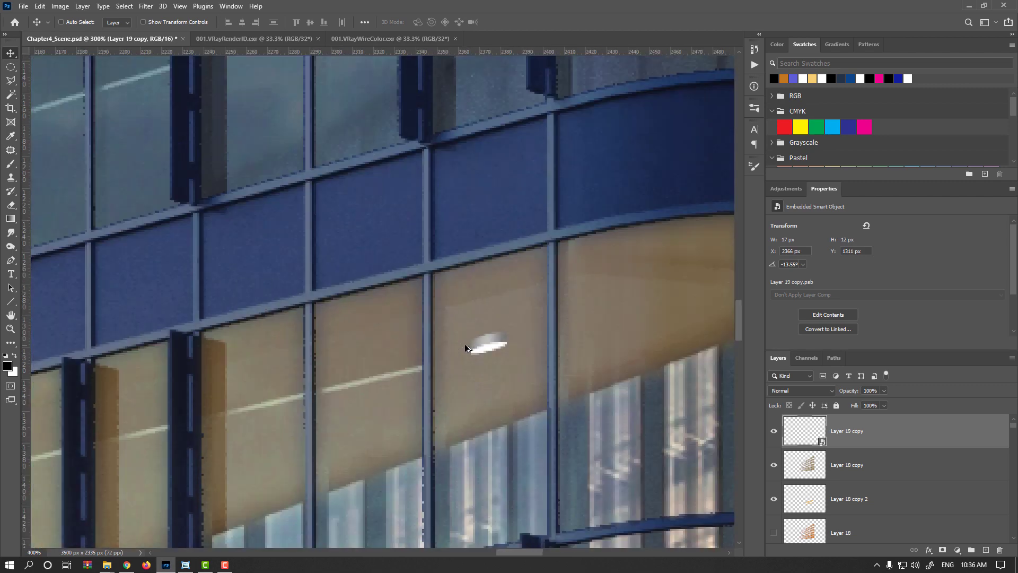
key(ctrl+t)
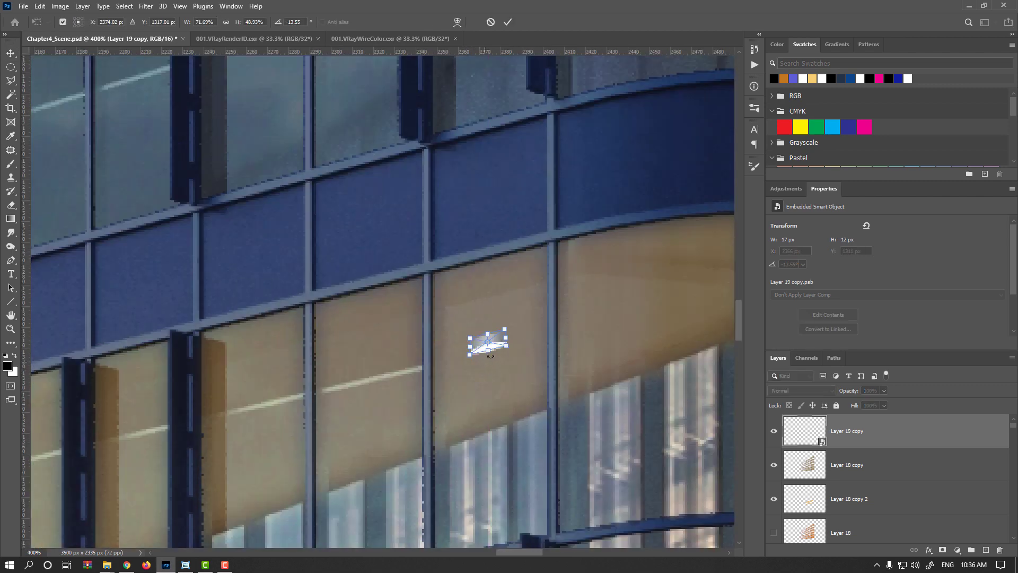
scroll(488, 351, up, 1)
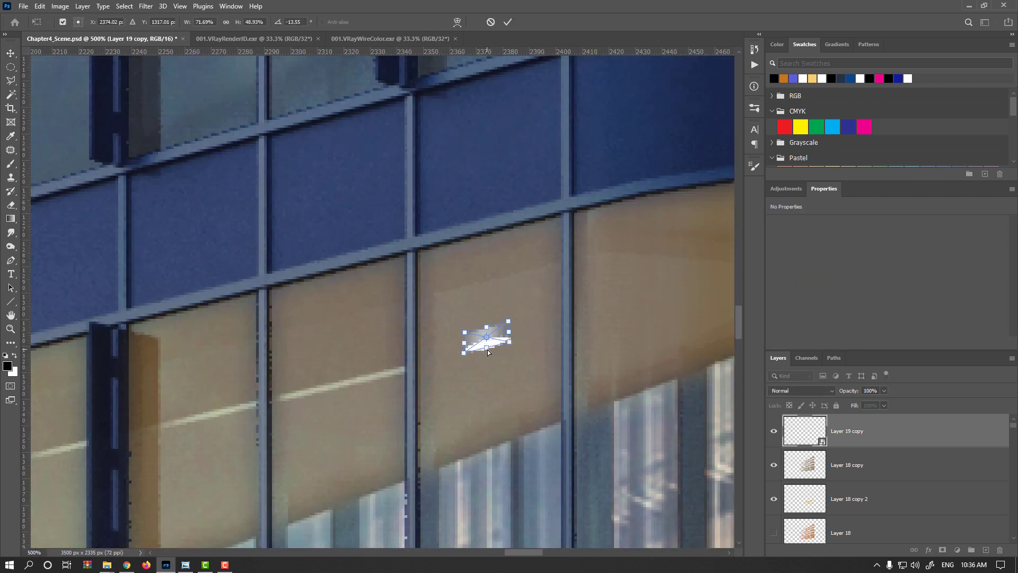
drag(488, 352, 491, 355)
click(457, 22)
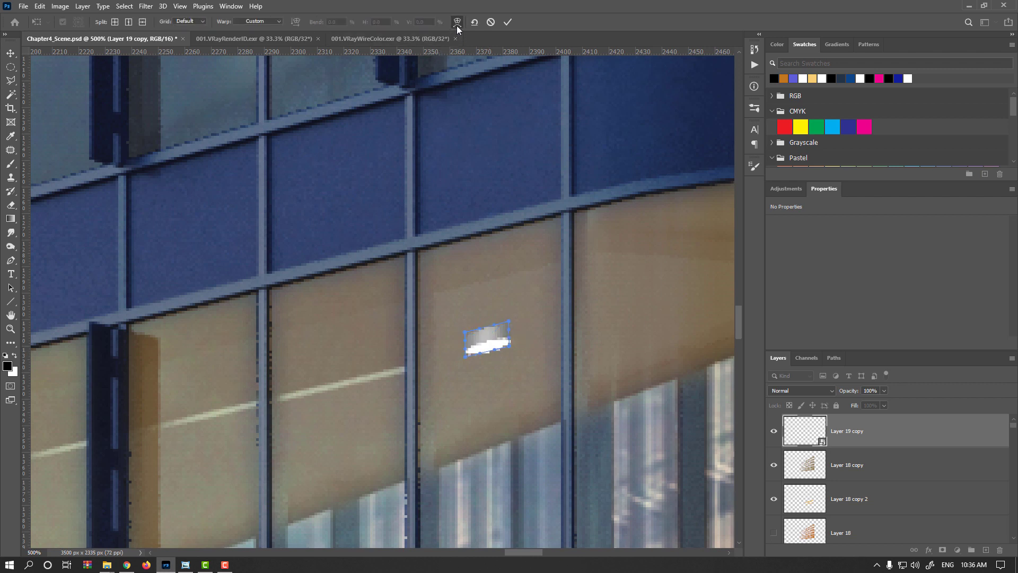
click(142, 22)
click(484, 338)
scroll(490, 347, up, 3)
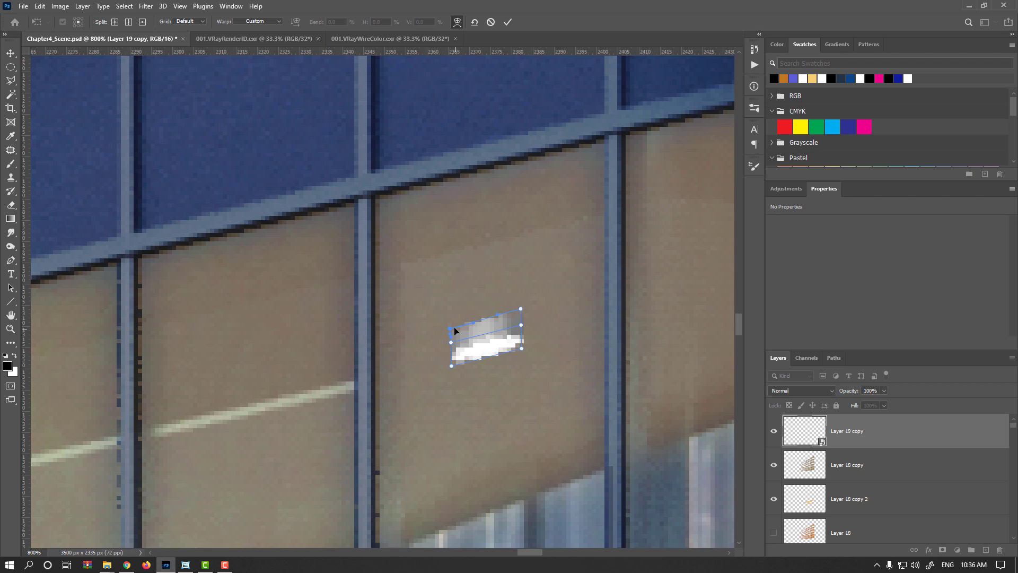
drag(450, 328, 450, 332)
drag(519, 312, 520, 314)
key(Return)
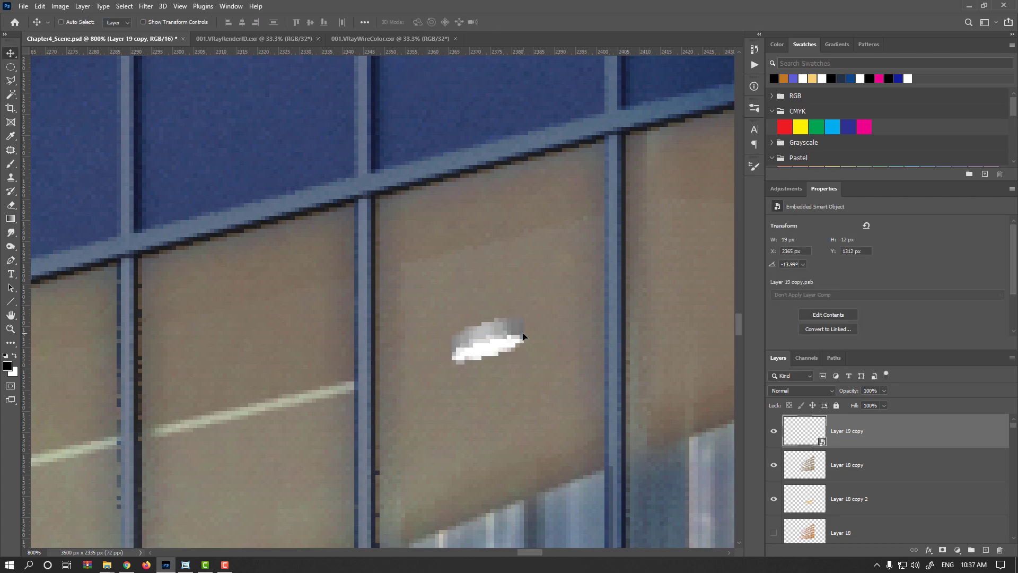
- Add a new empty layer above the lamp's smart object
scroll(523, 342, down, 9)
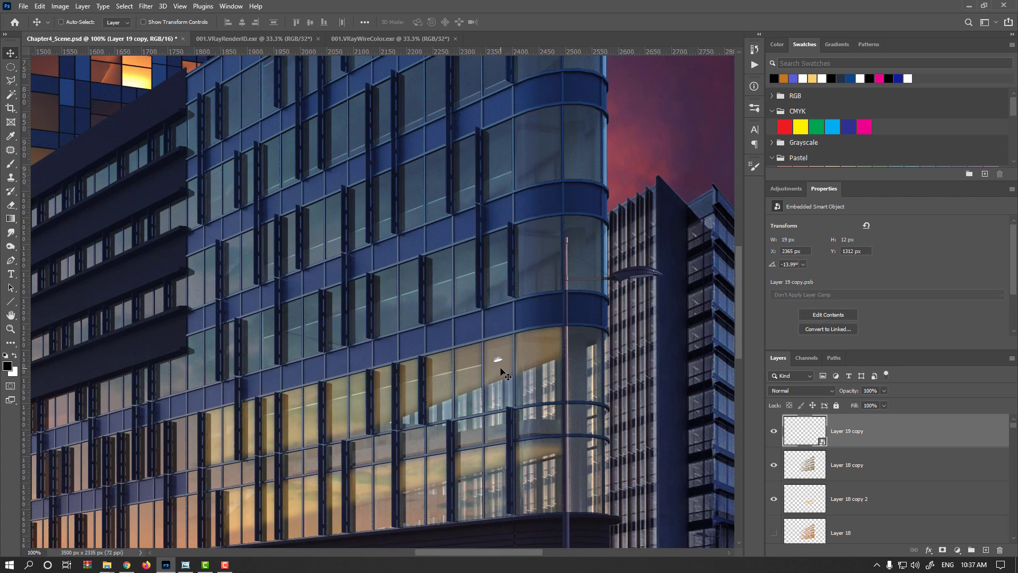
scroll(493, 365, up, 5)
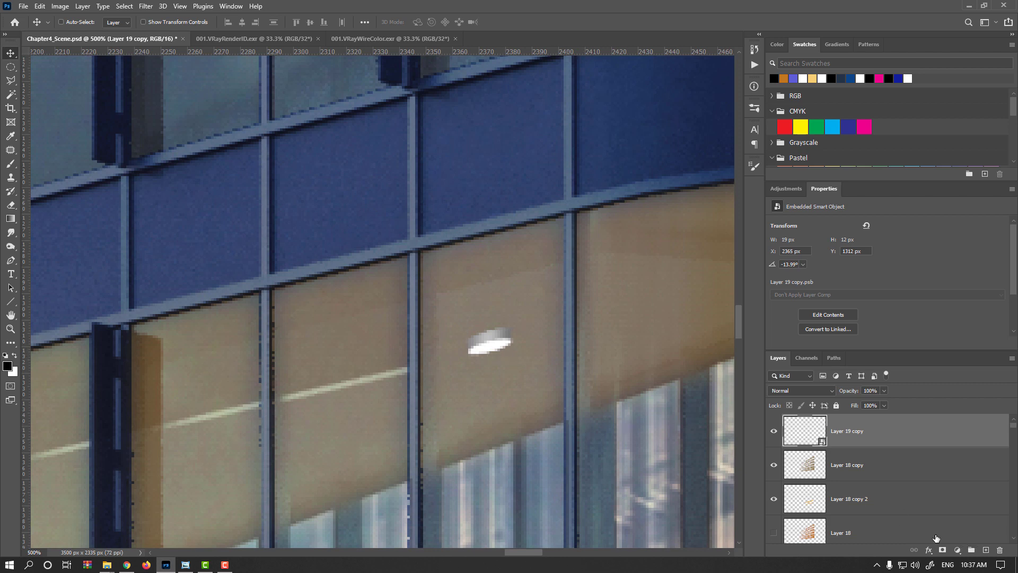
click(985, 549)
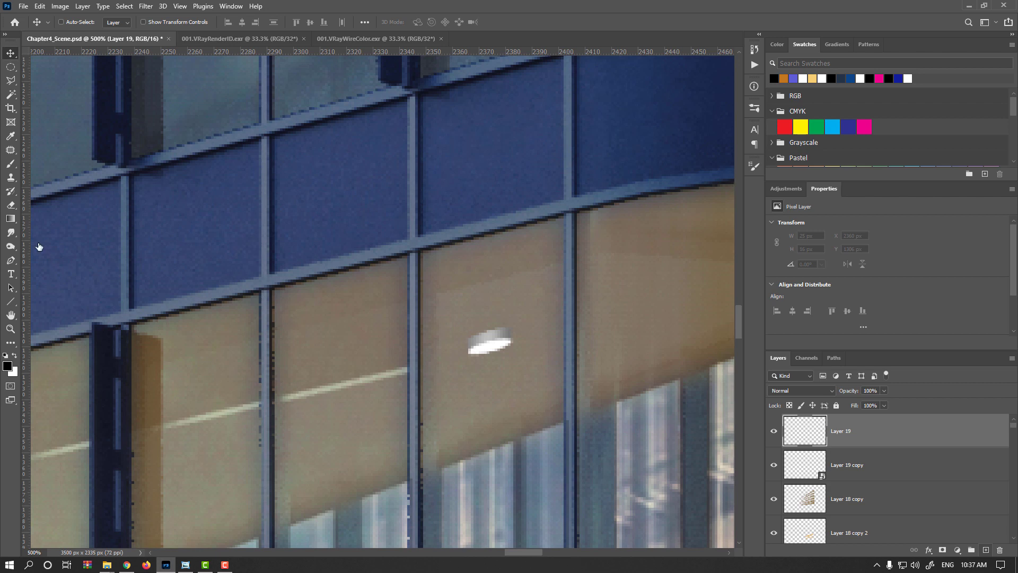
- Select the Brush tool and set the foreground color to pale cream #e2dac2
click(11, 164)
click(15, 356)
click(8, 365)
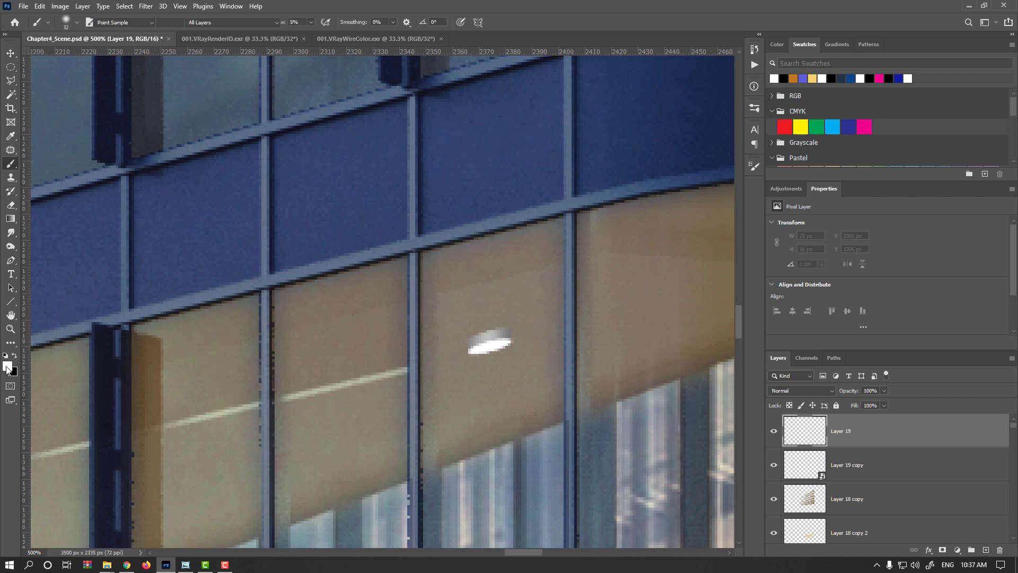
click(782, 326)
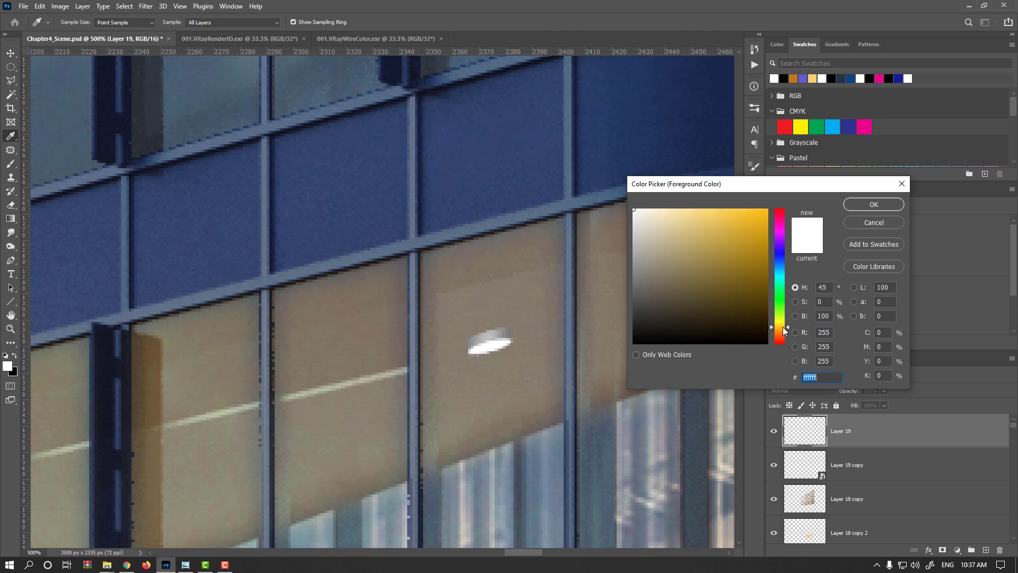
drag(664, 234, 651, 223)
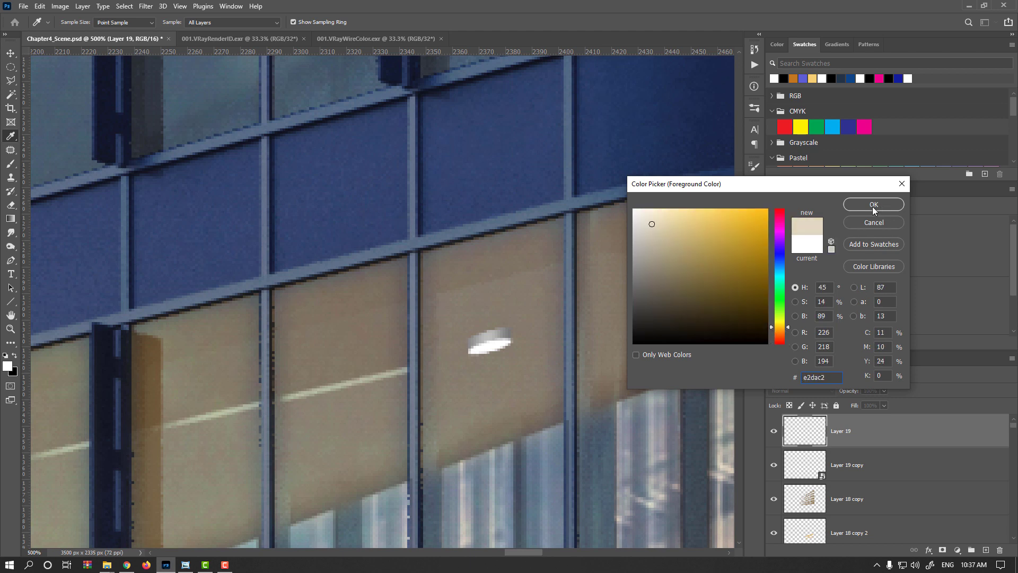
click(666, 220)
click(872, 205)
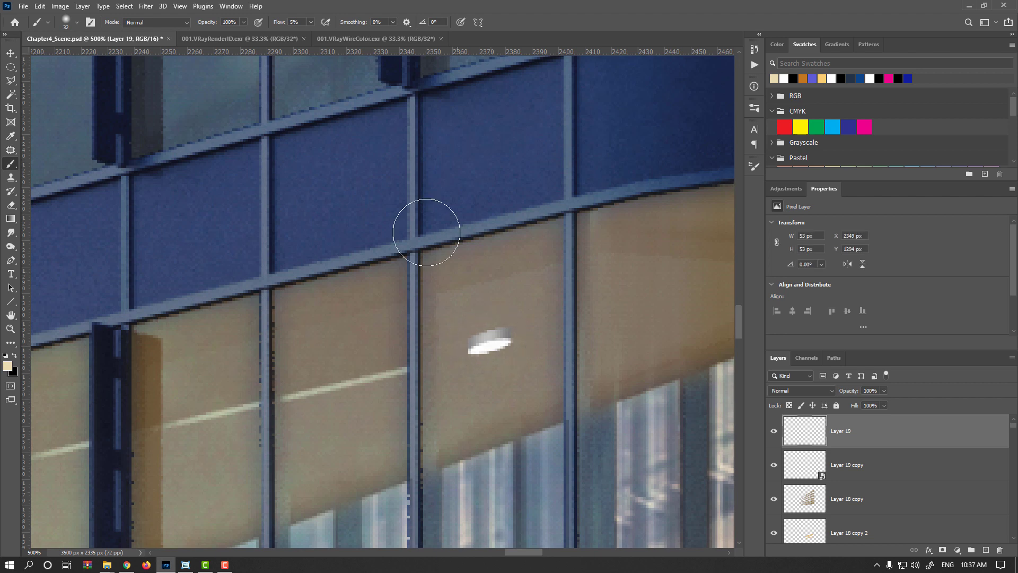
- Raise the brush flow to 100% and paint a single cream glow spot over the ceiling lamp
drag(279, 24, 360, 24)
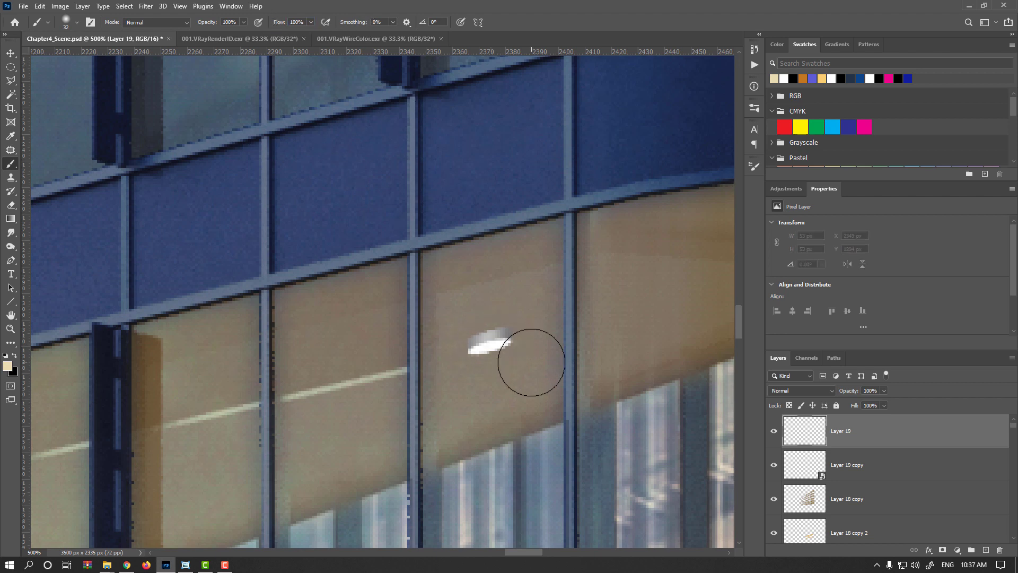
click(493, 350)
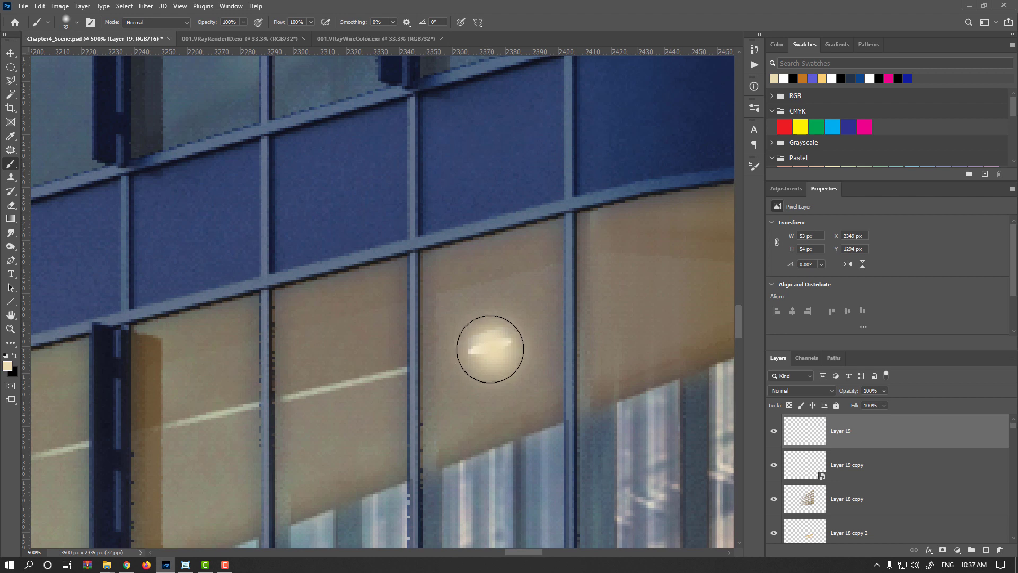
- Free Transform the glow, squashing it to about 37% height and rotating it about -15.76° along the ceiling
click(10, 53)
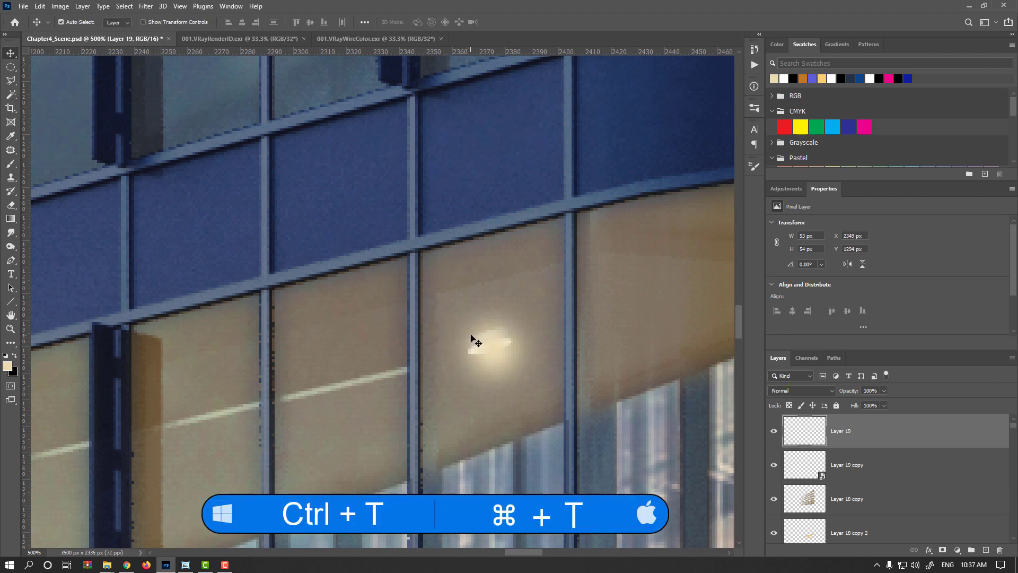
key(ctrl+t)
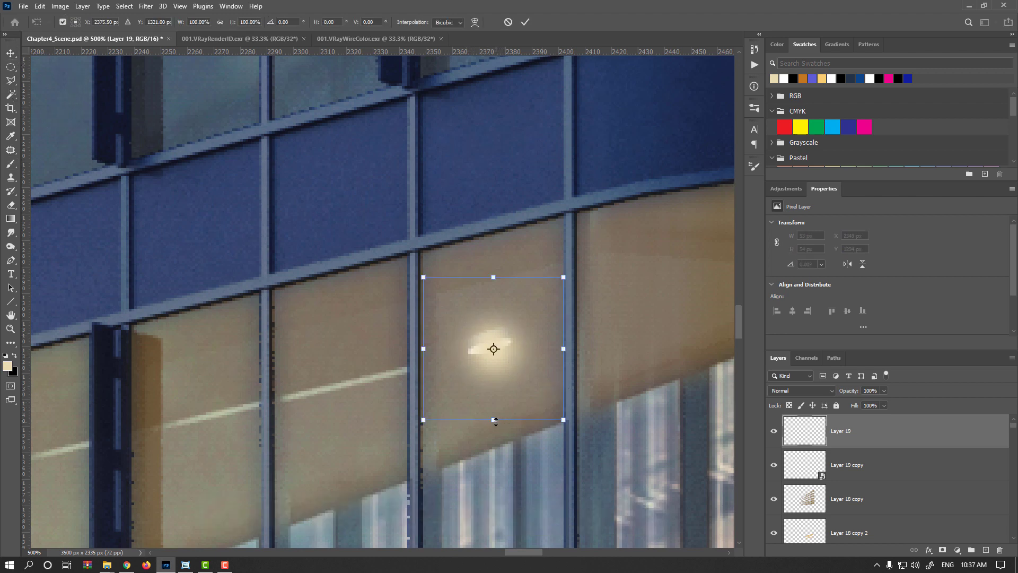
drag(493, 420, 495, 375)
drag(568, 358, 568, 343)
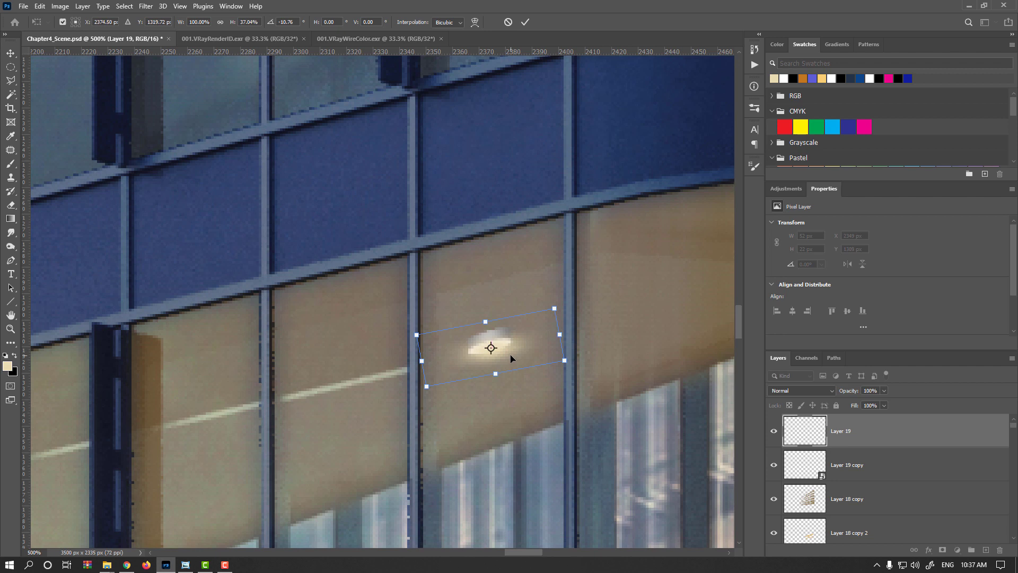
key(Return)
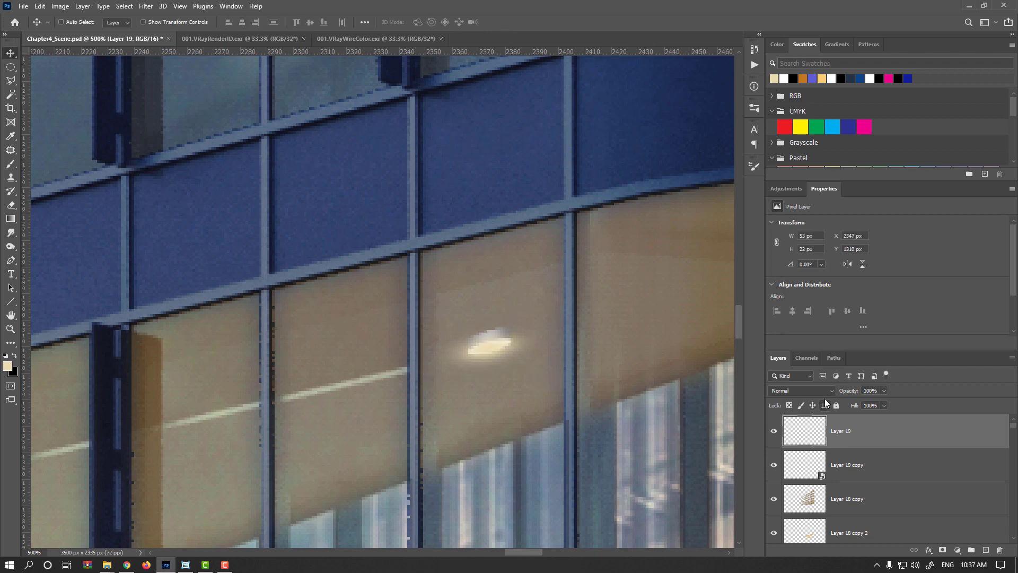
- Set the glow layer's blend mode to Overlay and brighten it with a Curves adjustment
click(824, 392)
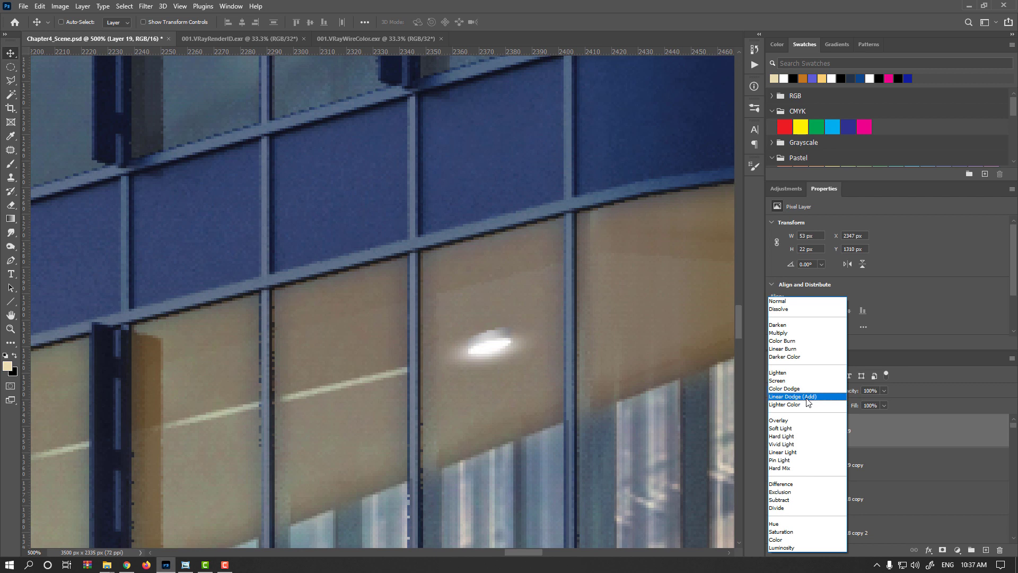
click(790, 422)
drag(491, 355, 494, 358)
key(ctrl+m)
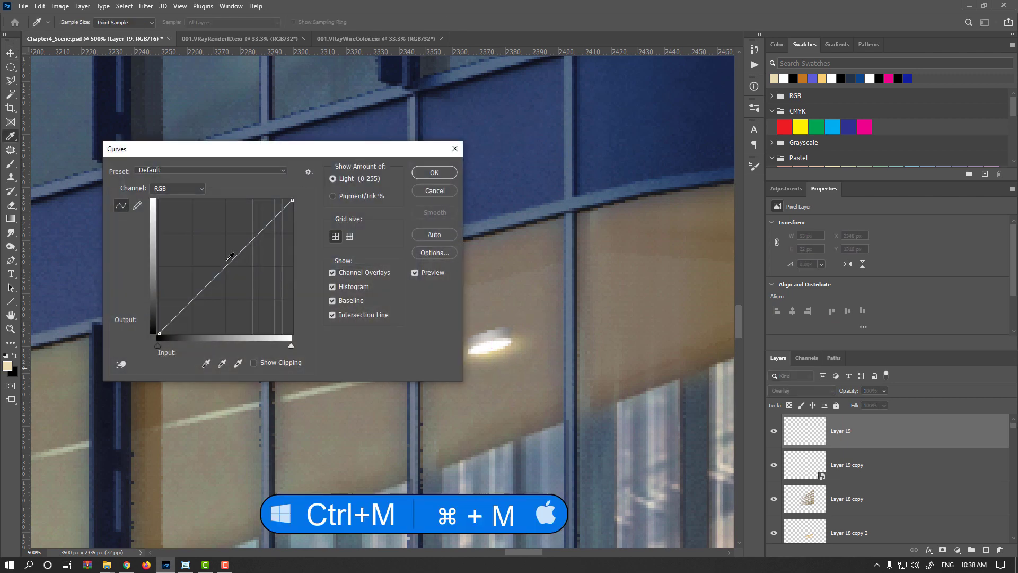
drag(229, 257, 222, 249)
click(434, 175)
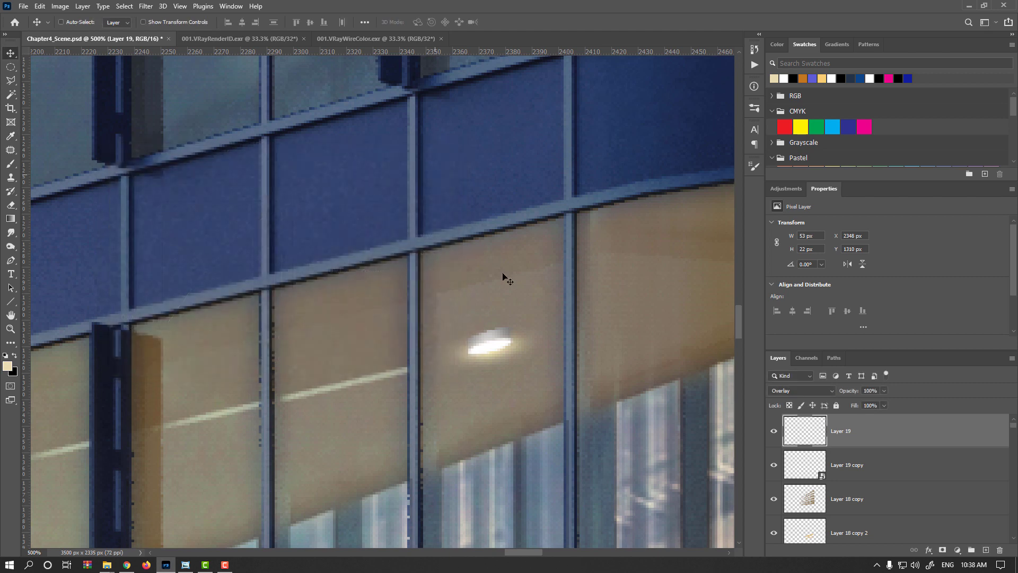
- Enlarge the glow to about 133% and rotate it about -3.6° with Free Transform
key(ctrl+t)
drag(570, 324, 581, 303)
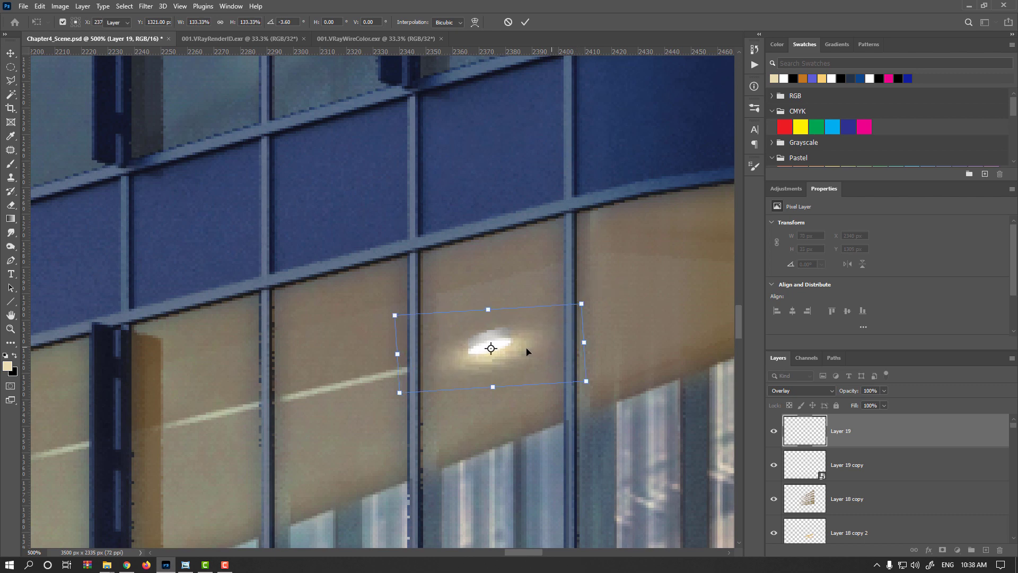
key(Return)
- Duplicate the lamp smart object and nudge the lower lamp copy slightly up and left
scroll(491, 343, up, 3)
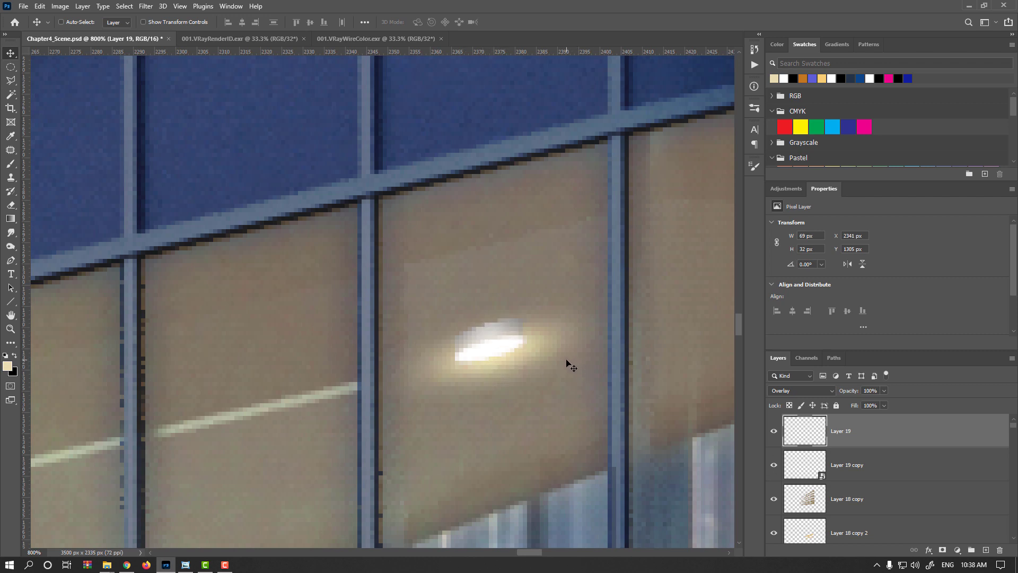
drag(819, 473, 837, 483)
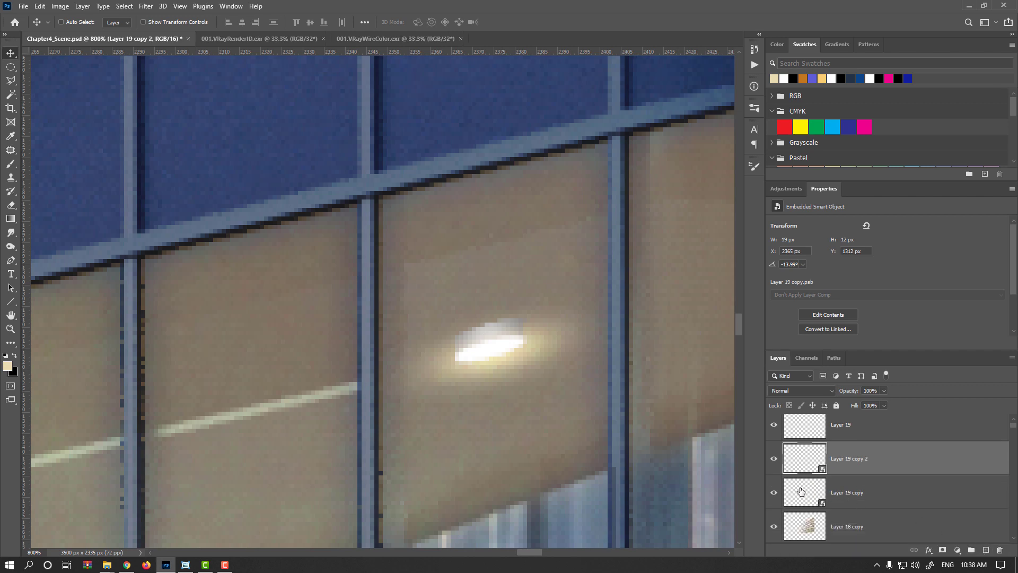
click(800, 491)
key(ctrl+t)
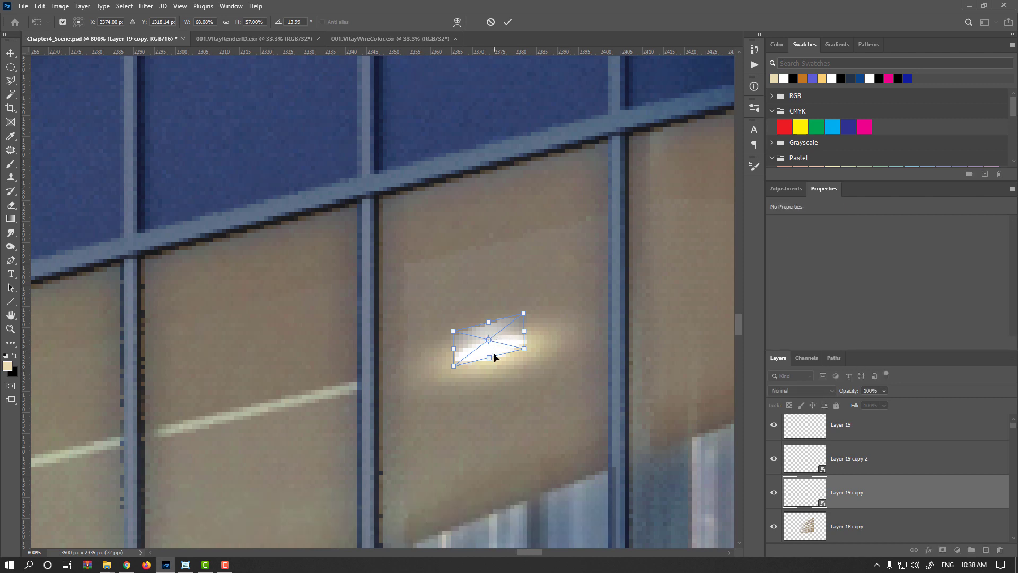
drag(488, 325, 482, 319)
key(Return)
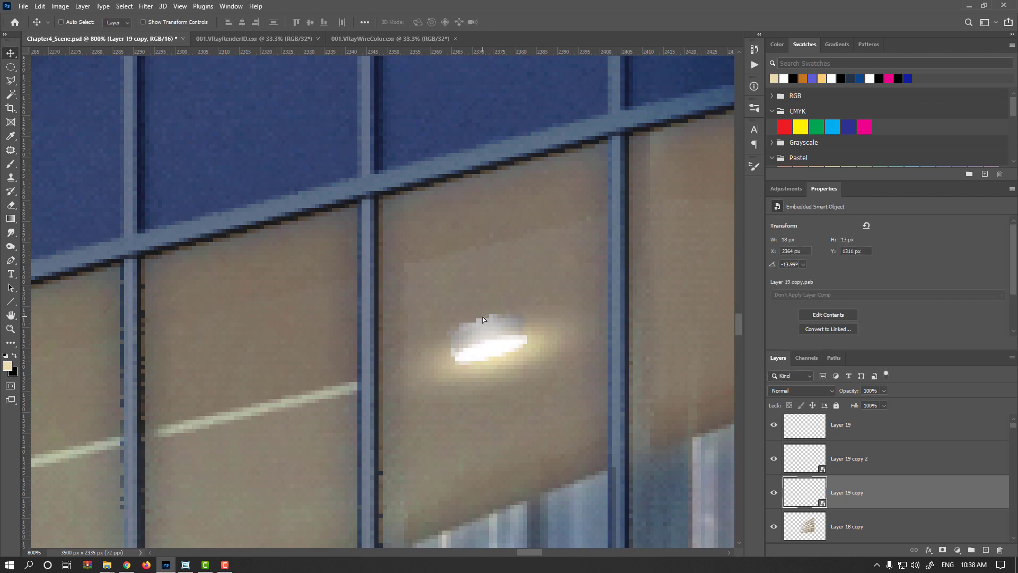
- Darken the lower lamp copy by lowering its Lightness in Hue/Saturation to about -50
key(ctrl+u)
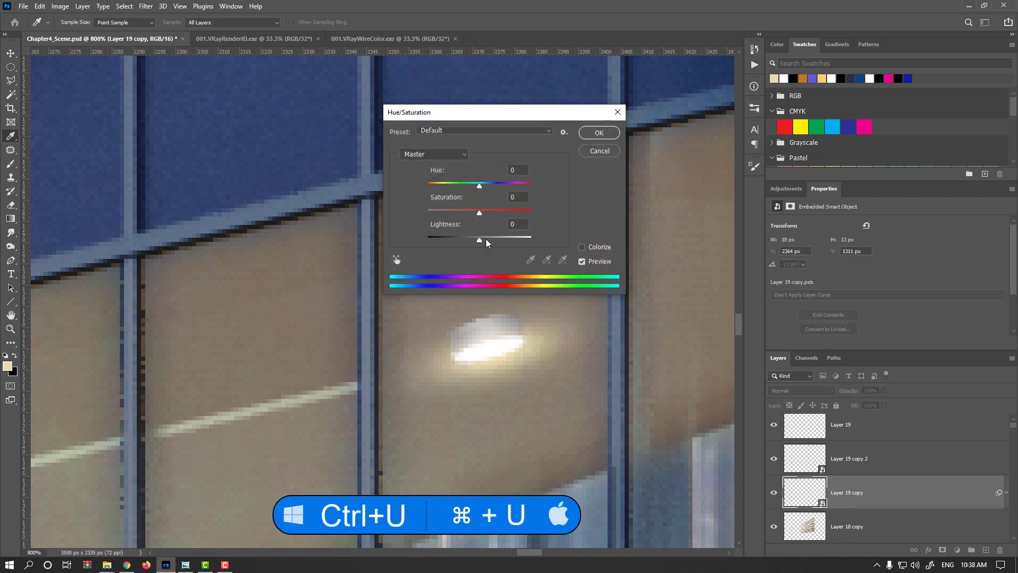
drag(479, 239, 412, 237)
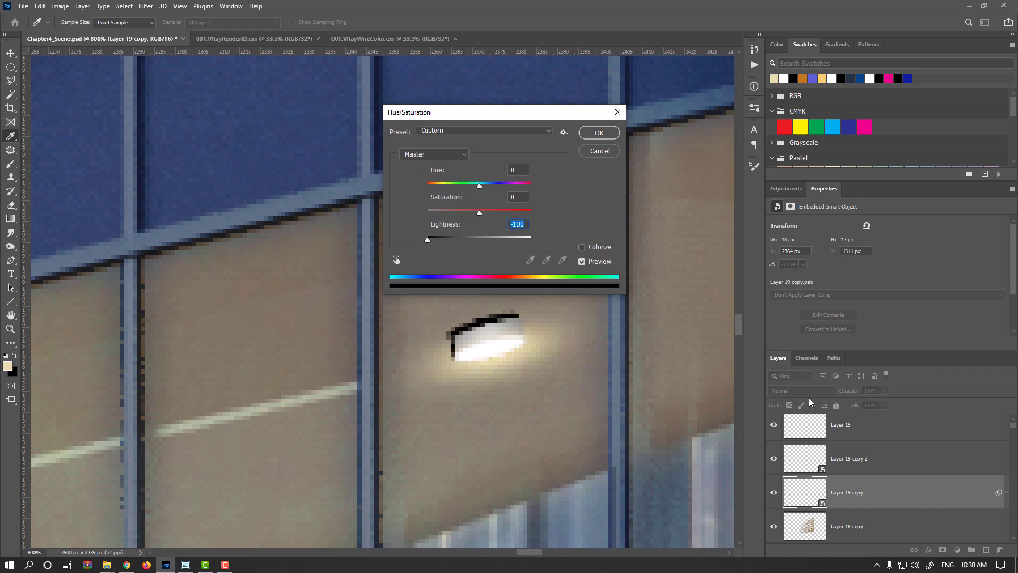
click(445, 238)
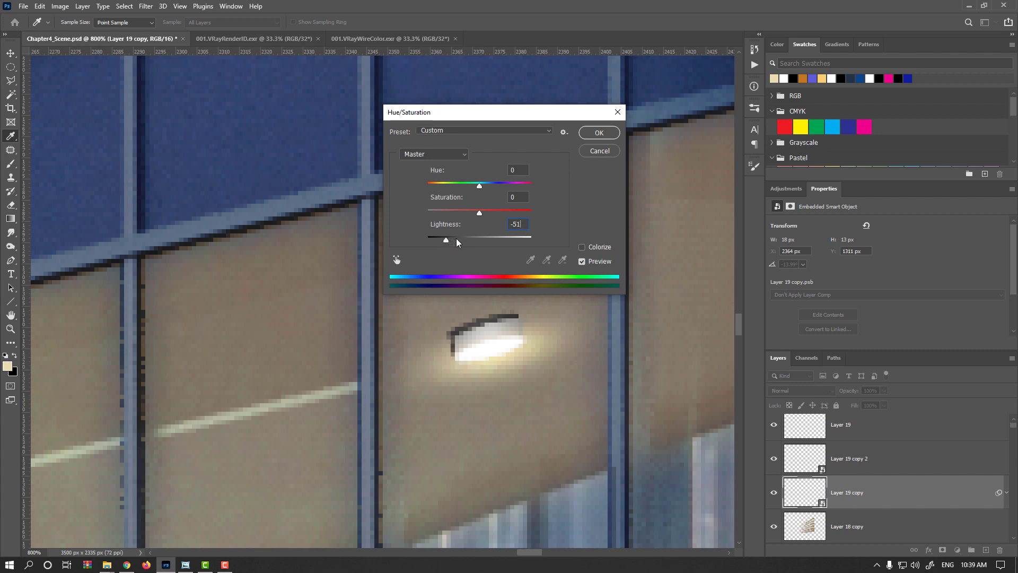
click(455, 239)
key(Return)
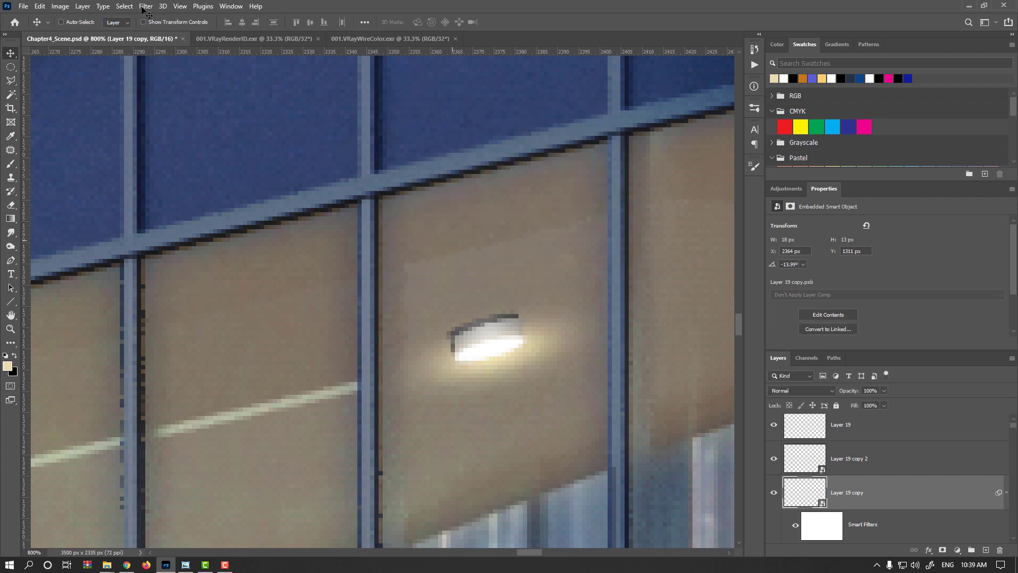
- Apply a slight Gaussian Blur to the darkened lamp copy
key(alt+t)
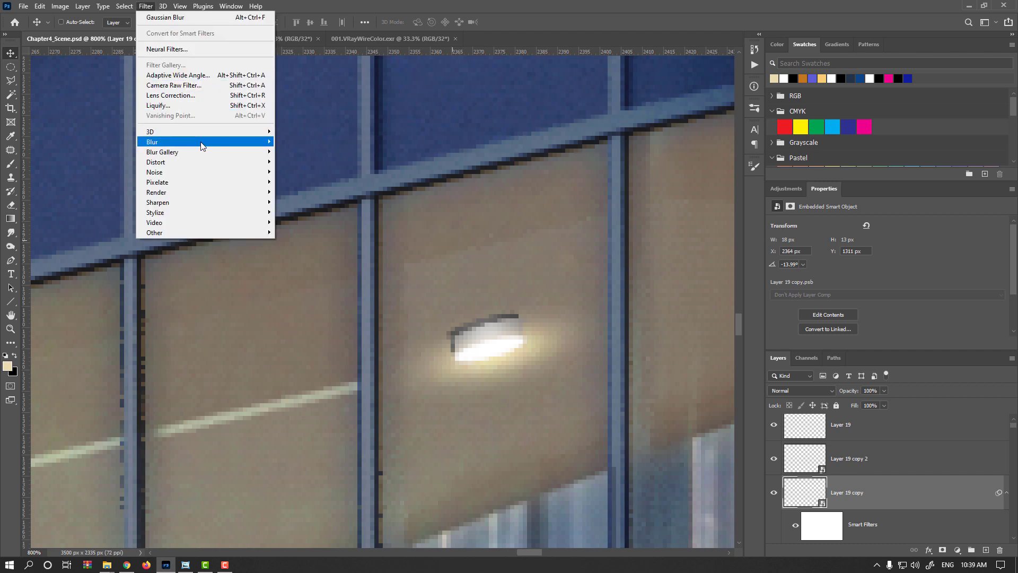
mouse_move(206, 142)
click(311, 182)
drag(562, 332, 524, 332)
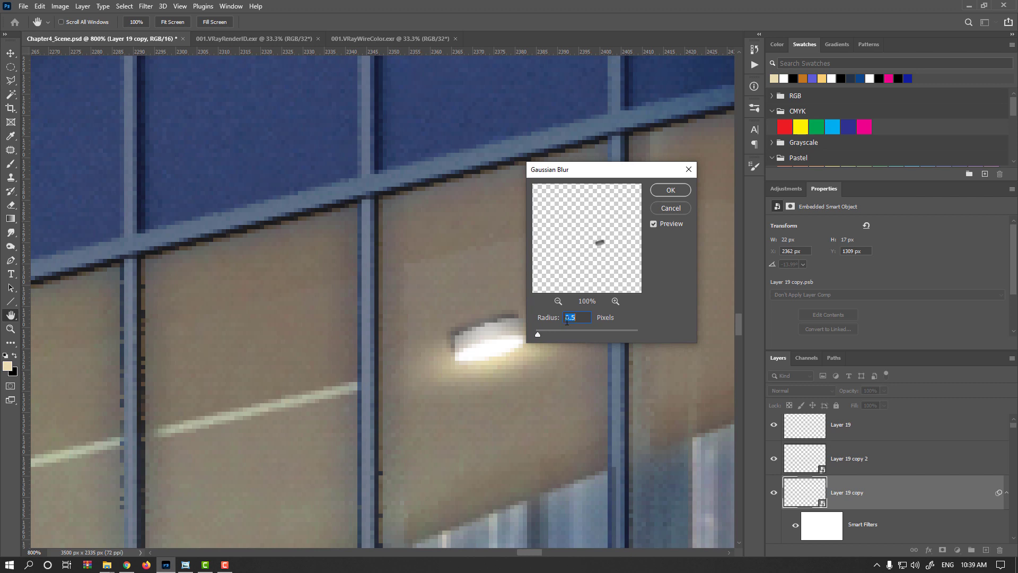
key(Return)
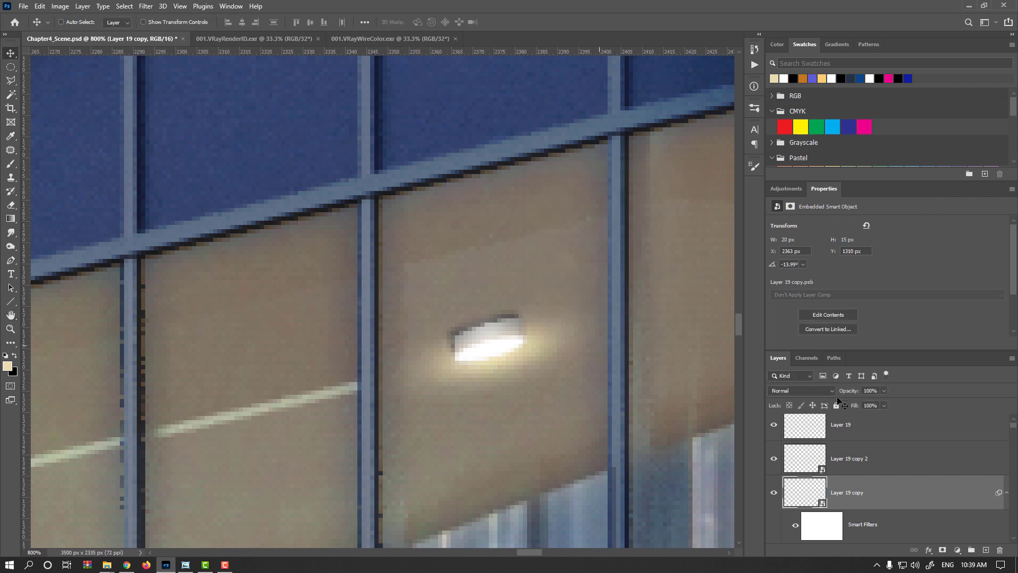
- Set the darkened lamp copy to Multiply blend mode at 40% opacity
click(802, 393)
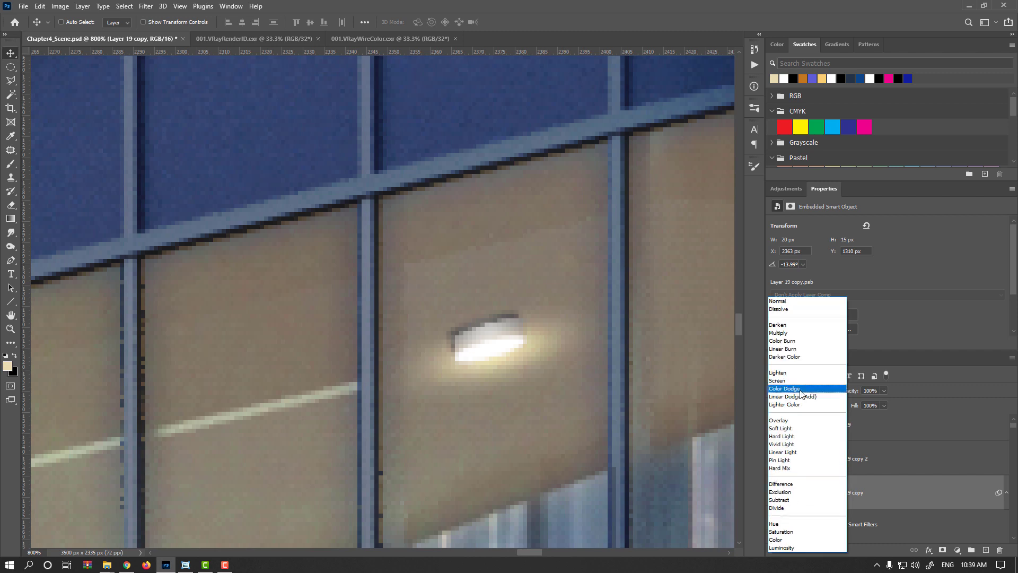
click(788, 333)
drag(875, 391, 858, 390)
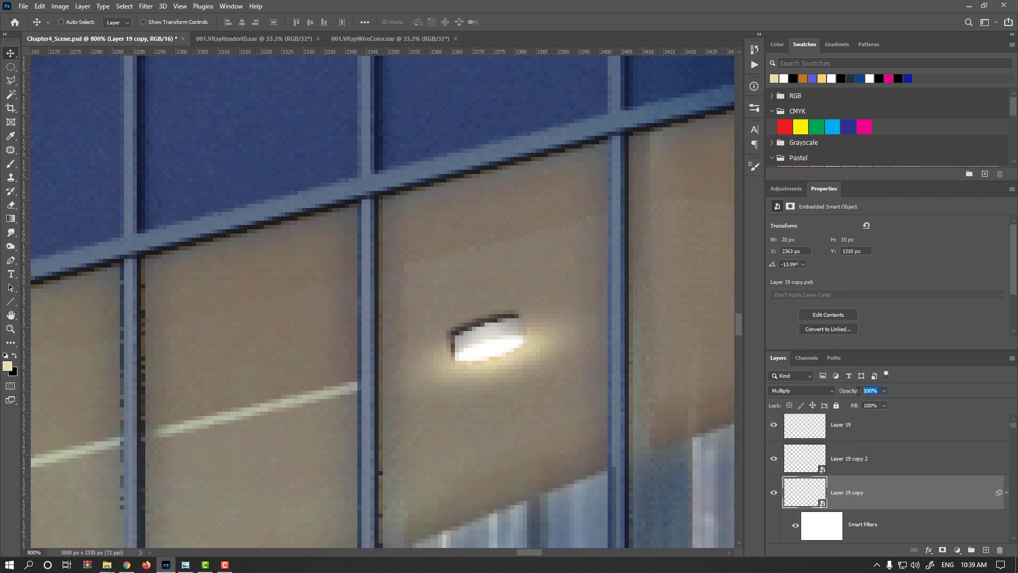
text(40)
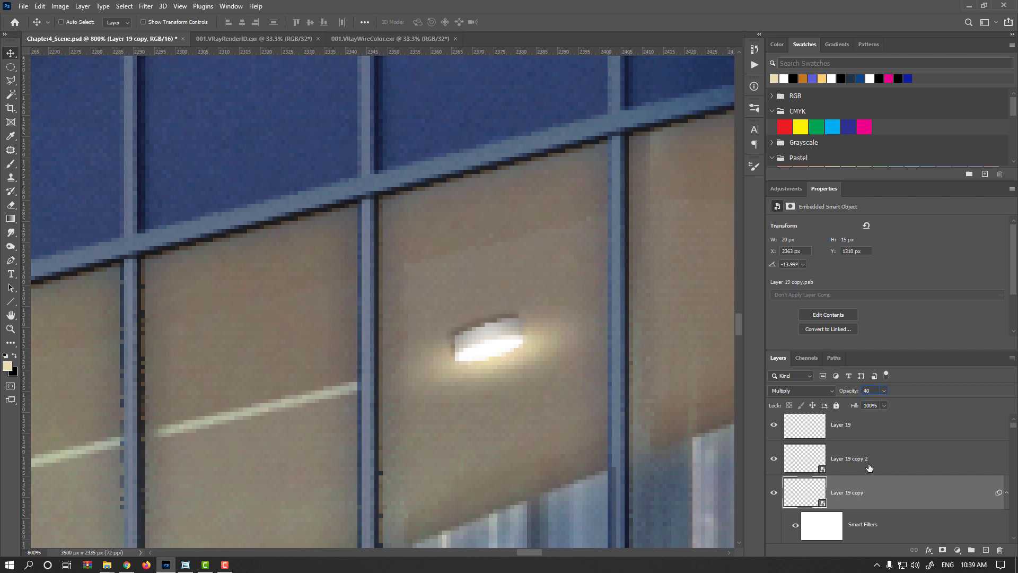
- Select the glow layer and both lamp copies and link them together
shift+click(870, 427)
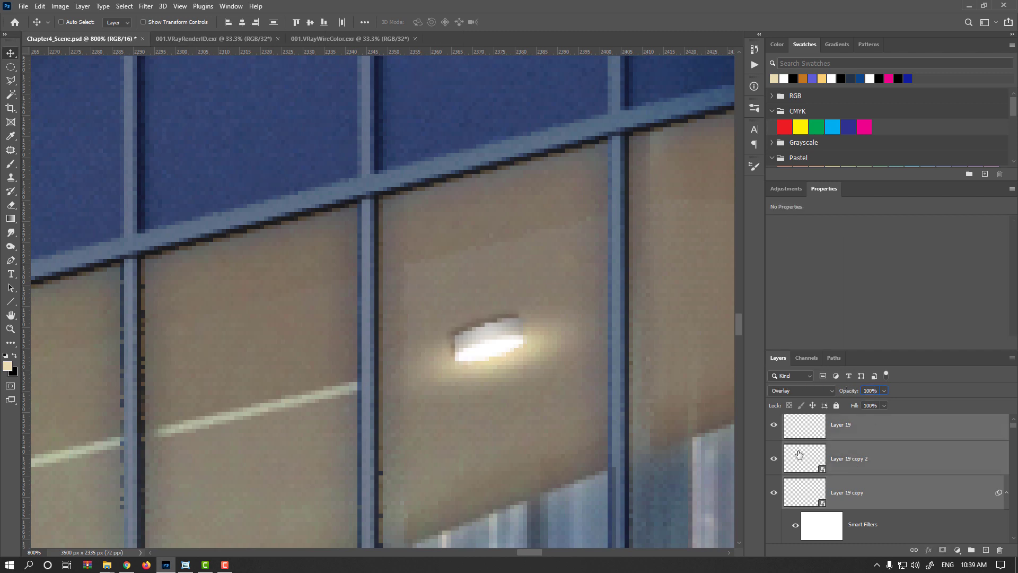
click(914, 550)
scroll(480, 358, down, 2)
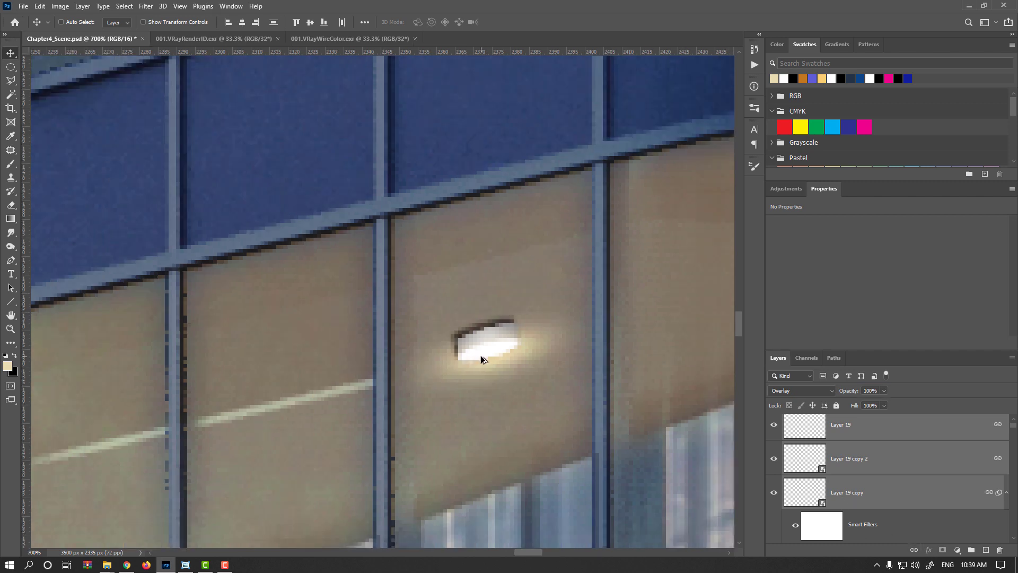
- Set the darkened lamp copy's opacity to 40%
click(808, 433)
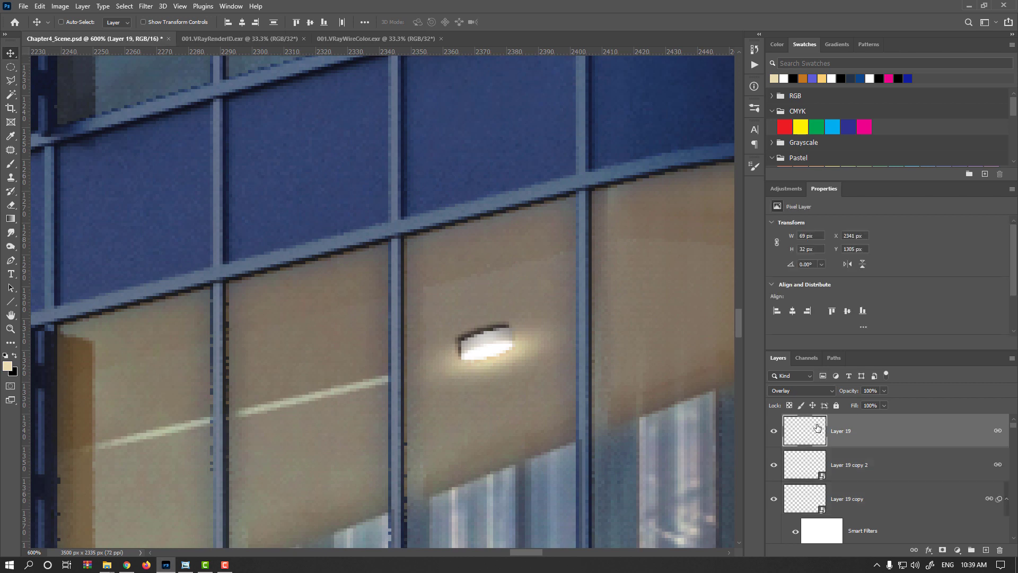
click(815, 500)
click(878, 392)
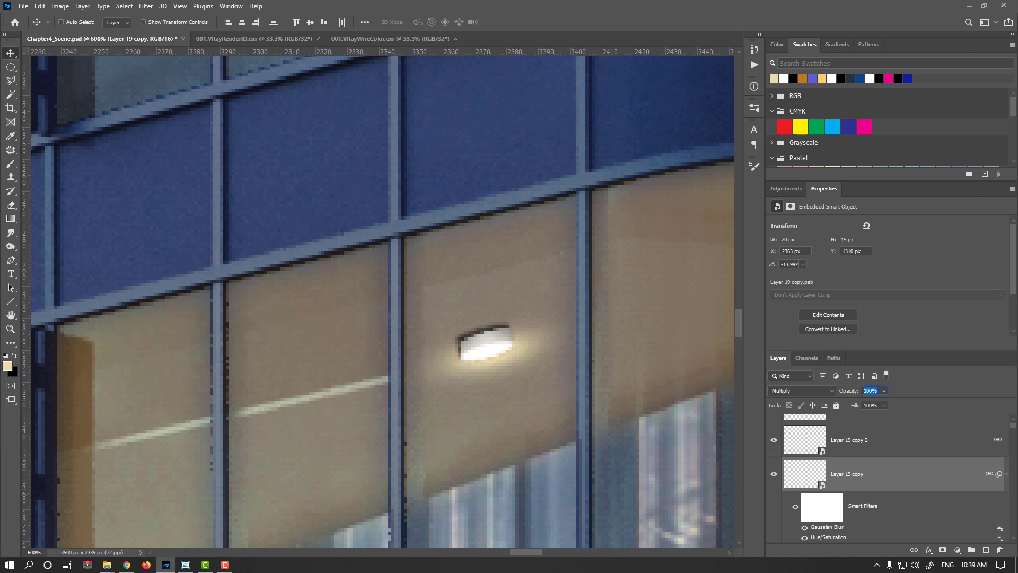
drag(843, 395, 789, 391)
click(869, 441)
key(alt+bracketleft)
key(alt+shift)
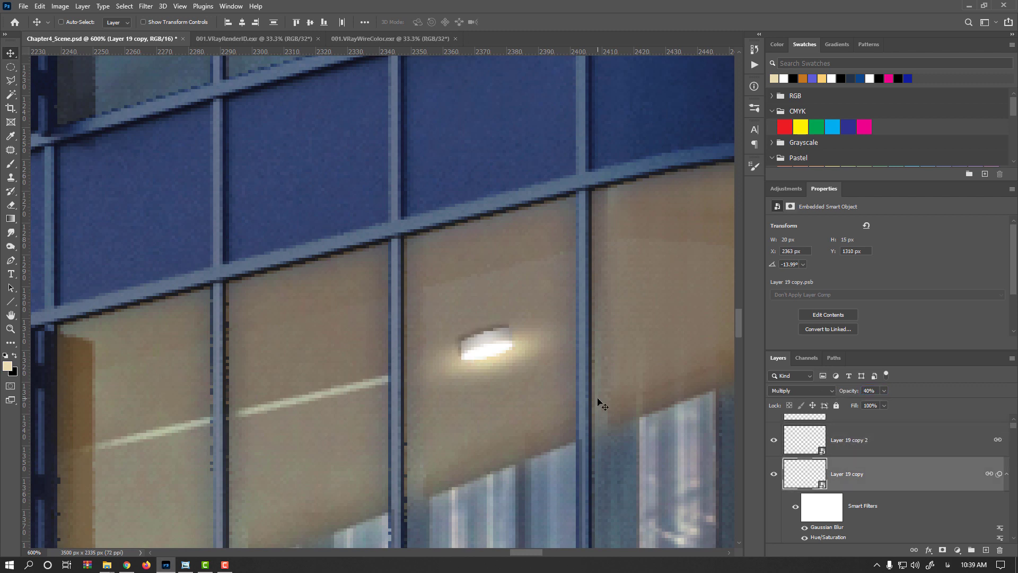
- Save the document
key(ctrl+0)
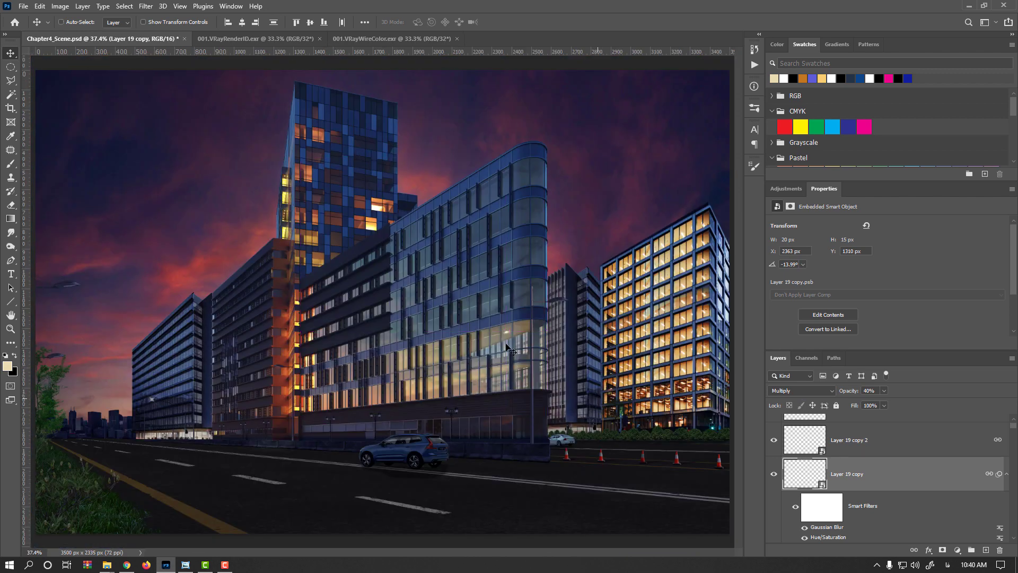
scroll(507, 346, up, 6)
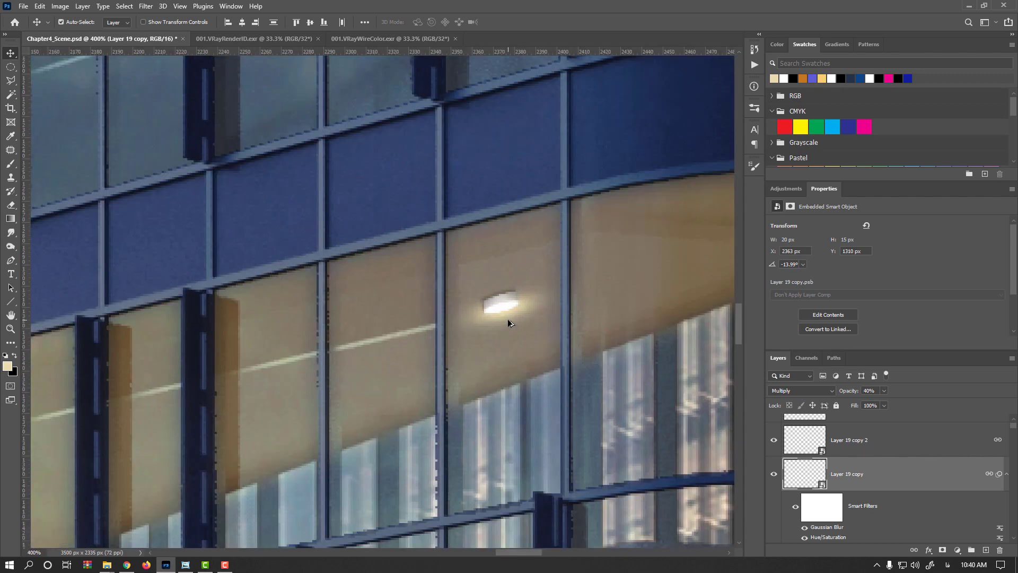
key(ctrl+s)
- Free-transform the linked lamp layers, widening them slightly and skewing the top edge to follow the ceiling's slope
scroll(501, 314, up, 1)
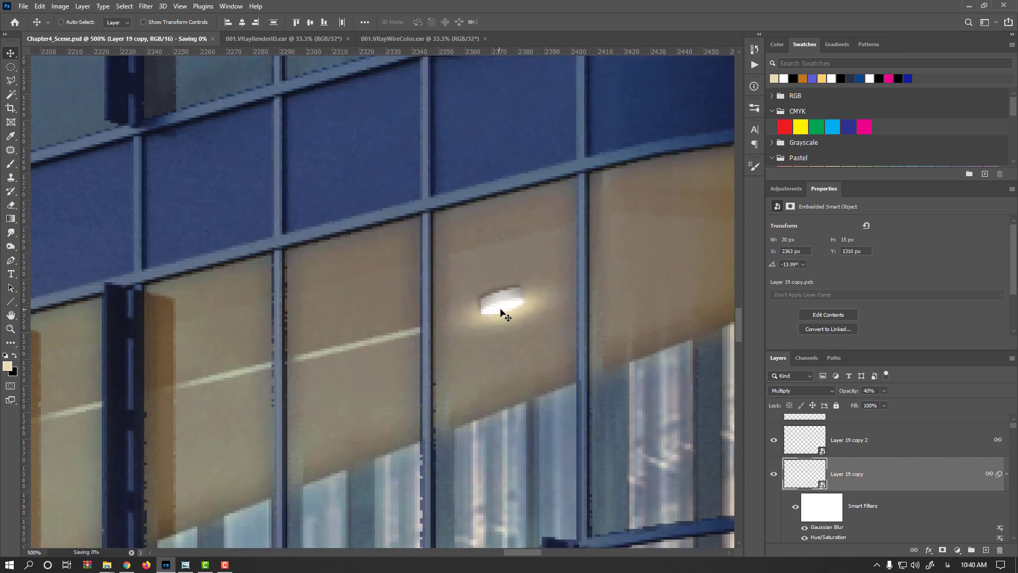
scroll(803, 435, up, 1)
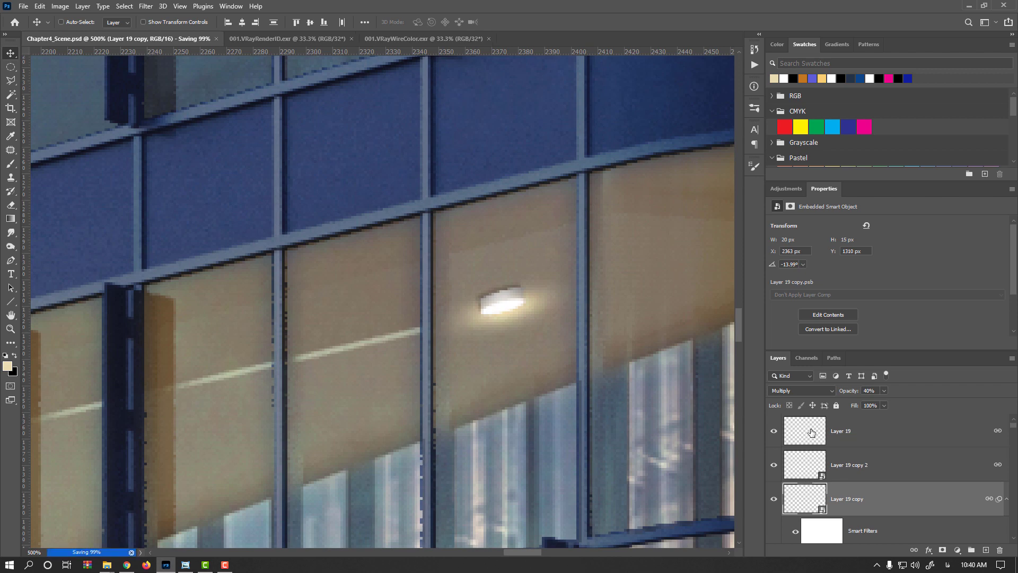
shift+click(808, 432)
key(ctrl+t)
key(Return)
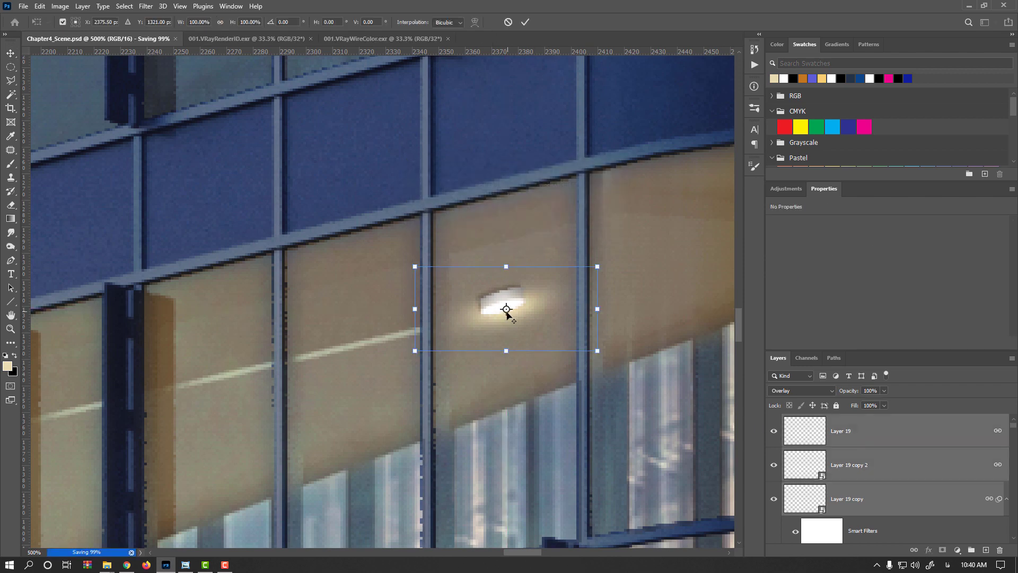
scroll(498, 318, up, 2)
drag(384, 368, 394, 367)
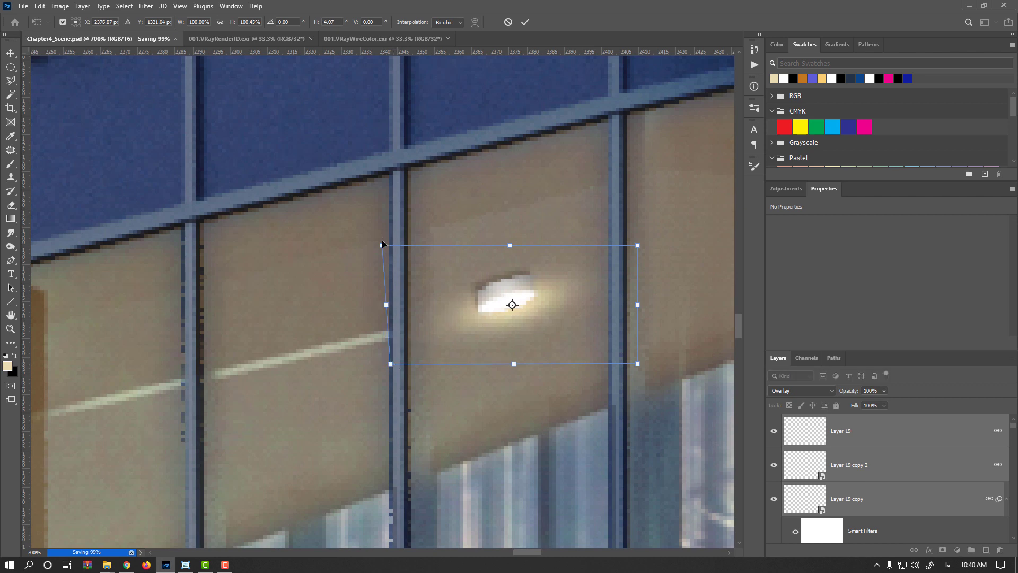
drag(383, 245, 363, 249)
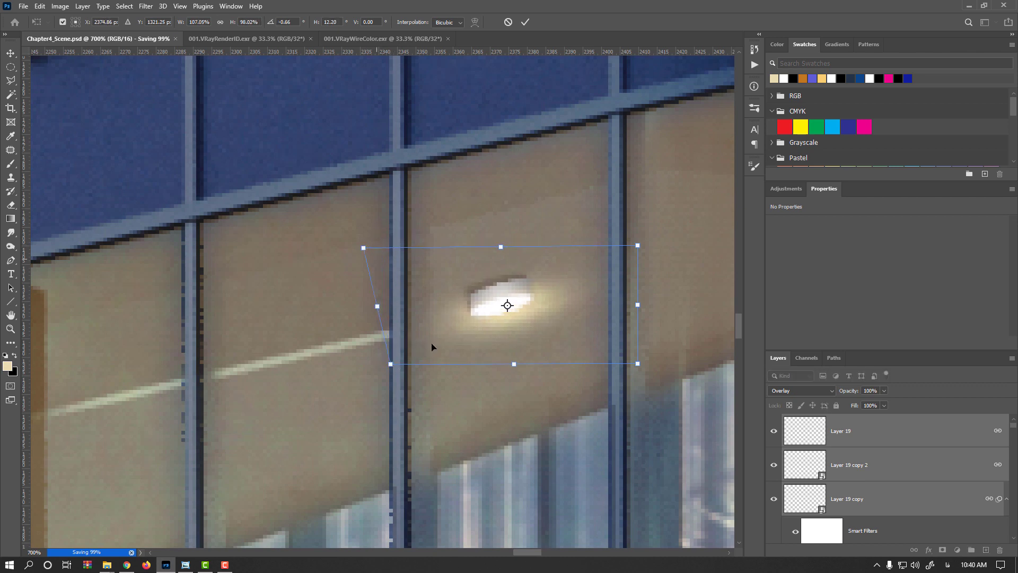
key(Return)
click(801, 463)
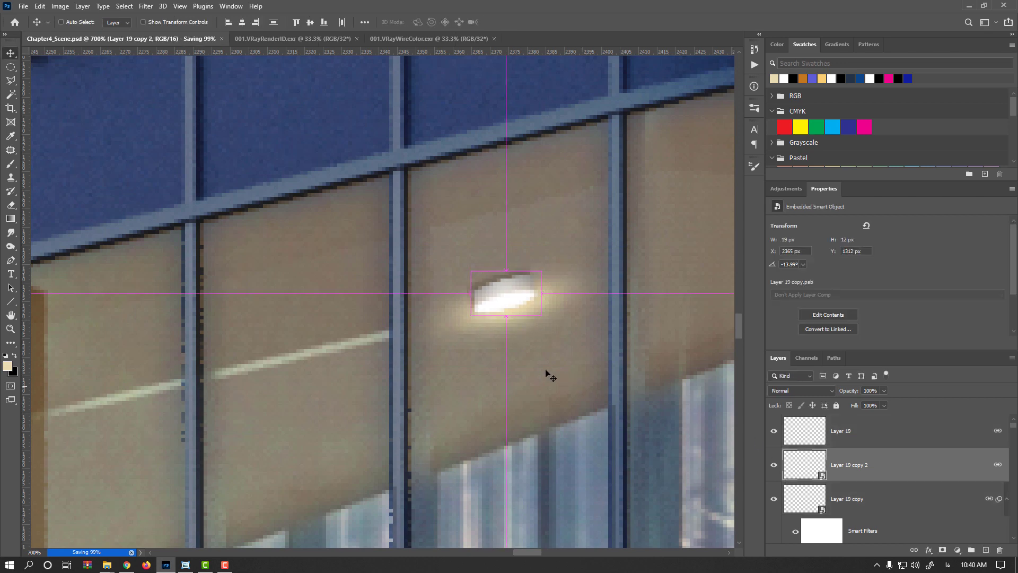
key(ctrl+t)
scroll(492, 317, up, 2)
key(Escape)
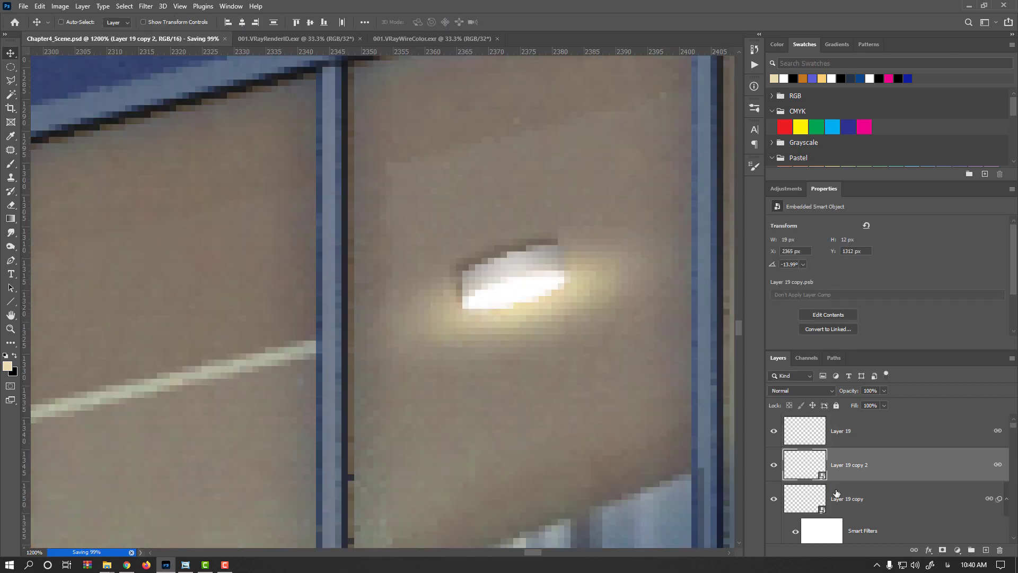
- Unlink the three lamp layers and distort the bright lamp copy's lower corner to fit the ceiling angle
shift+click(867, 439)
shift+click(875, 493)
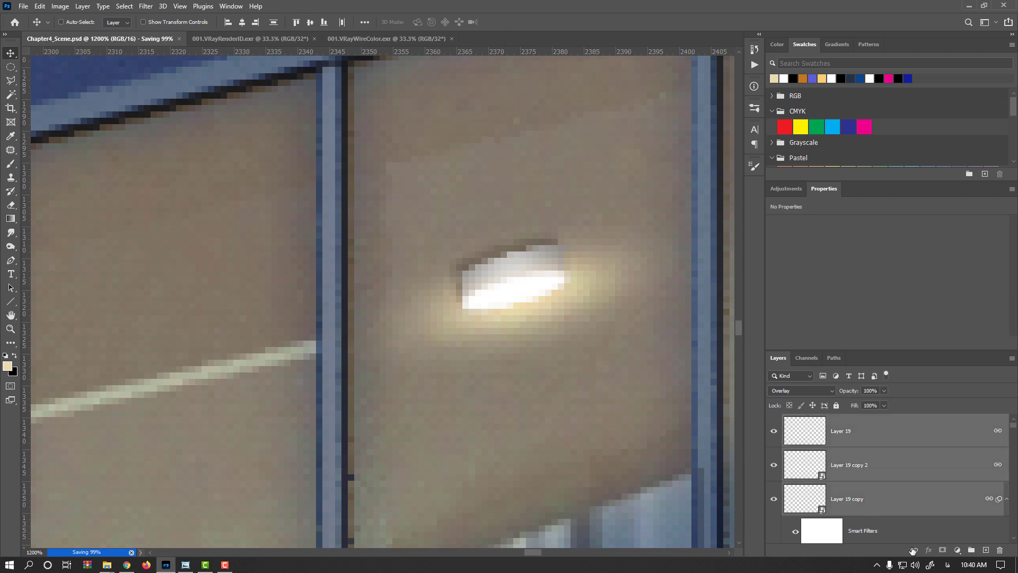
click(816, 468)
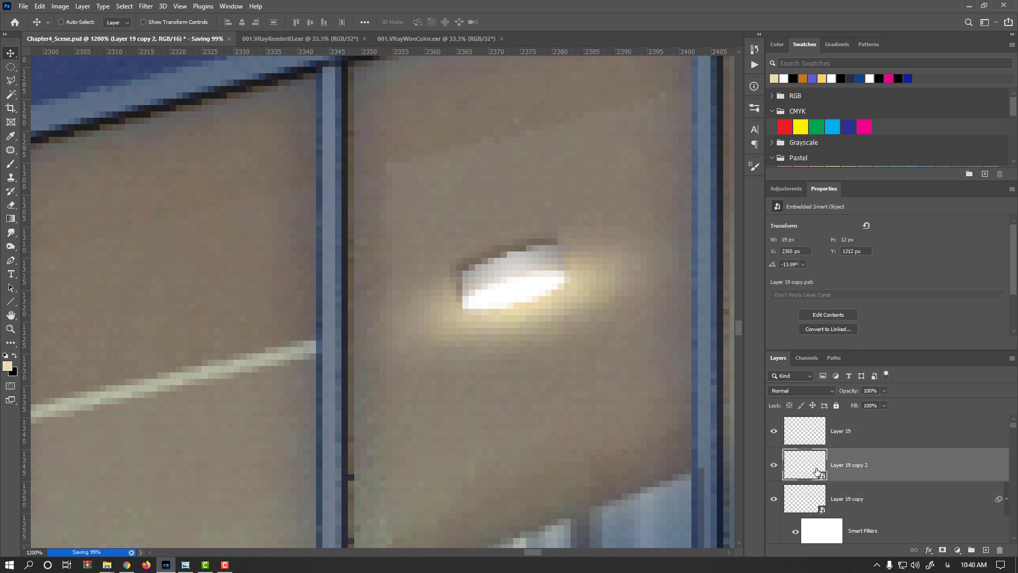
key(ctrl+t)
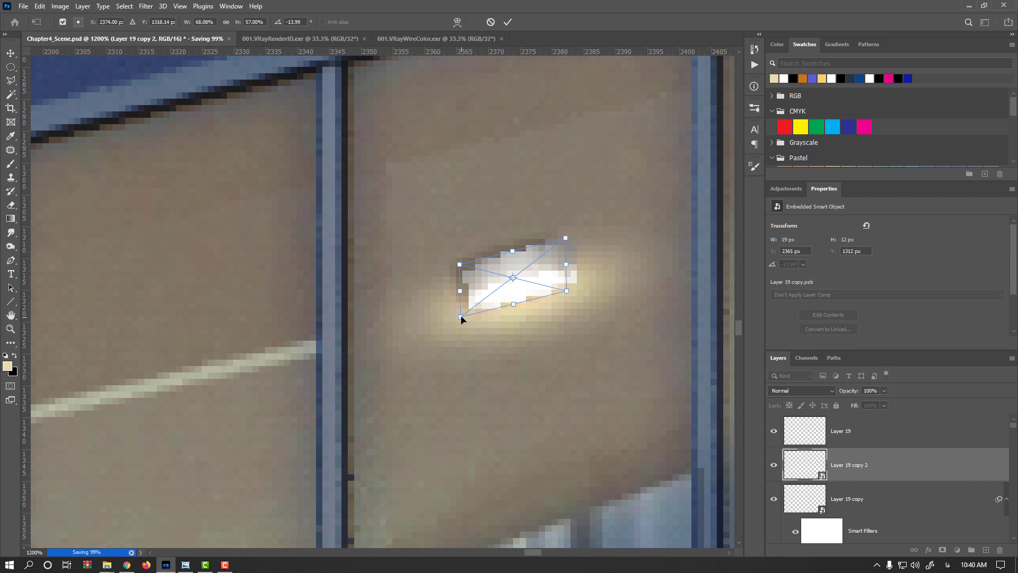
drag(461, 317, 466, 329)
- Relink the glow layer and both lamp copies together
click(867, 435)
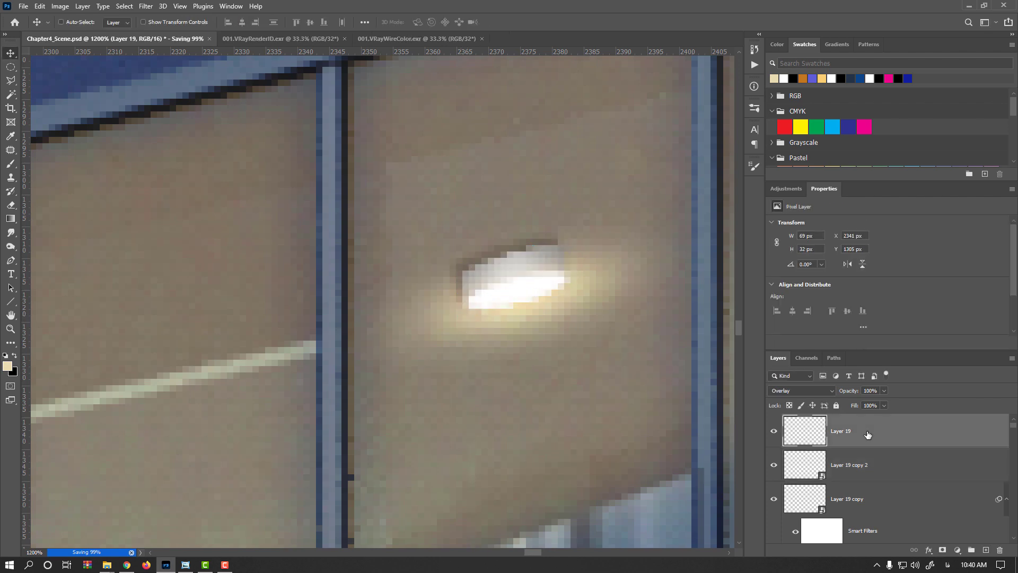
shift+click(879, 496)
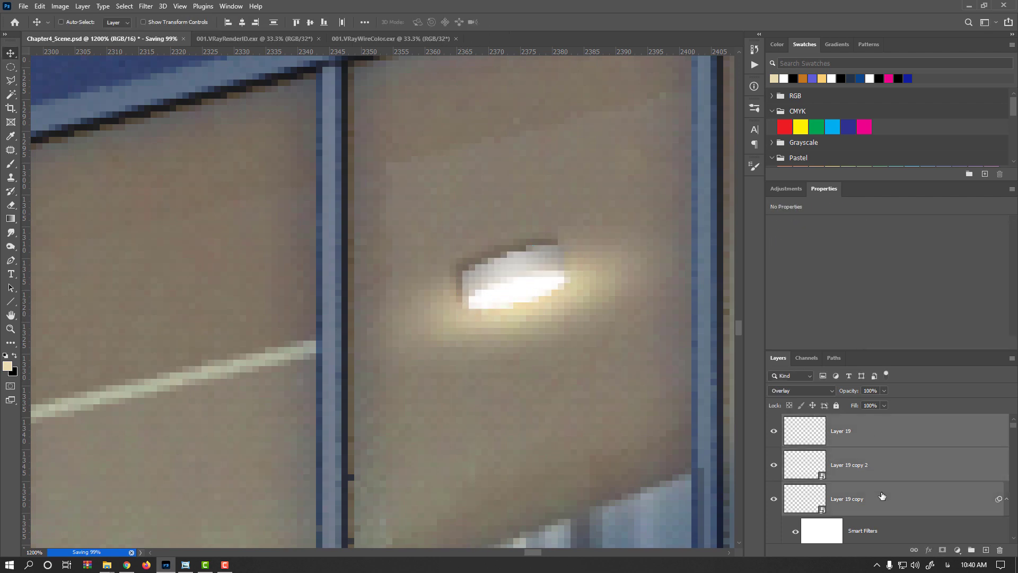
click(913, 550)
- Nudge the lamp set down and duplicate it into the neighbouring window to the right, positioning it under the ceiling
scroll(491, 373, down, 6)
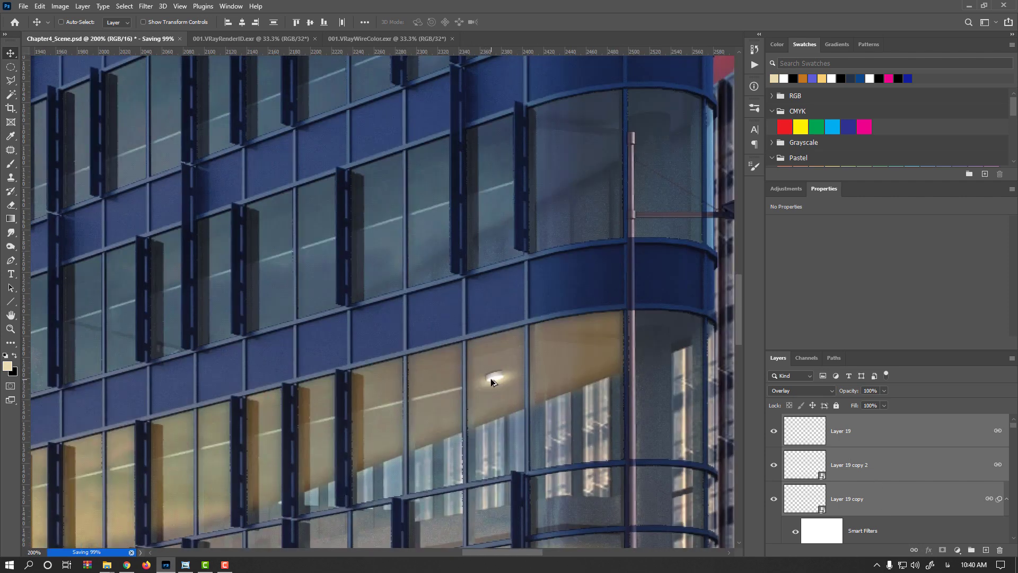
scroll(491, 377, up, 1)
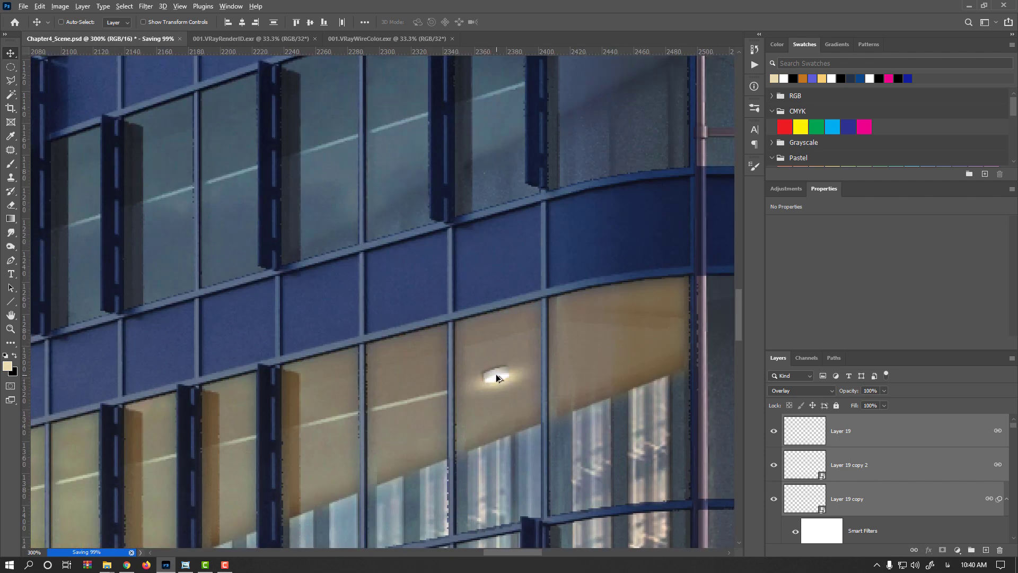
drag(496, 376, 496, 387)
key(alt)
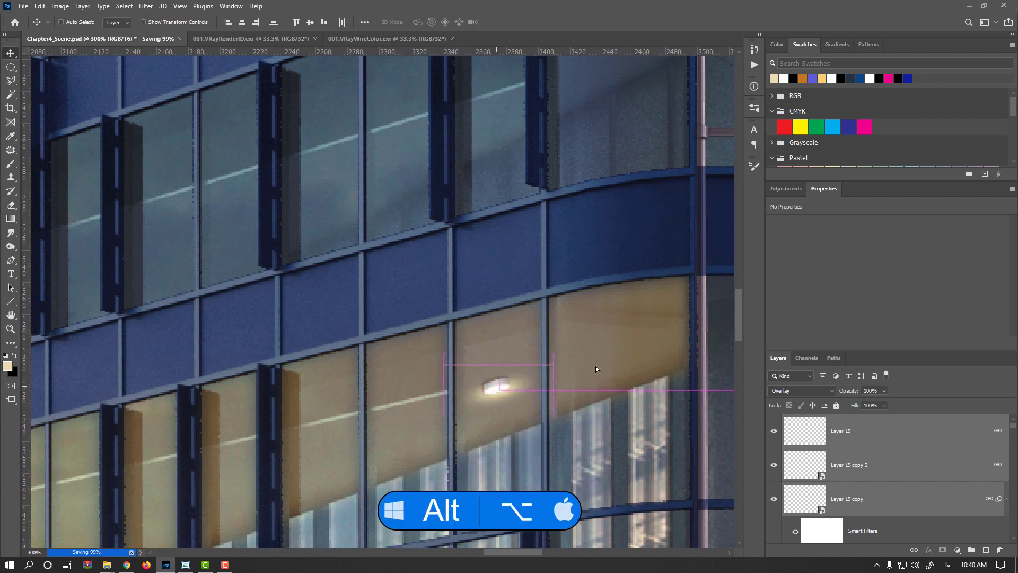
drag(599, 365, 602, 364)
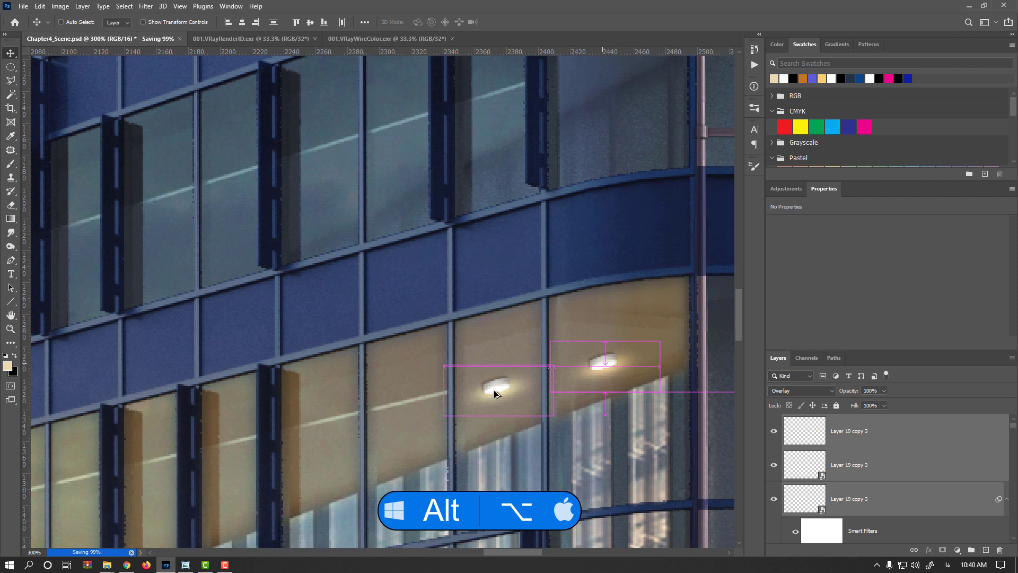
drag(492, 404, 541, 365)
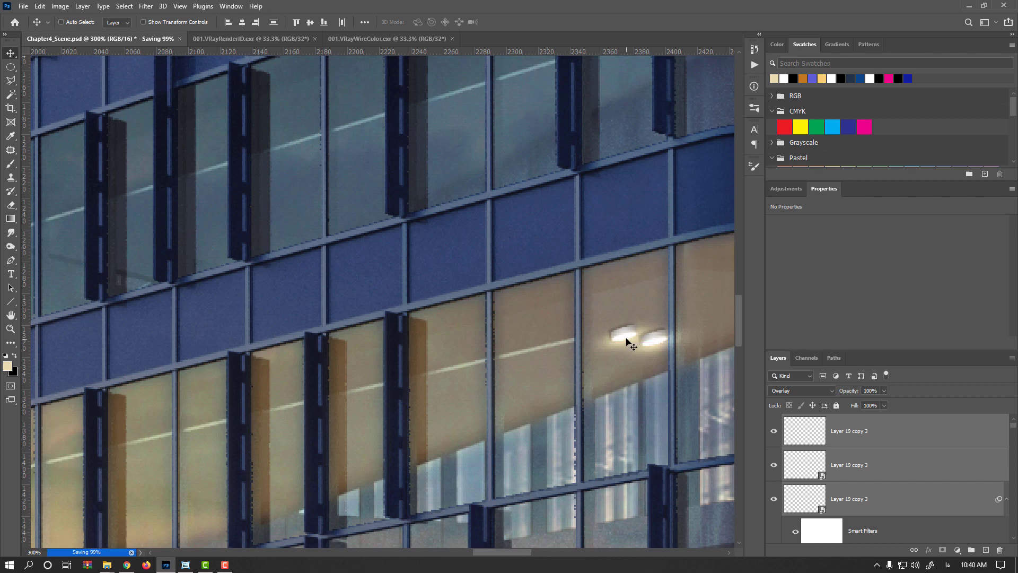
key(ctrl+z)
drag(597, 363, 538, 377)
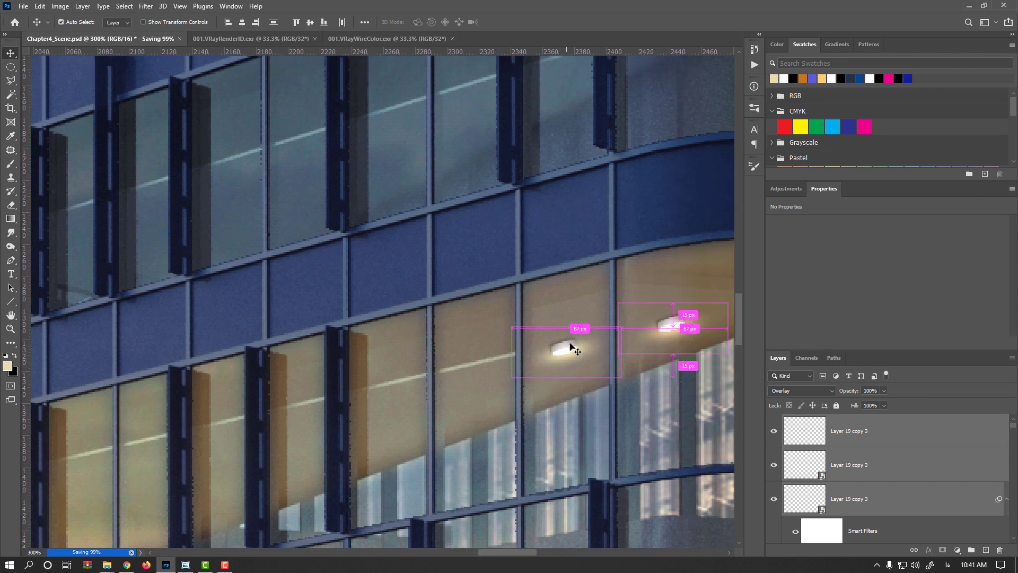
drag(570, 347, 481, 402)
- Duplicate the lamp set into several more windows along the lit floor
key(alt)
drag(407, 366, 401, 363)
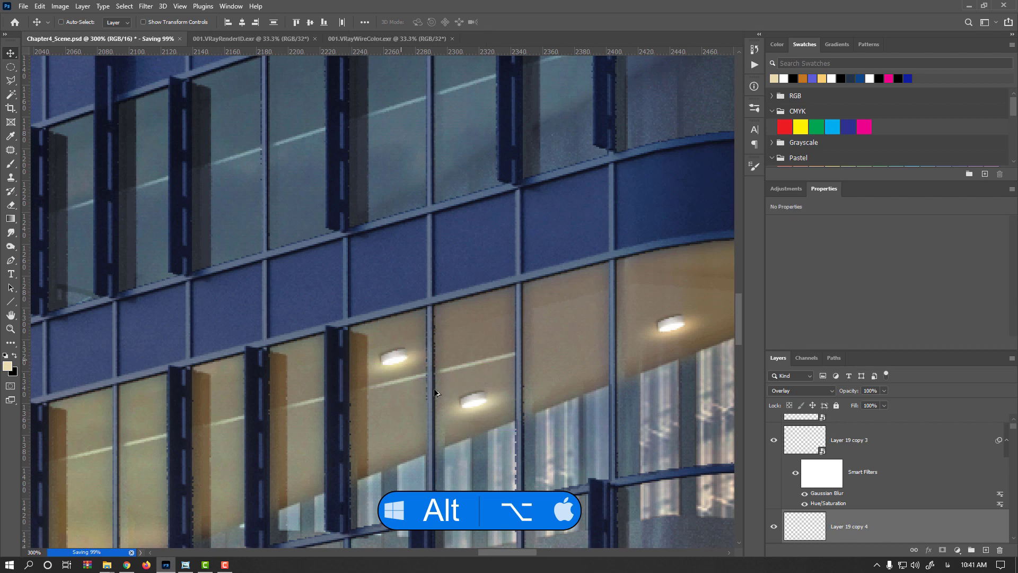
drag(590, 346, 623, 319)
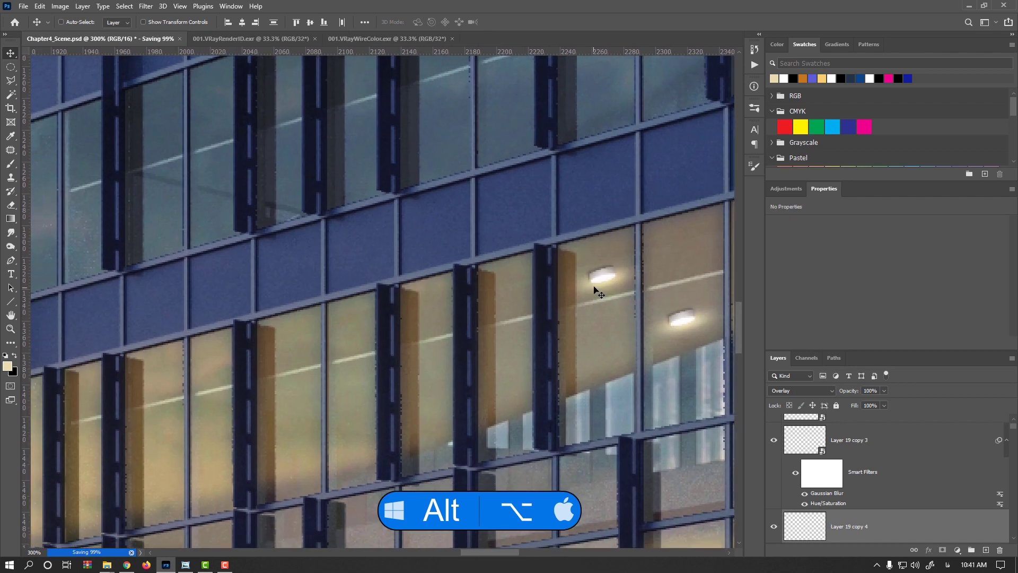
drag(515, 378, 165, 425)
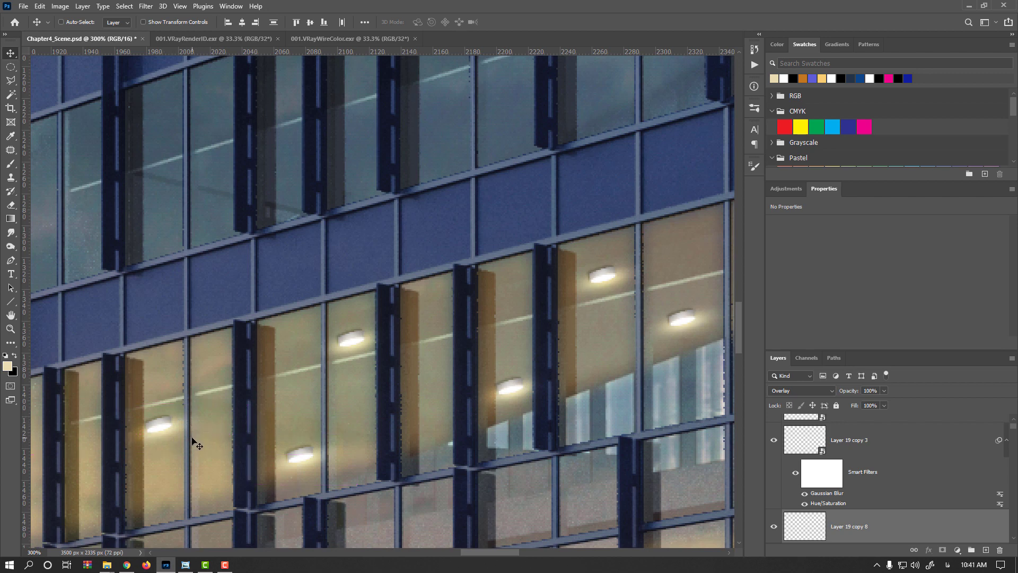
drag(193, 443, 339, 353)
- Scale the lamp set in the left window down proportionally to about 90%
scroll(326, 333, up, 3)
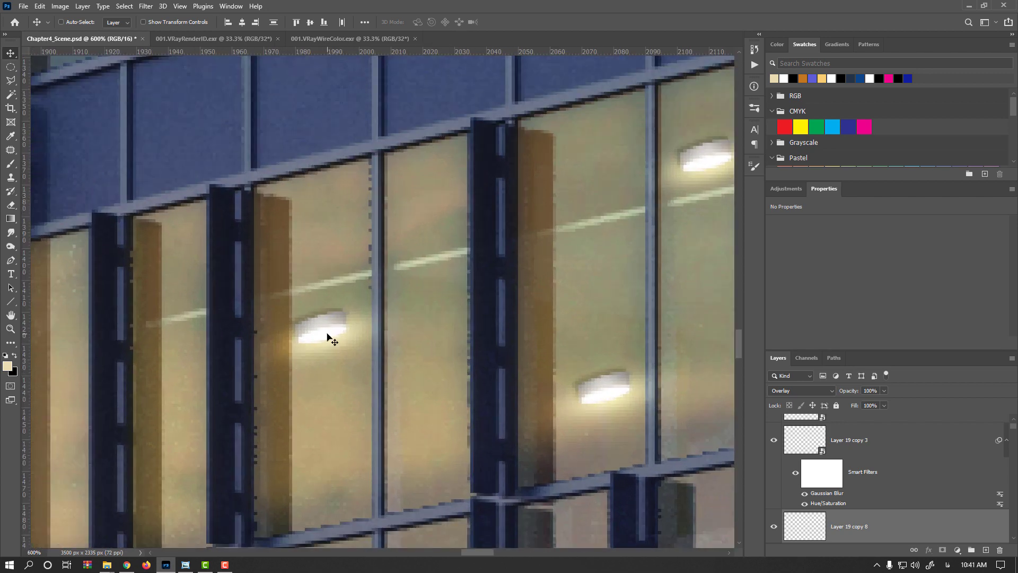
key(ctrl+t)
key(Return)
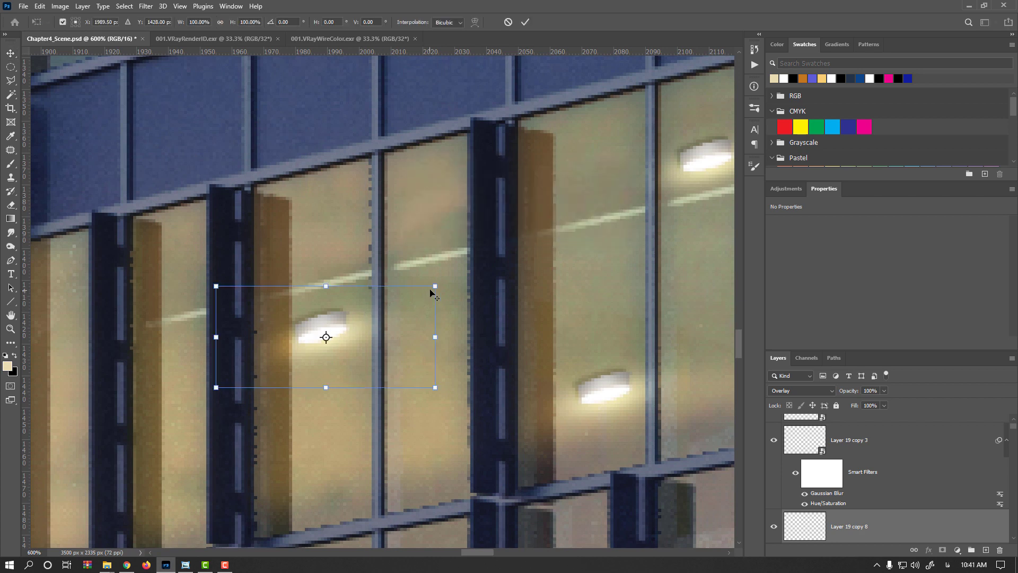
drag(431, 287, 423, 290)
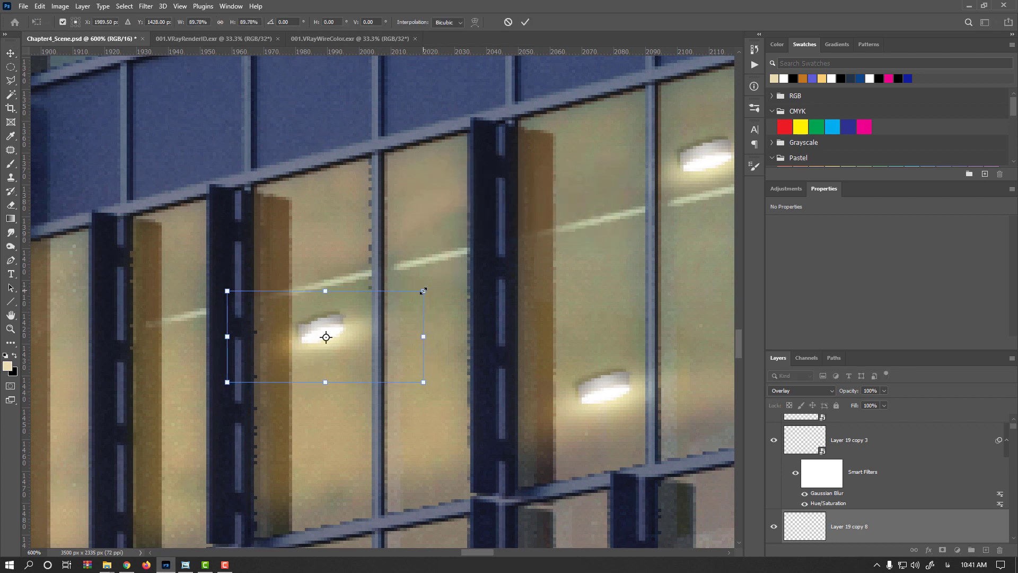
key(Return)
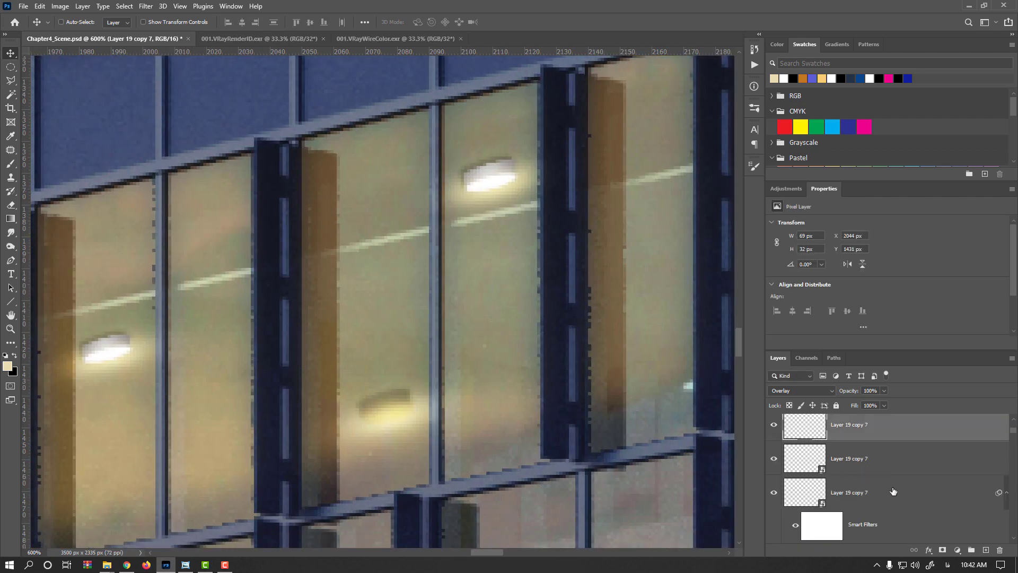
- Free-transform the lower lamp copy and its glow layers, adjusting its size slightly
shift+click(894, 491)
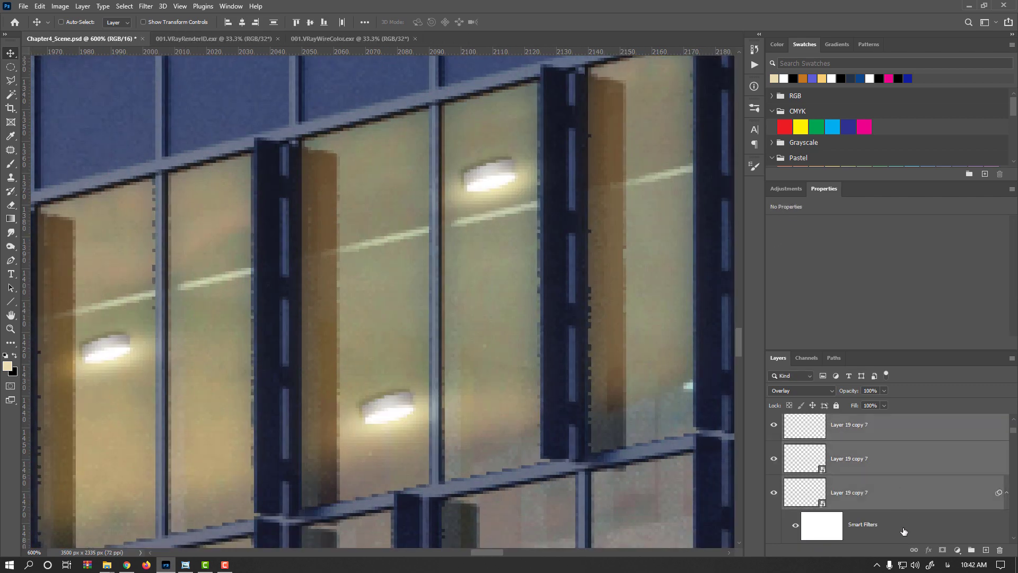
key(ctrl+t)
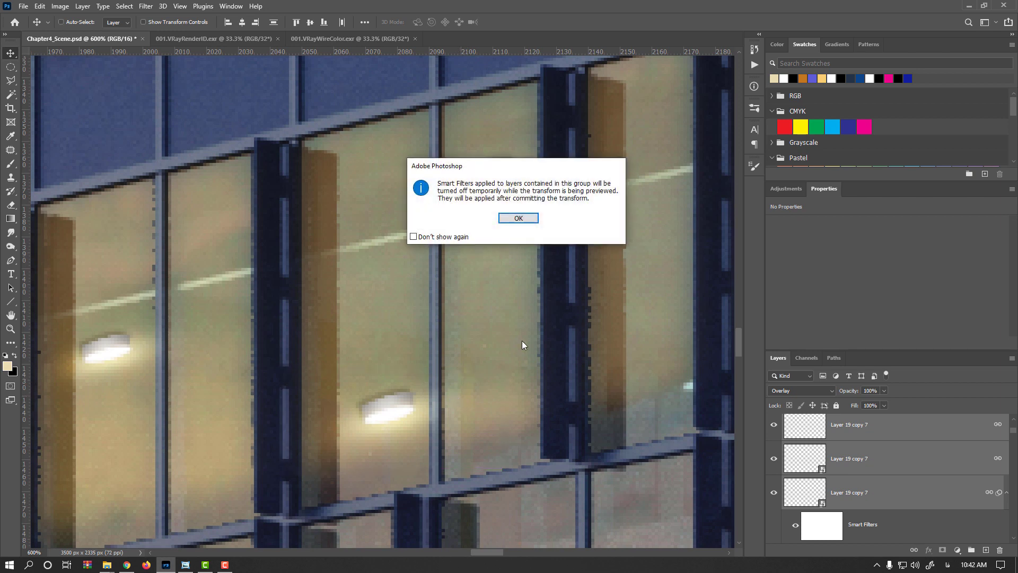
key(Return)
mouse_move(500, 366)
mouse_down()
mouse_move(476, 366)
mouse_move(485, 364)
mouse_up()
key(Return)
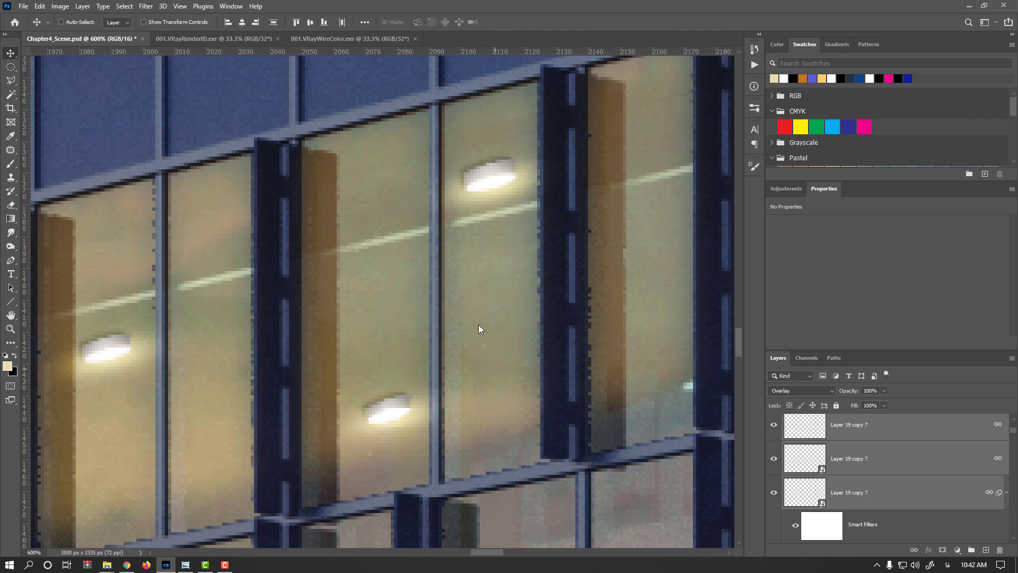
- Select the lamp in the lower-right window and link its three layers together
drag(491, 158, 427, 216)
drag(530, 290, 278, 327)
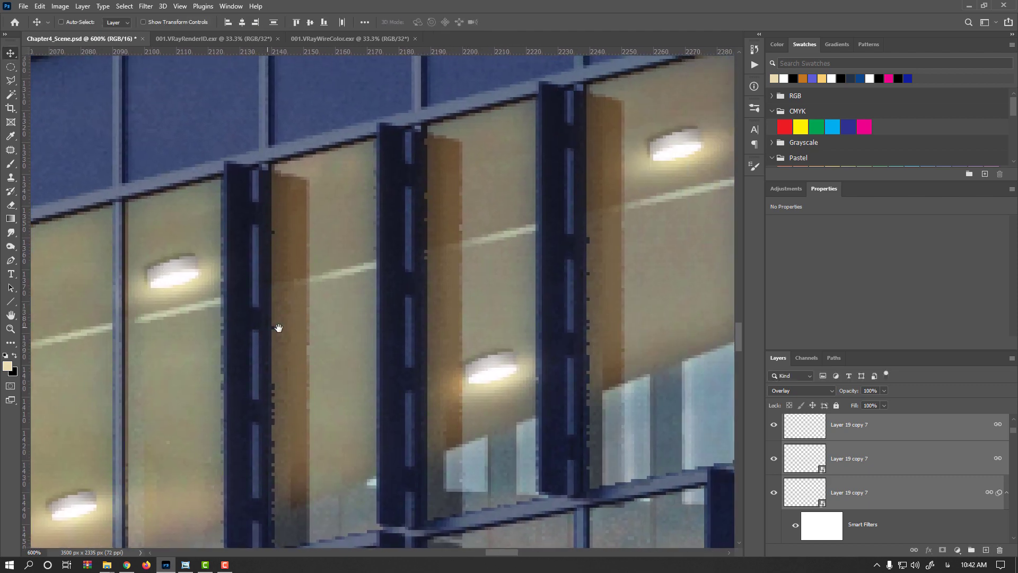
ctrl+click(498, 377)
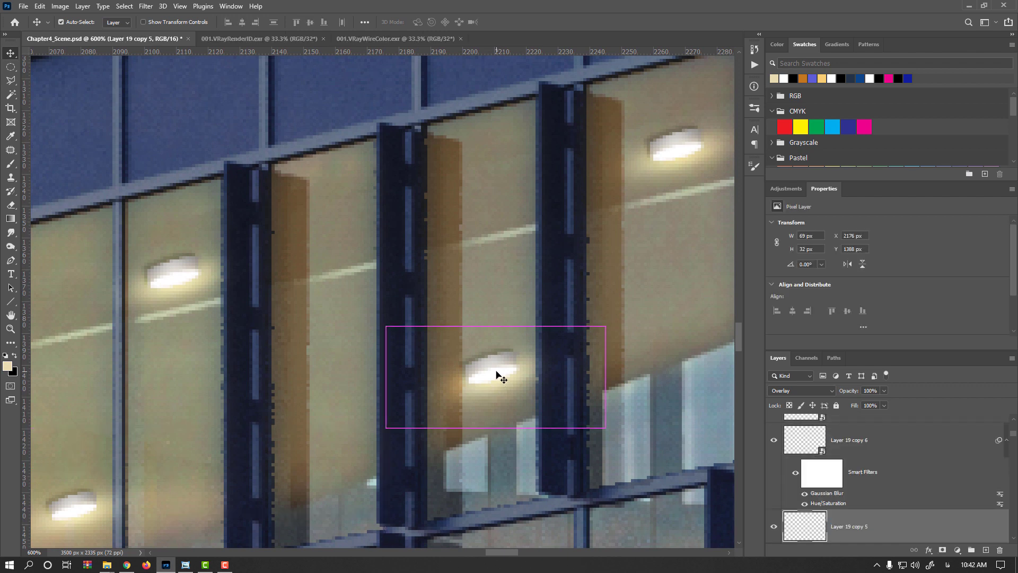
shift+click(881, 525)
click(914, 550)
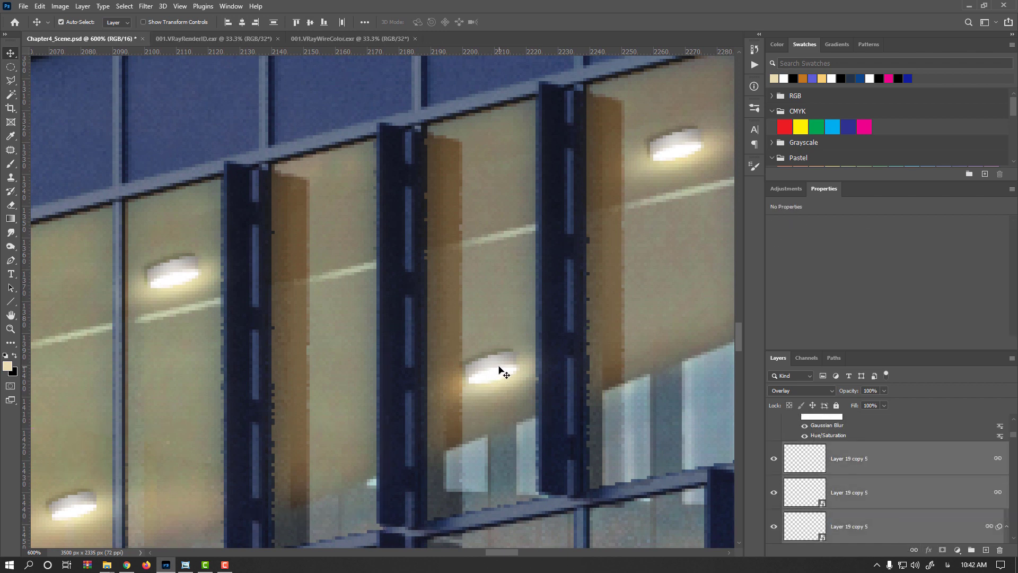
- Scale that lamp set down proportionally to about 95%
key(ctrl+t)
key(Return)
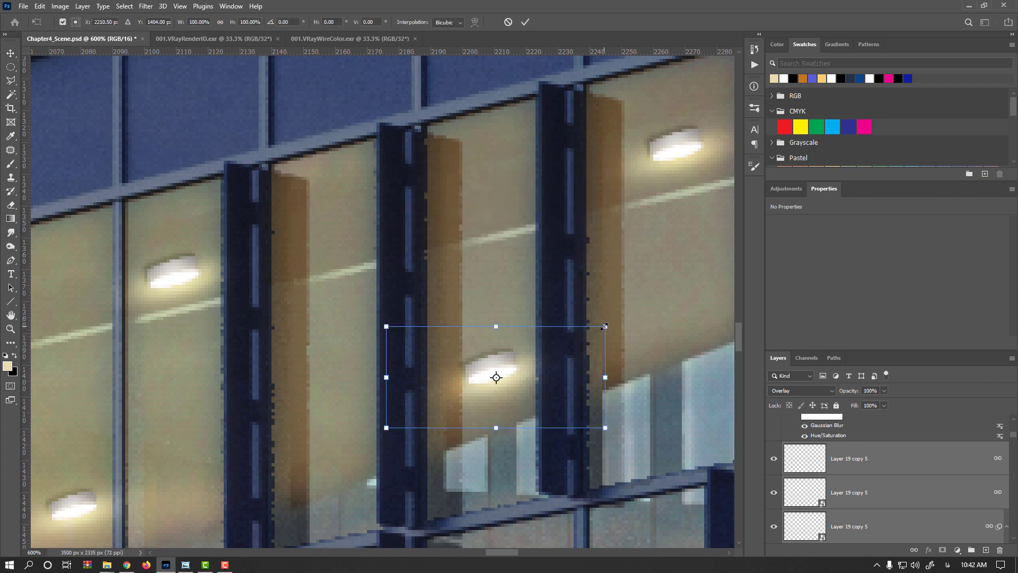
drag(604, 326, 594, 324)
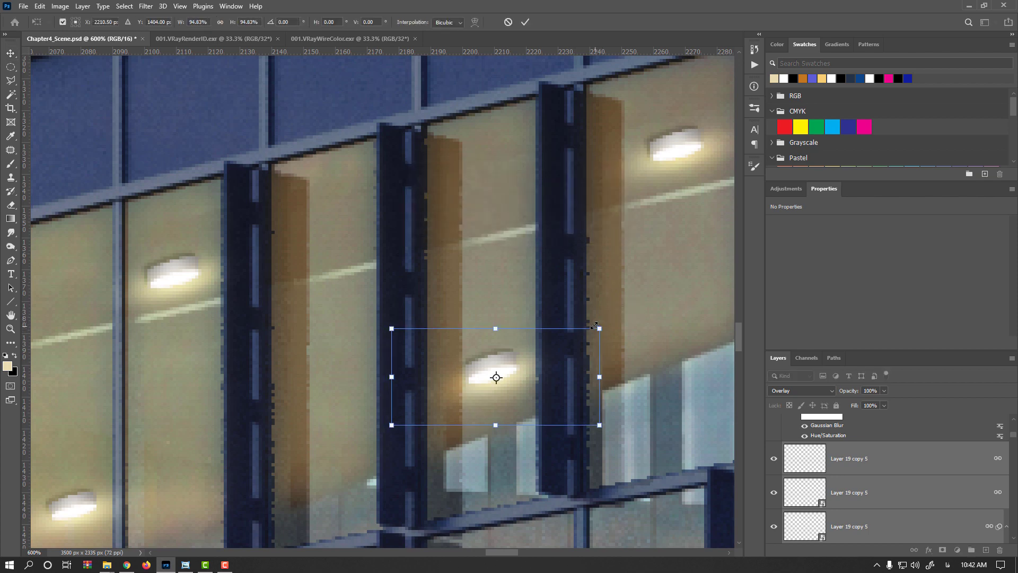
key(Return)
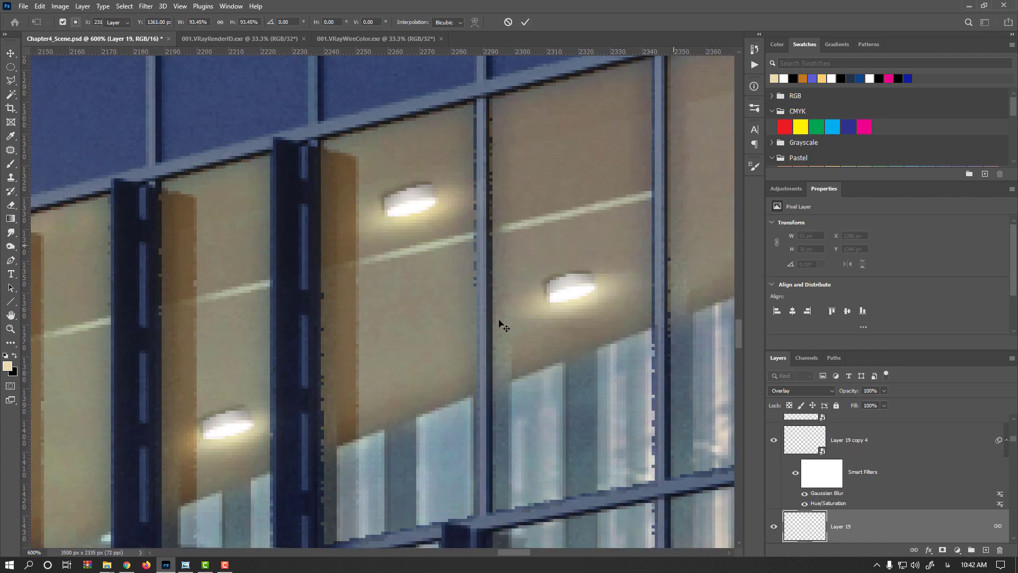
scroll(498, 317, down, 3)
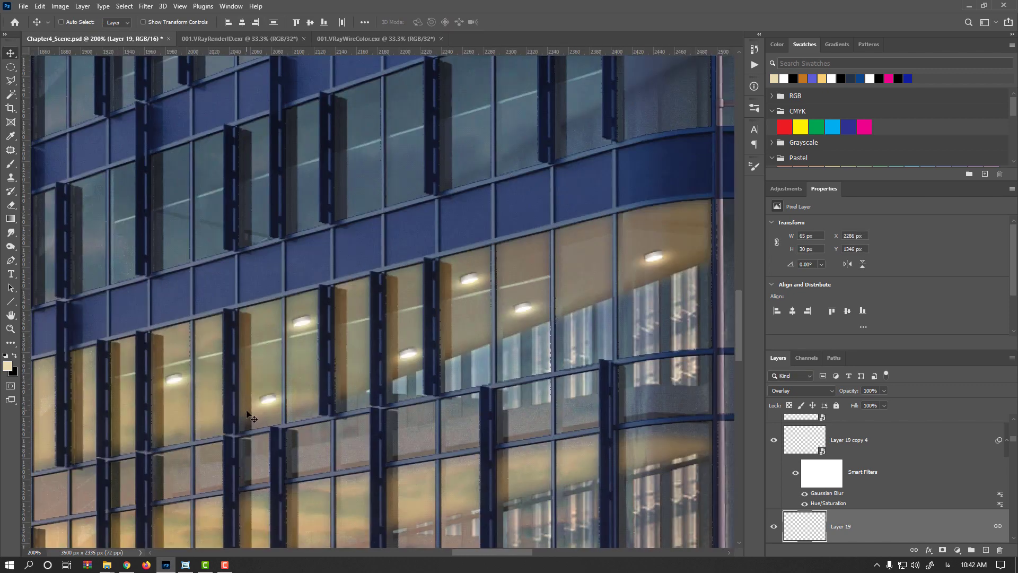
drag(246, 410, 323, 370)
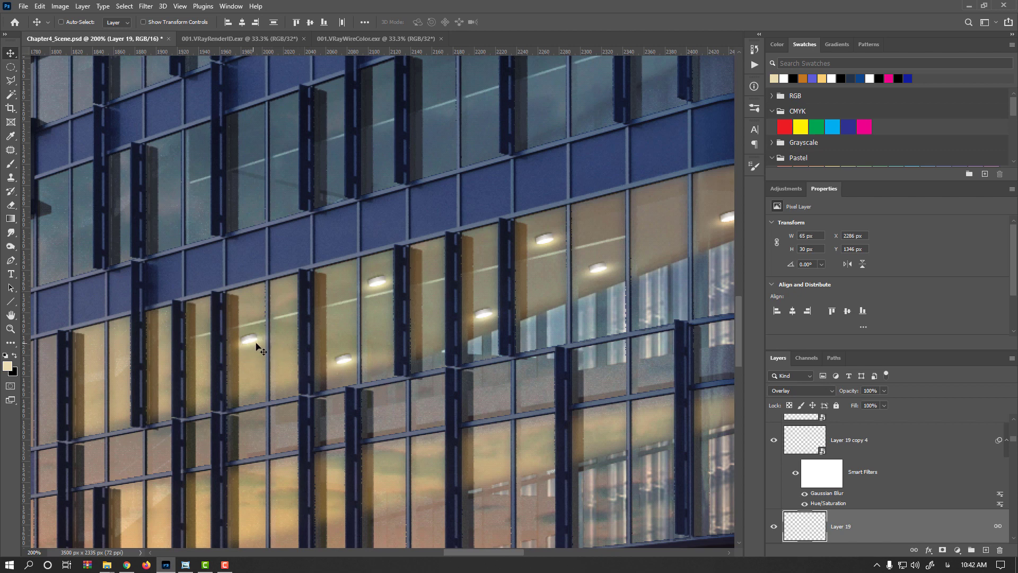
- Select all the painted lamp and glow layers and group them together
scroll(871, 509, down, 3)
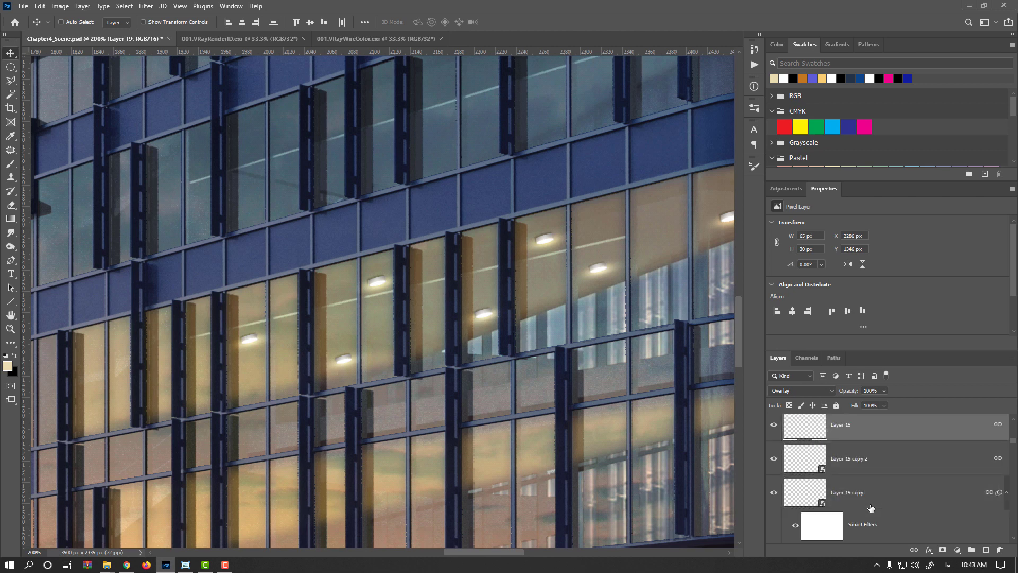
click(871, 503)
scroll(871, 485, up, 5)
scroll(872, 476, down, 4)
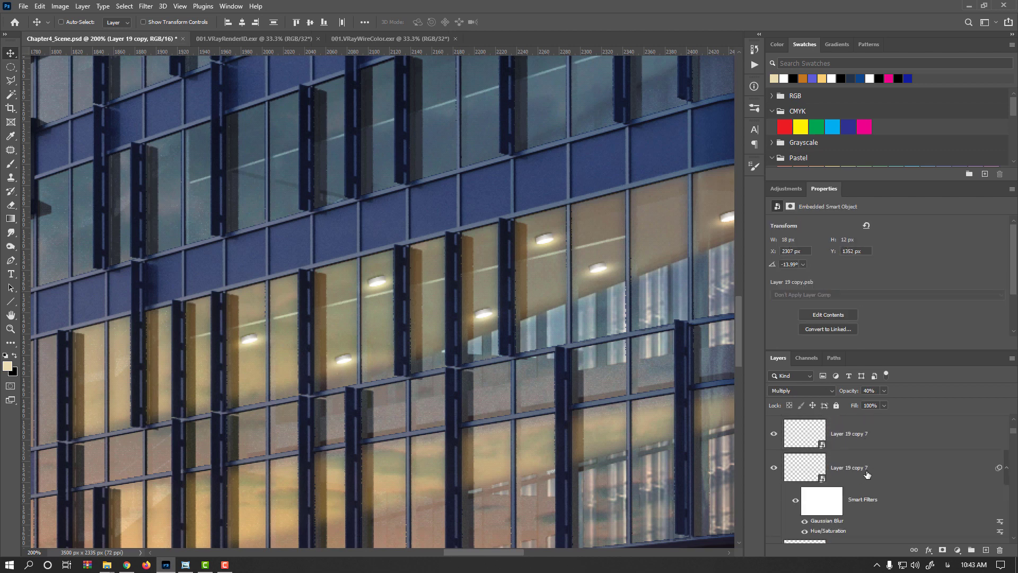
shift+click(875, 438)
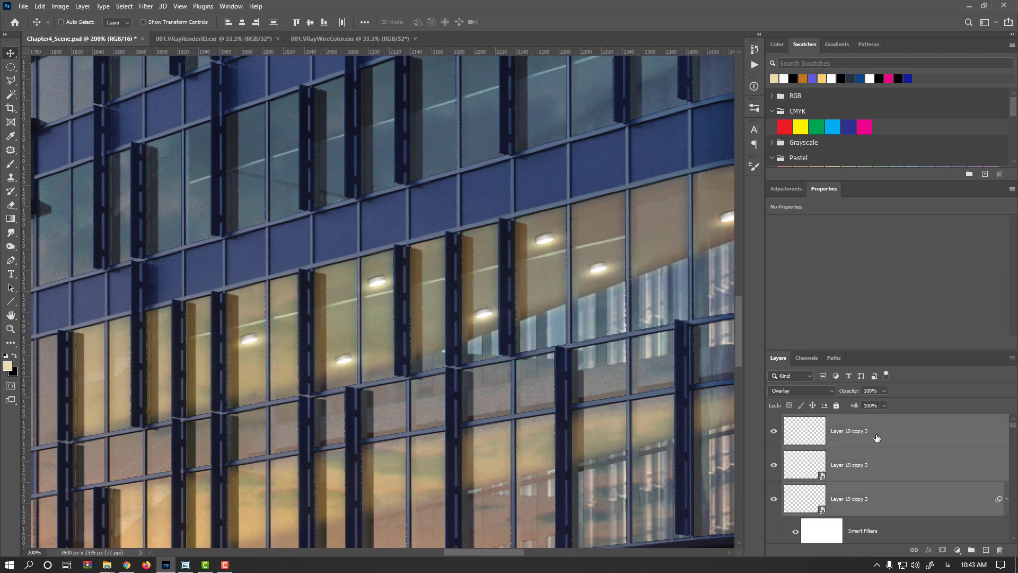
key(ctrl+g)
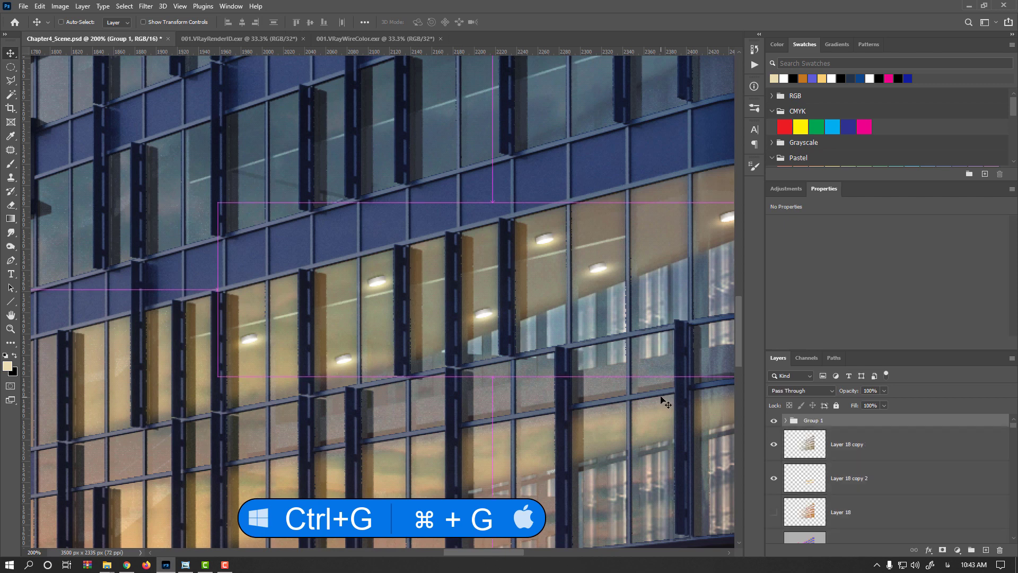
- Toggle the new group's visibility to compare the facade with and without the lamps
drag(628, 375, 470, 397)
click(772, 421)
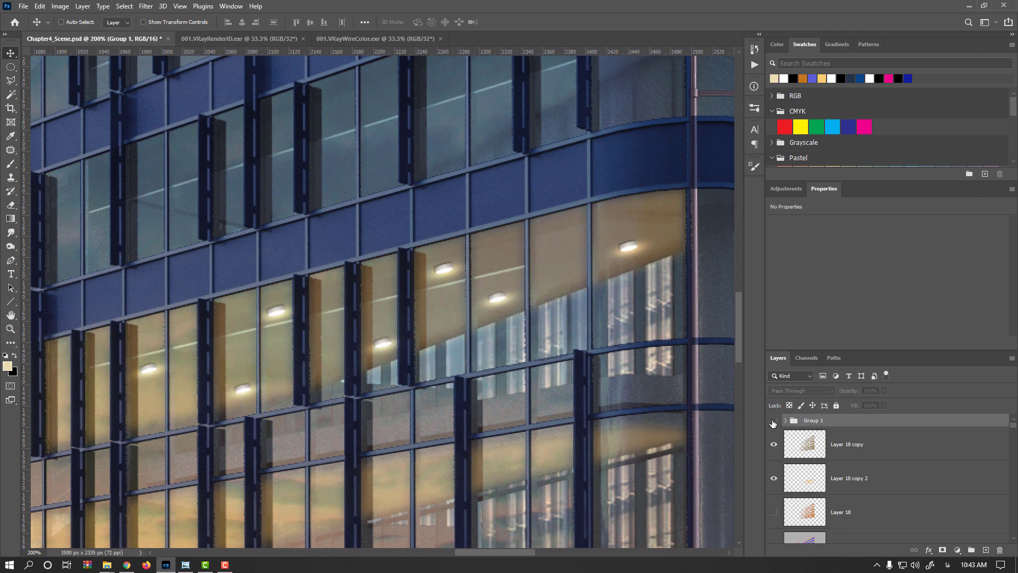
click(773, 421)
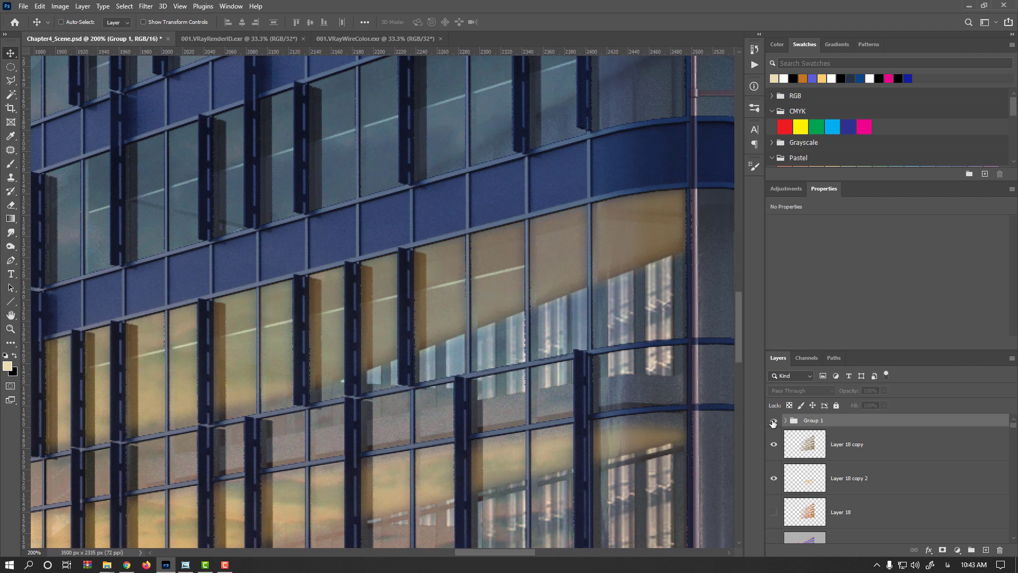
- Rename the group as Ceiling_Light
double_click(813, 420)
text(Ce)
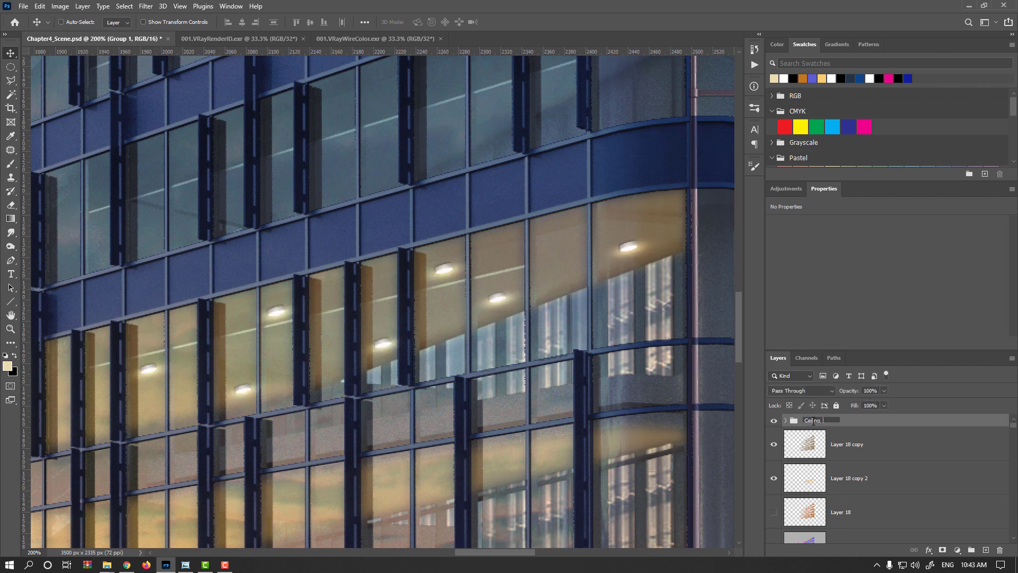
text(iling_Light)
key(Return)
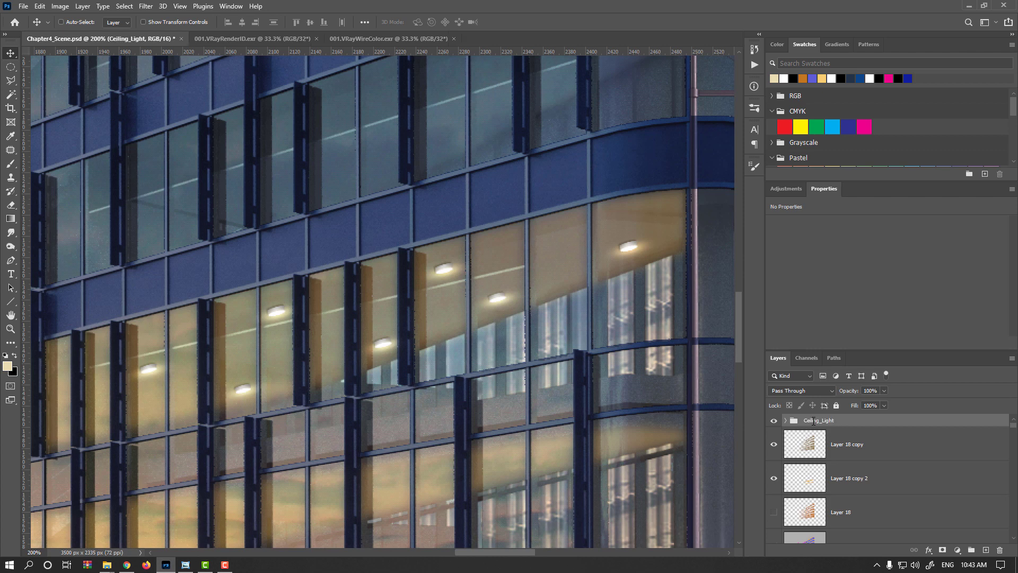
- Add a layer mask to the Ceiling_Light group and pick the basic black-to-white gradient
click(941, 551)
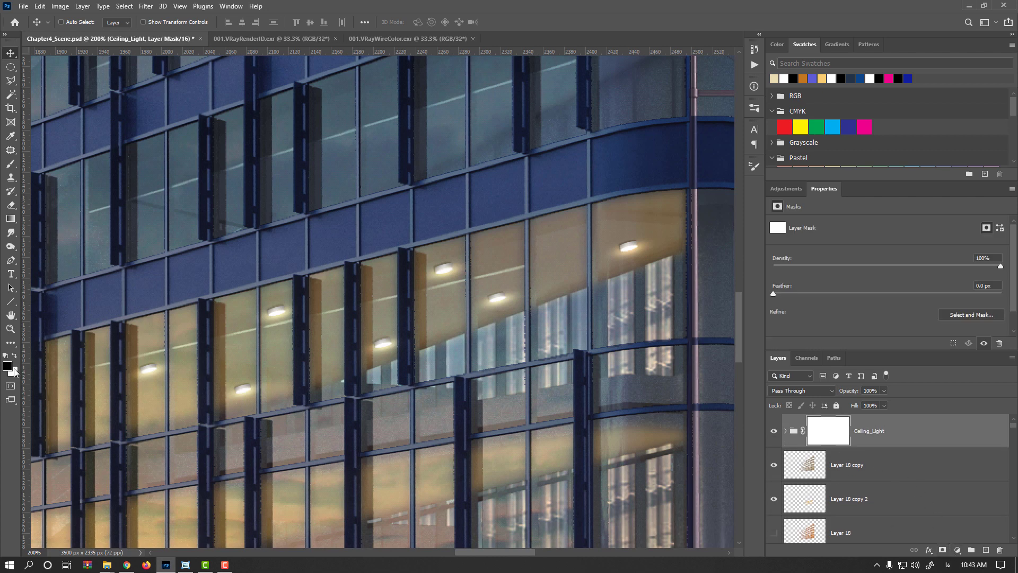
click(11, 218)
click(100, 22)
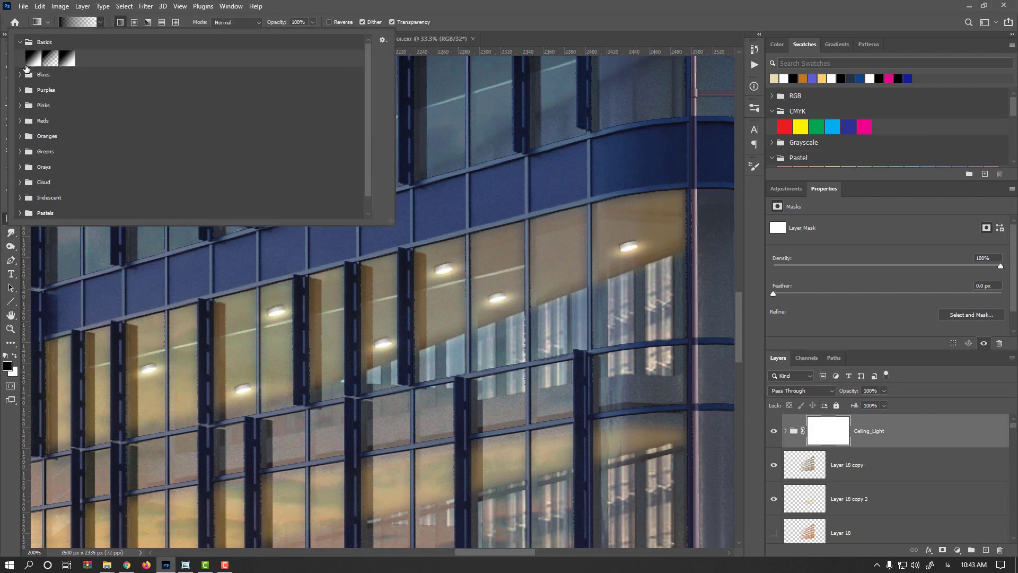
click(32, 59)
click(488, 7)
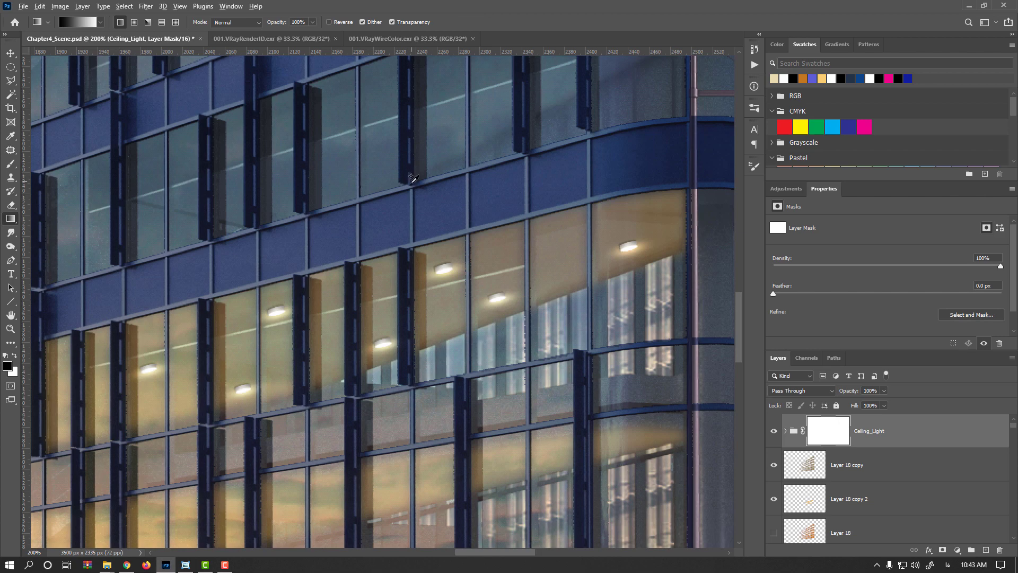
- Set the gradient opacity to 30% and draw a diagonal gradient across the mask from the right side toward the left
scroll(413, 179, down, 1)
drag(384, 265, 508, 276)
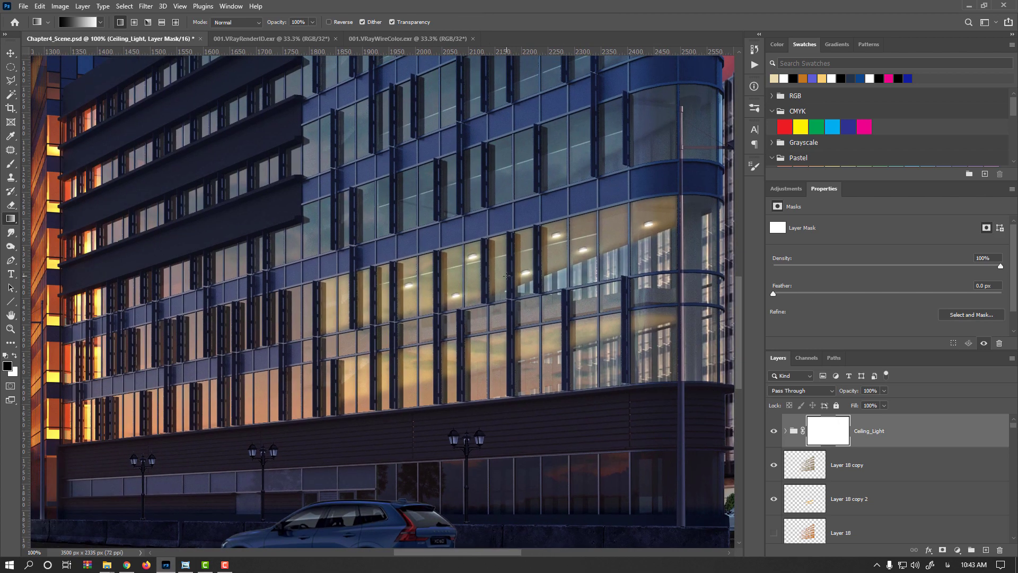
drag(279, 22, 252, 26)
drag(659, 220, 399, 313)
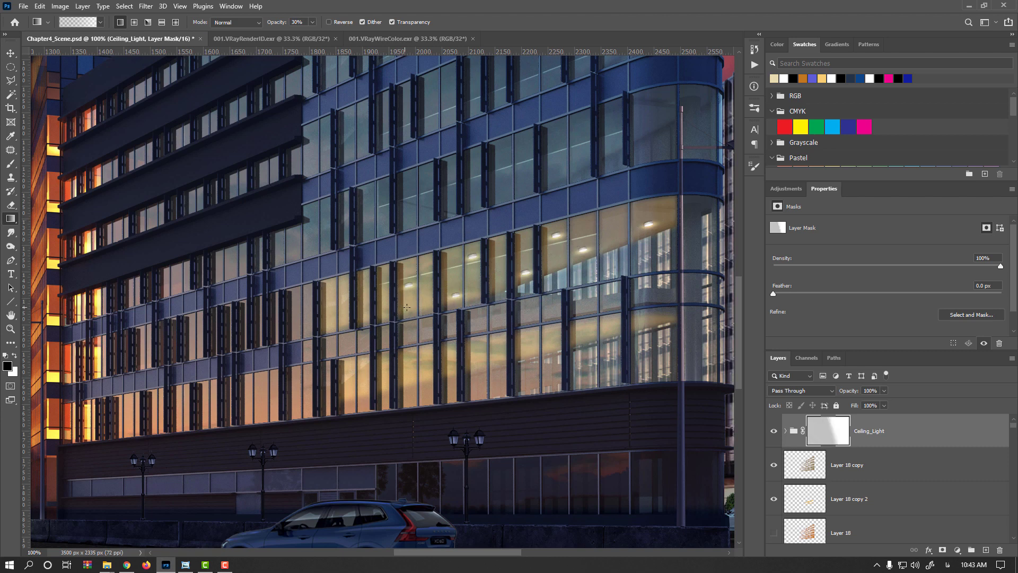
- Inspect the mask on its own and toggle it off and on to compare the fade
alt+click(833, 439)
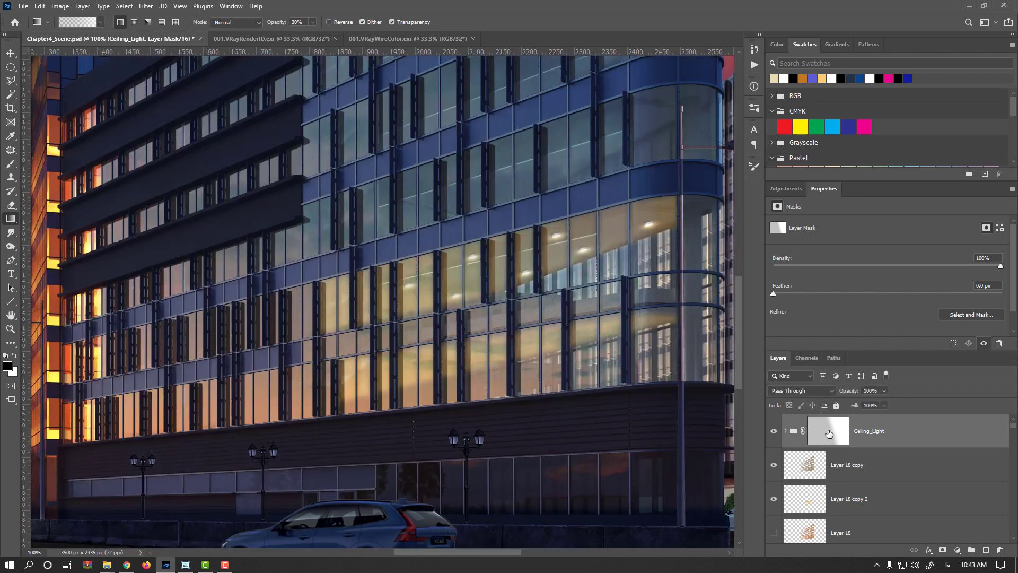
alt+click(822, 434)
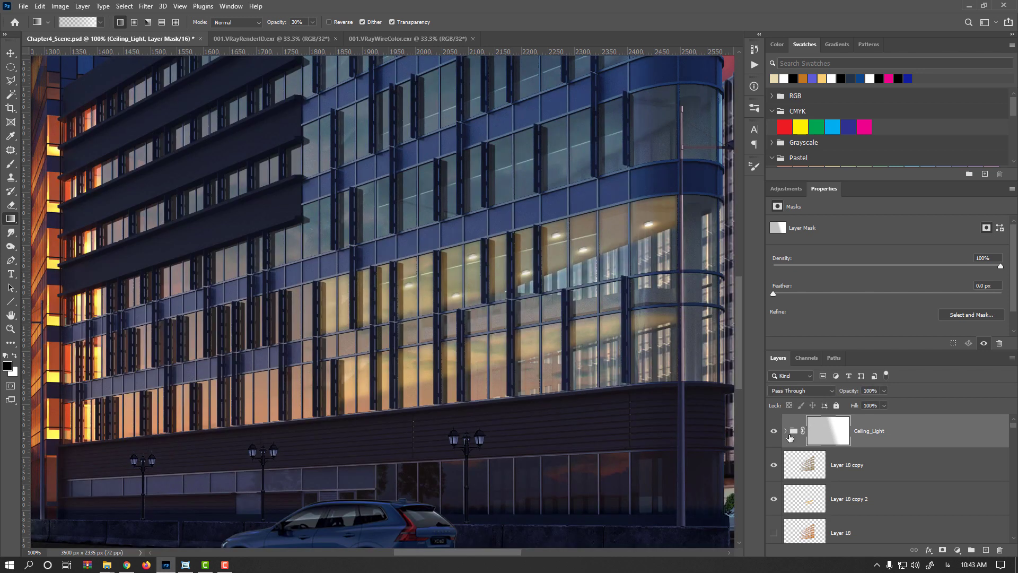
shift+click(822, 433)
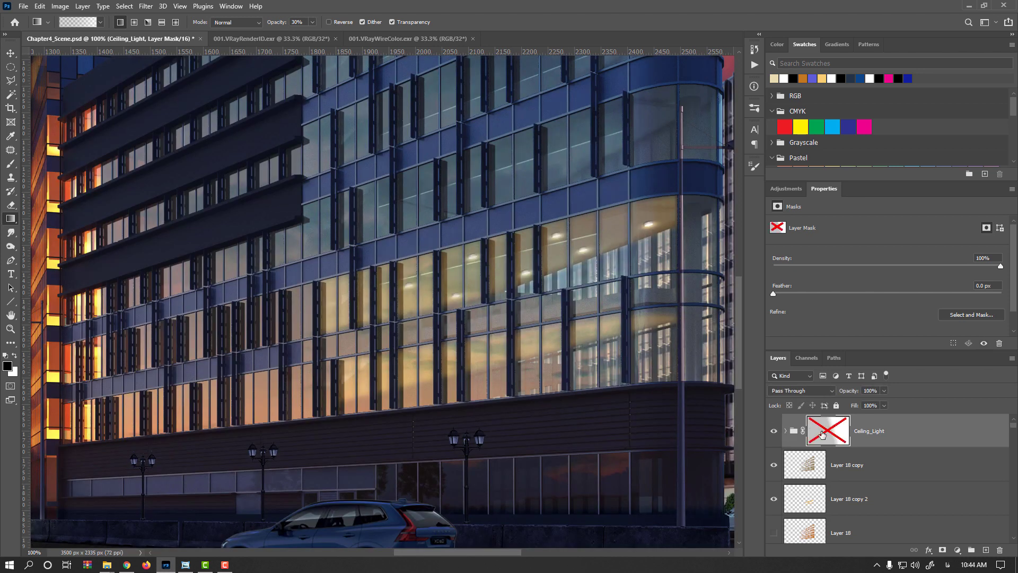
shift+click(821, 434)
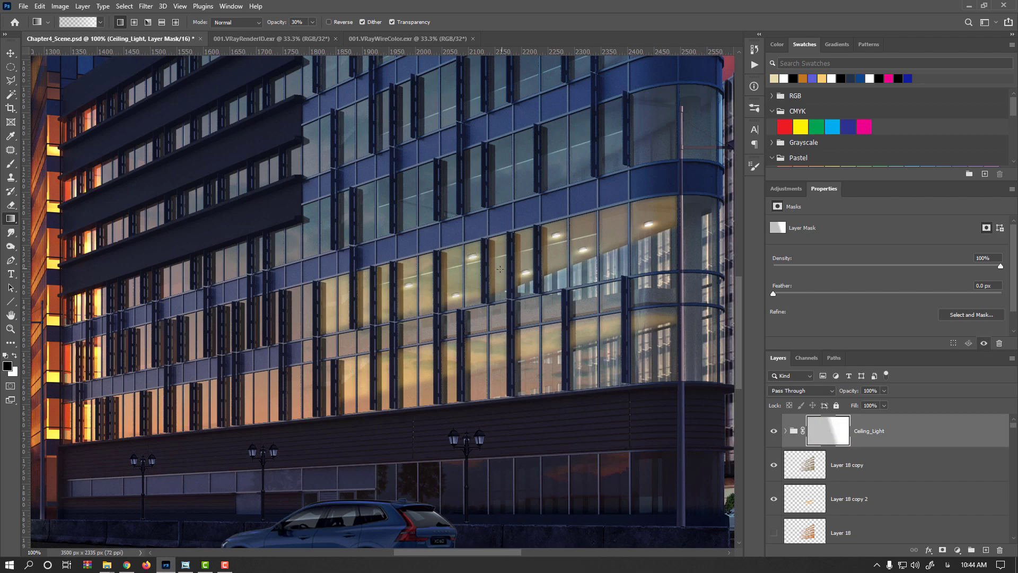
- Apply Hue/Saturation to Layer 18 copy 2, setting saturation to -50 and raising the lightness
key(v)
scroll(525, 329, down, 2)
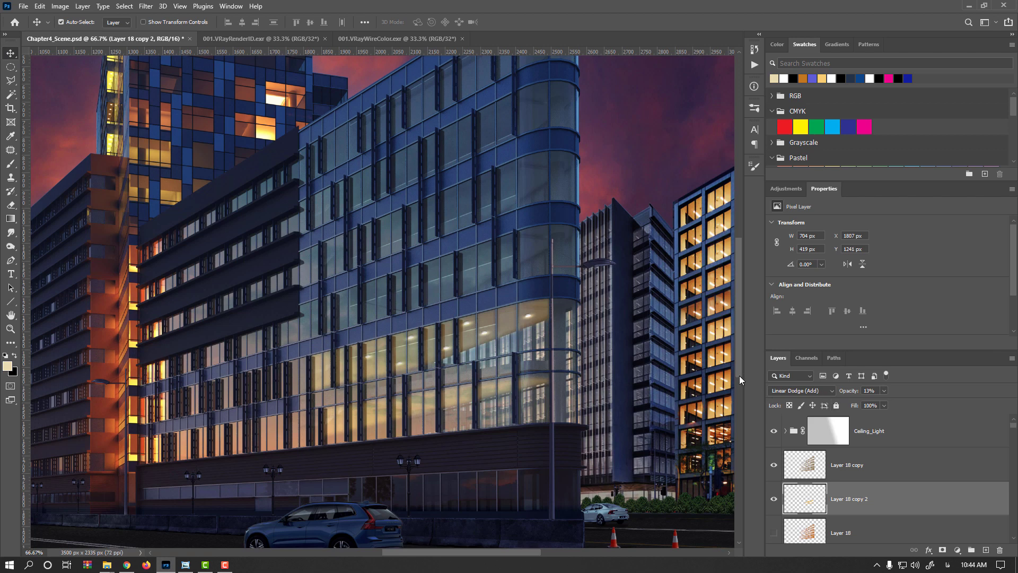
key(ctrl+u)
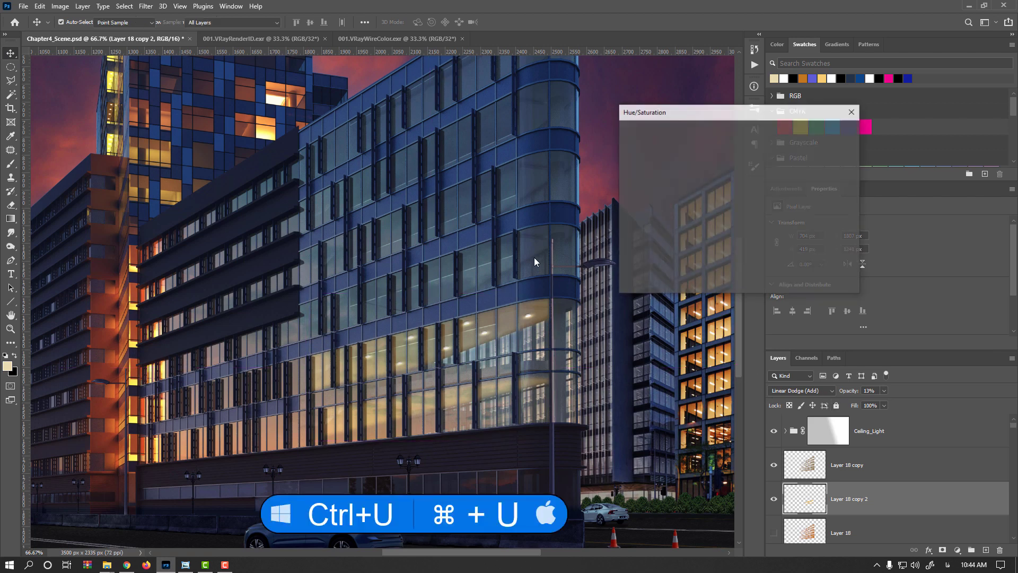
click(688, 212)
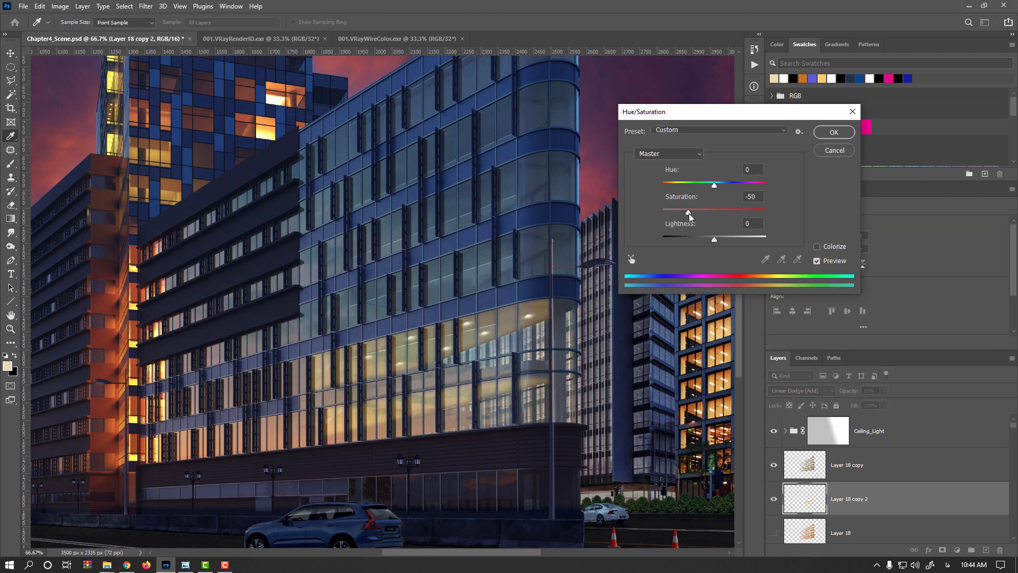
click(731, 239)
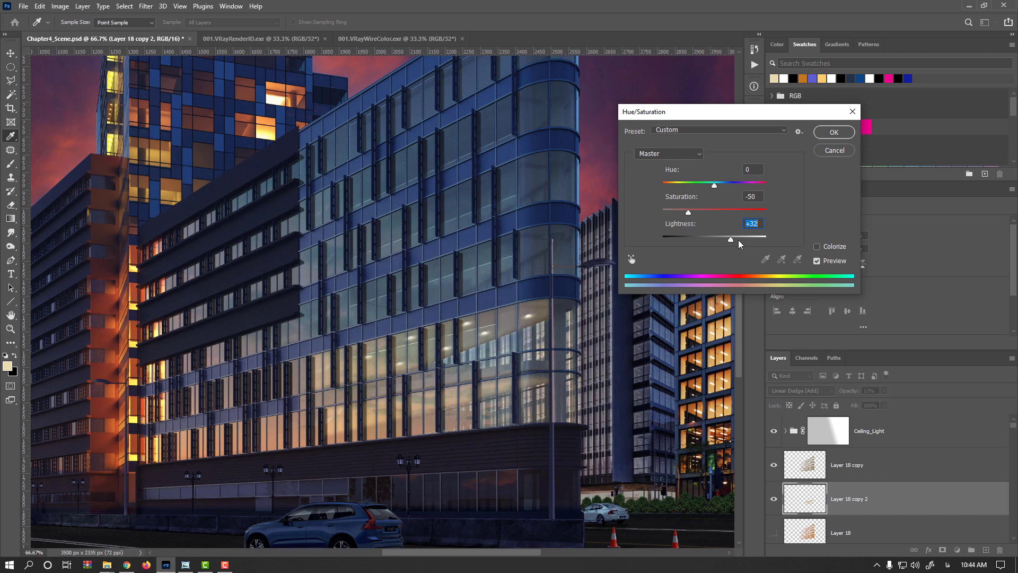
drag(741, 243, 750, 242)
key(Return)
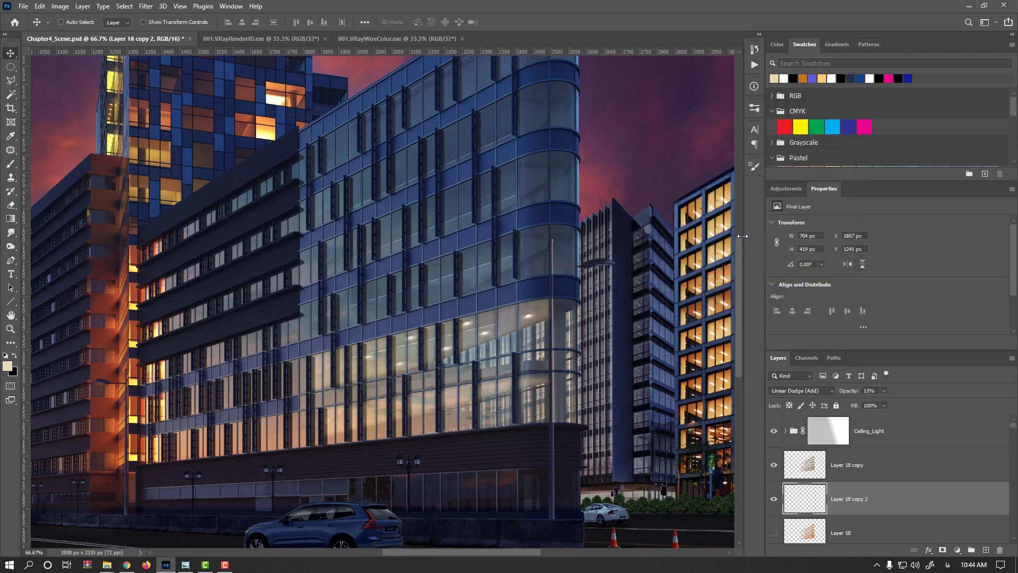
- Duplicate the Ceiling_Light group and shift the copy down to place lamps in the lower row of windows
key(ctrl+plus)
click(797, 434)
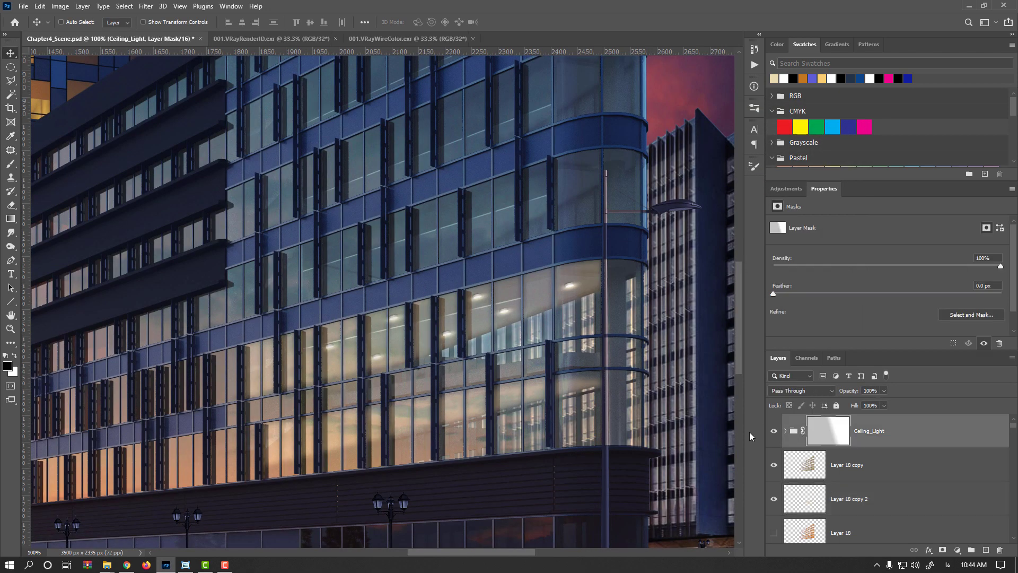
drag(494, 374, 529, 279)
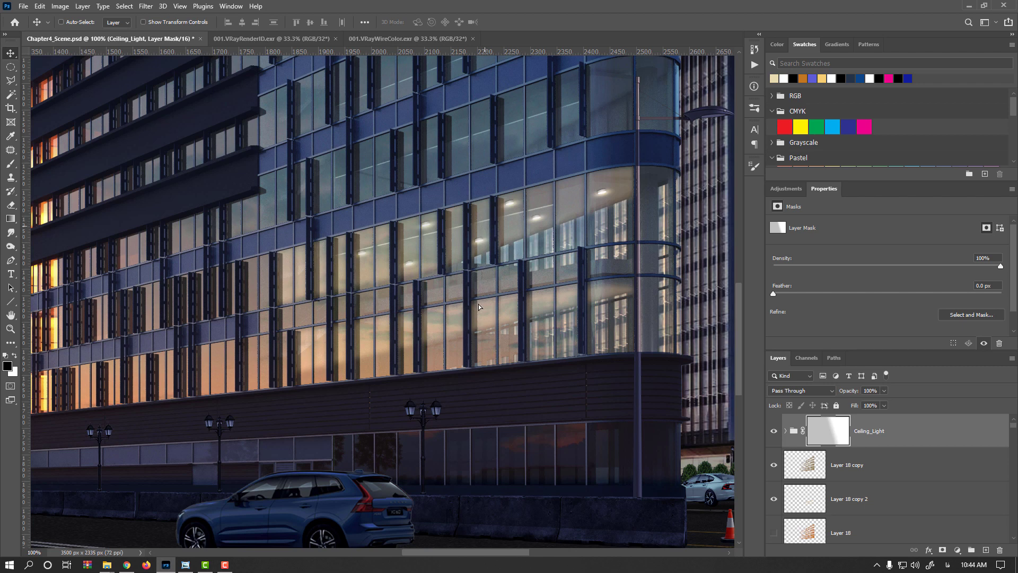
mouse_move(479, 307)
mouse_down()
mouse_move(479, 329)
mouse_move(485, 320)
mouse_up()
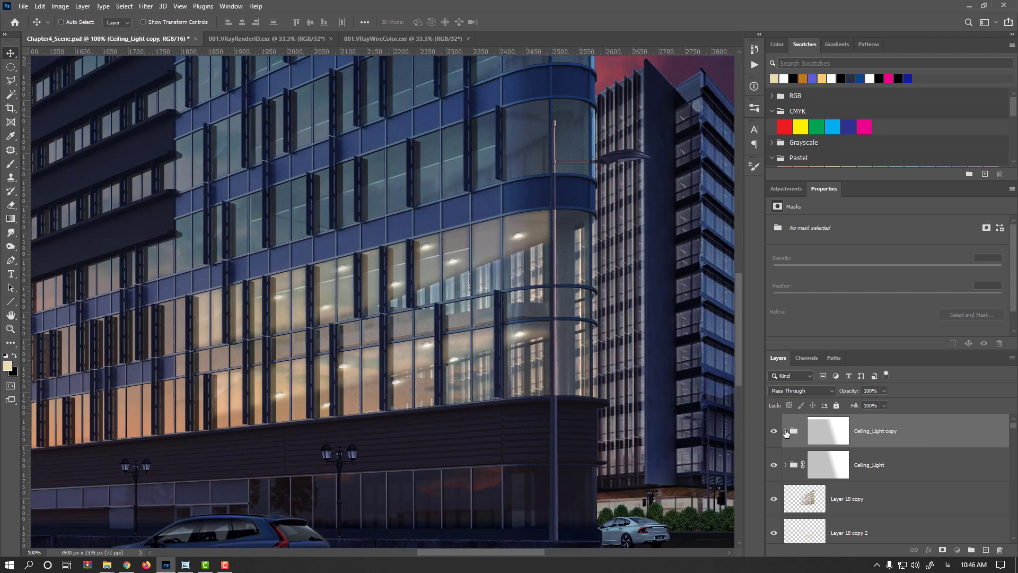
- Expand the copied group, select the corner window's lamp layers, and nudge that lamp slightly
click(785, 431)
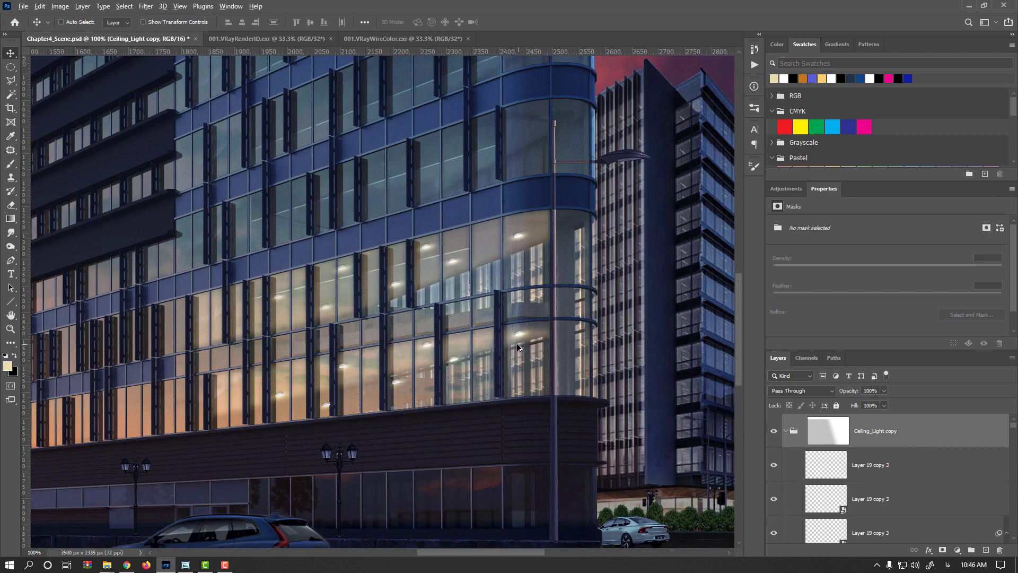
scroll(512, 341, up, 2)
ctrl+click(530, 329)
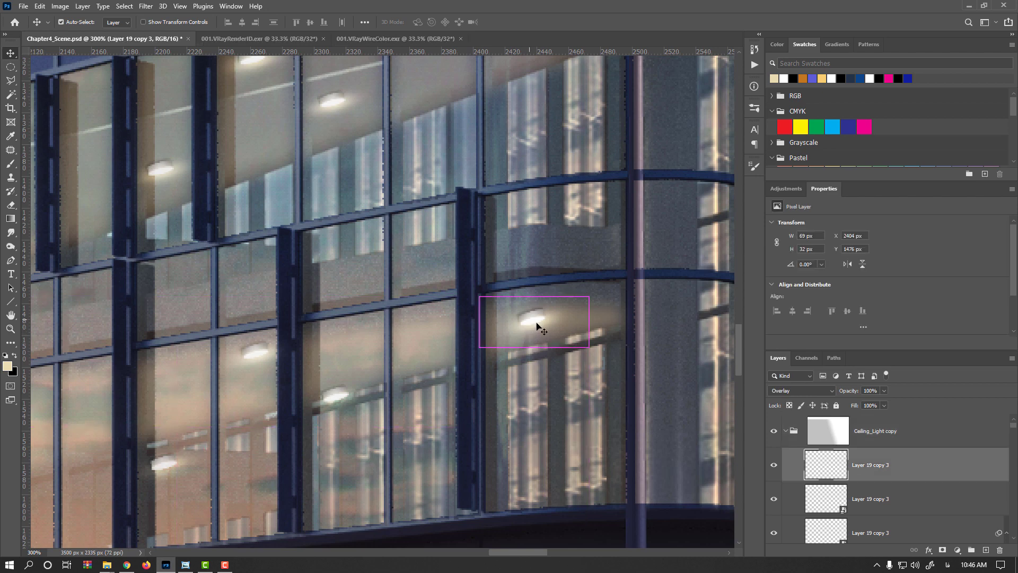
shift+click(897, 522)
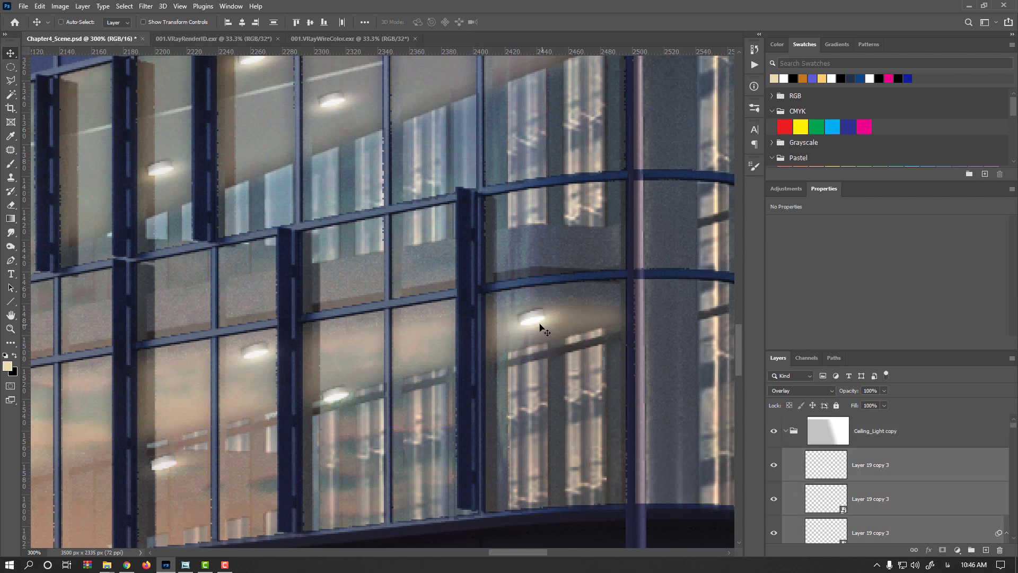
drag(528, 333, 526, 332)
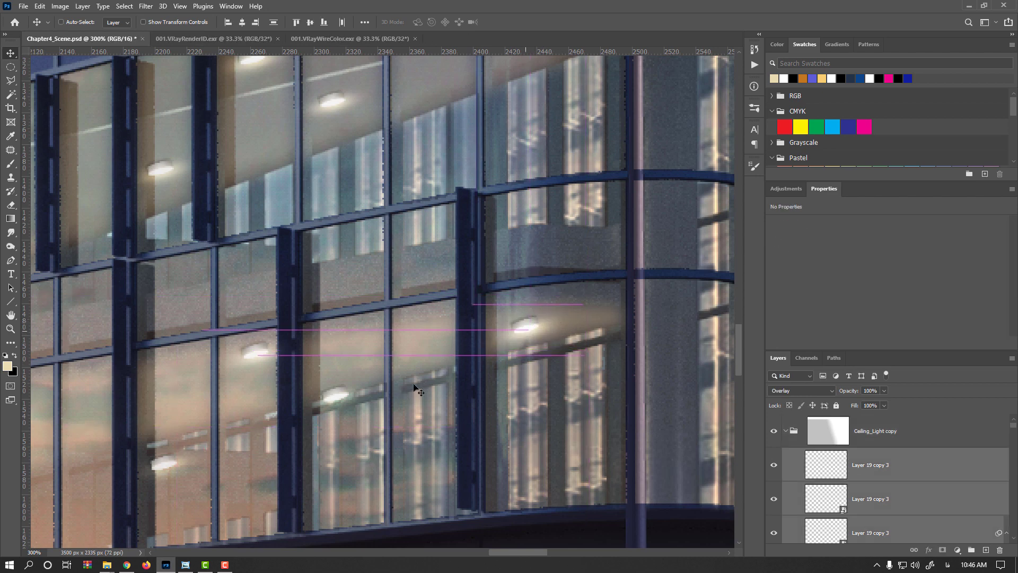
drag(400, 393, 577, 336)
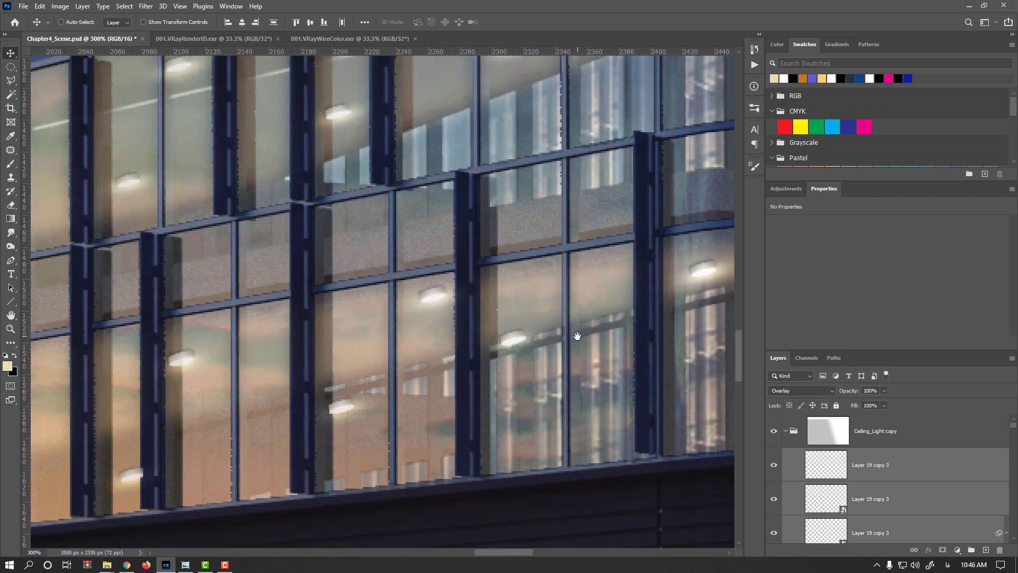
- Select the lamp set in the lower-right window, link its layers, and move it up slightly
ctrl+click(514, 347)
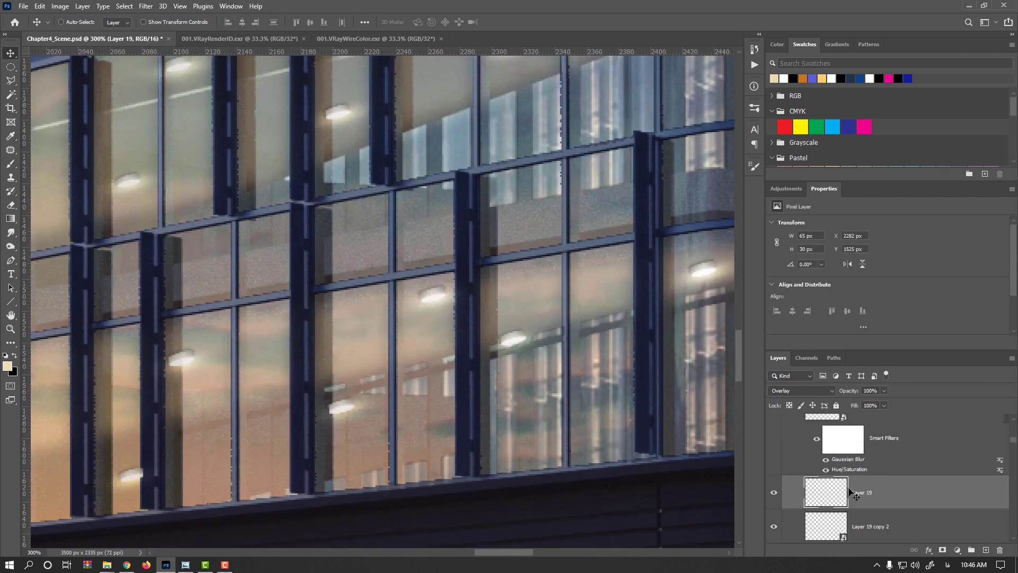
scroll(848, 491, down, 2)
shift+click(853, 495)
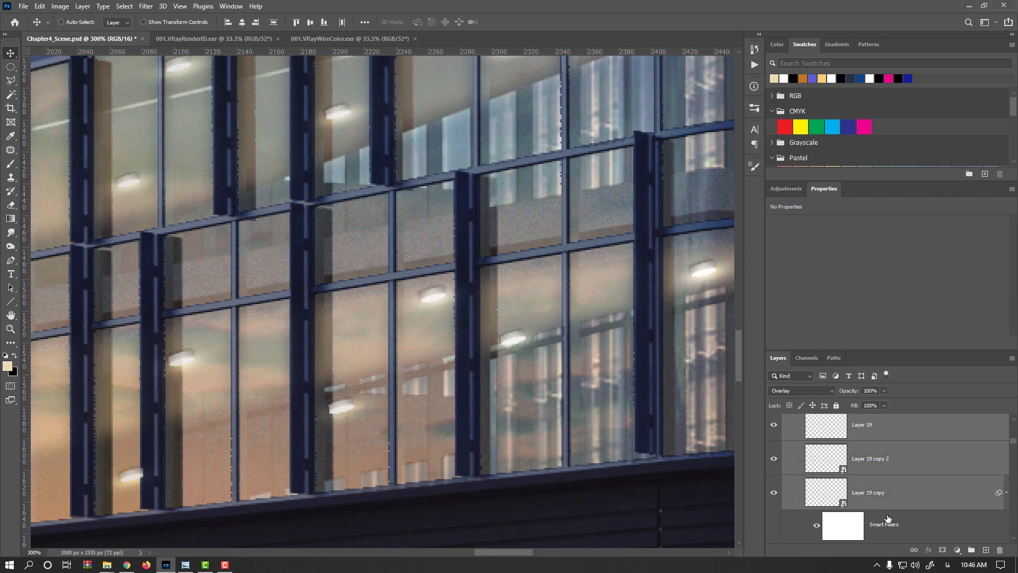
click(913, 549)
drag(516, 342, 535, 318)
- Select the neighbouring lamp set and move it left and down into the adjacent window
ctrl+click(430, 298)
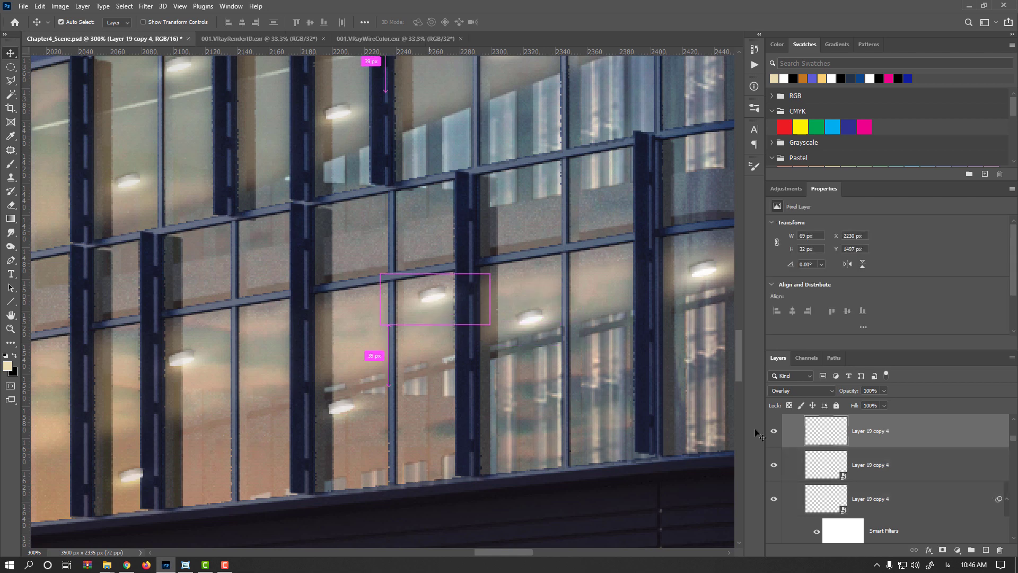
shift+click(869, 504)
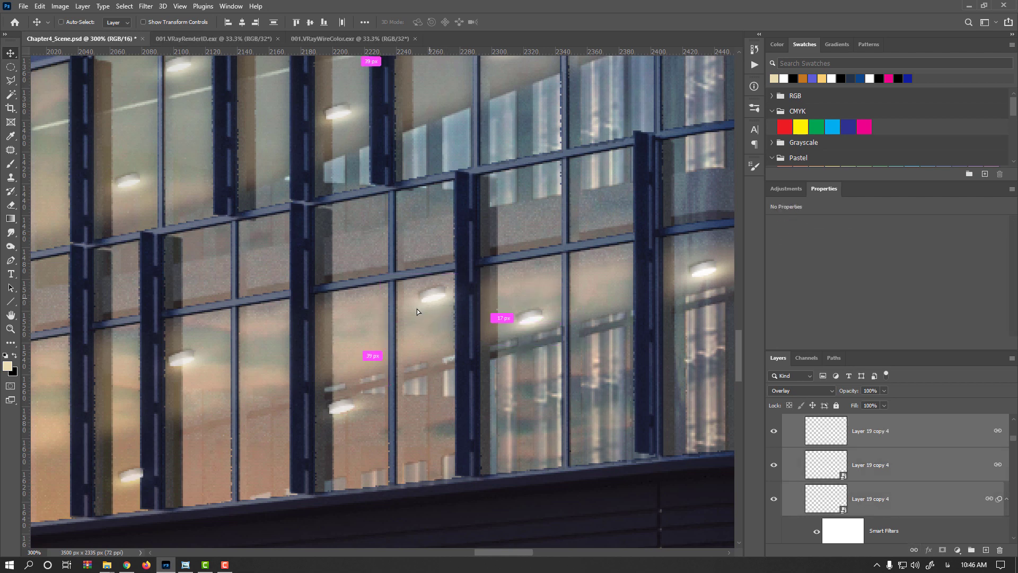
drag(432, 297, 361, 324)
scroll(593, 324, left, 5)
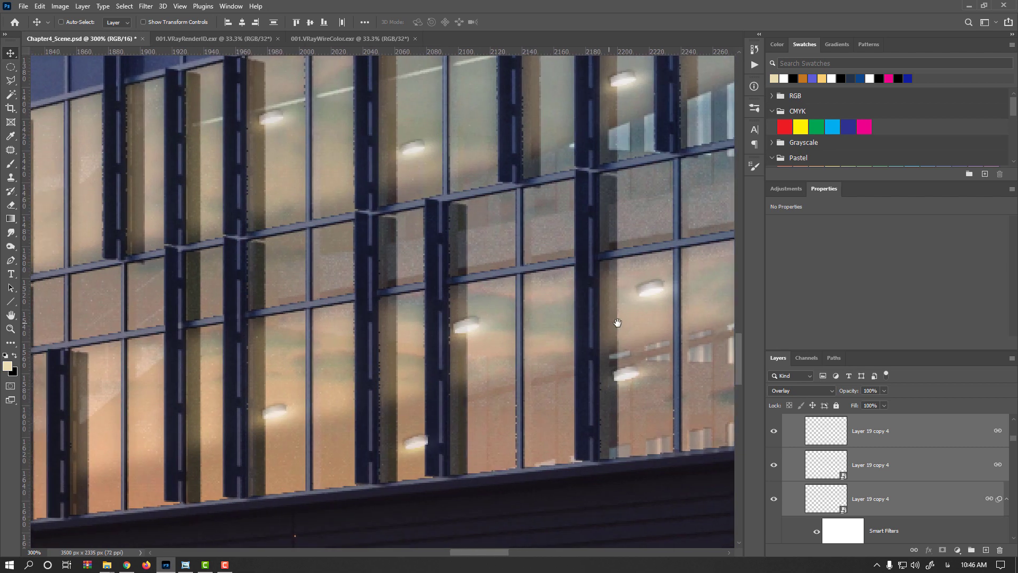
- Select the lower-right window's lamp set and duplicate it, dragging the copy left and up into the neighbouring window
ctrl+click(640, 371)
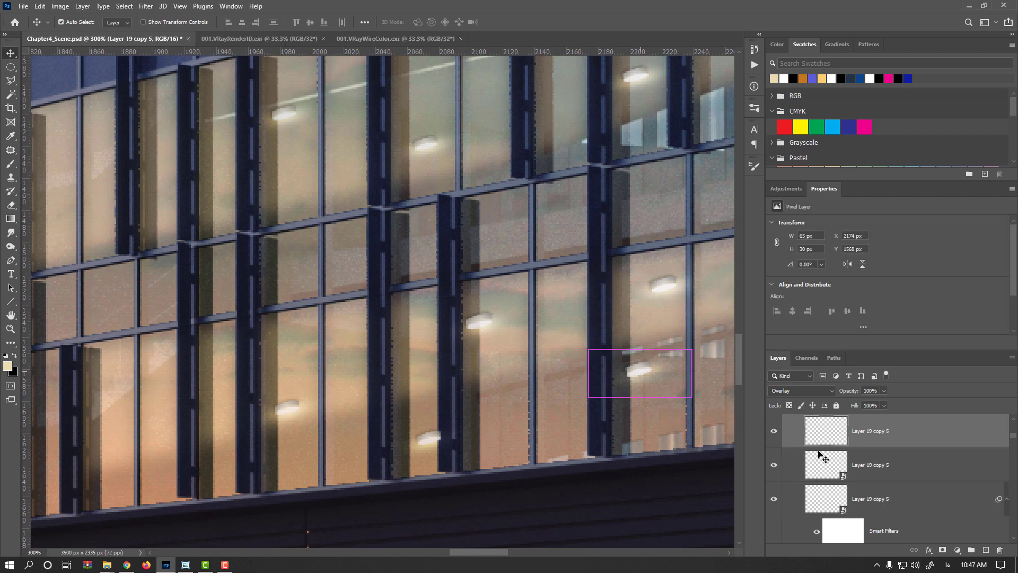
shift+click(831, 489)
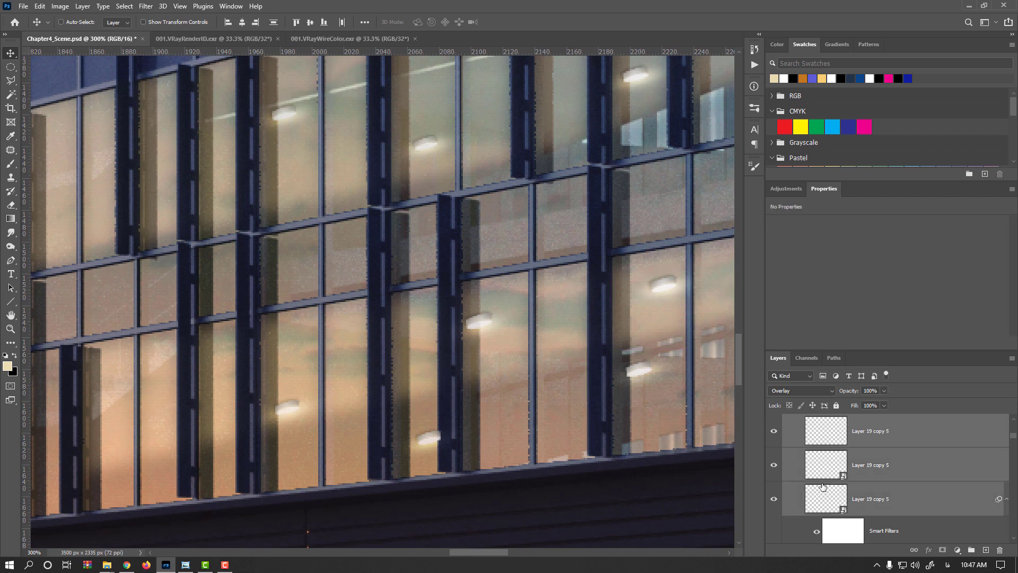
click(658, 374)
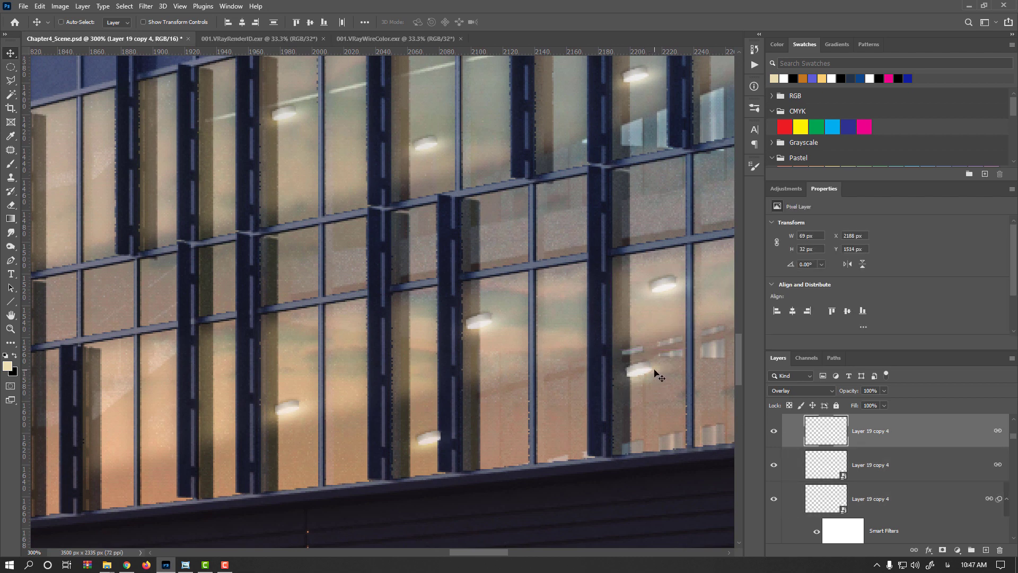
drag(657, 373, 486, 325)
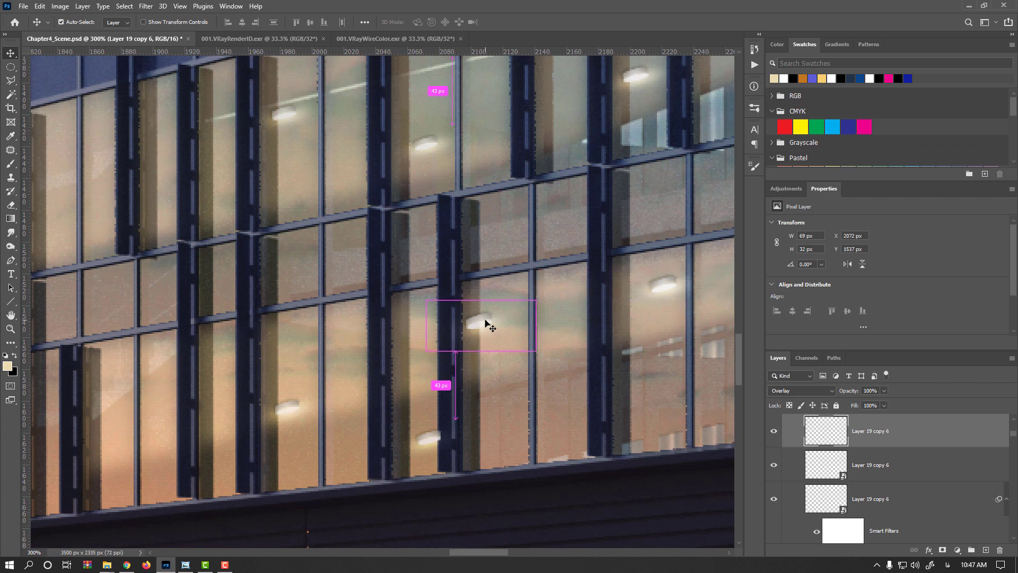
- Select all layers of the copied lamp set and move it slightly down and right within its window
shift+click(877, 498)
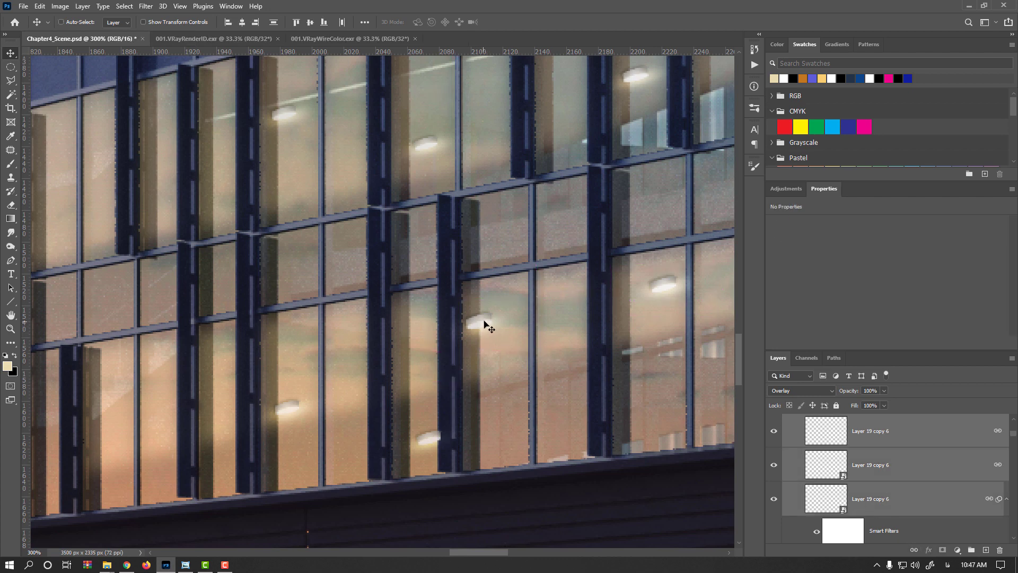
drag(484, 325, 507, 346)
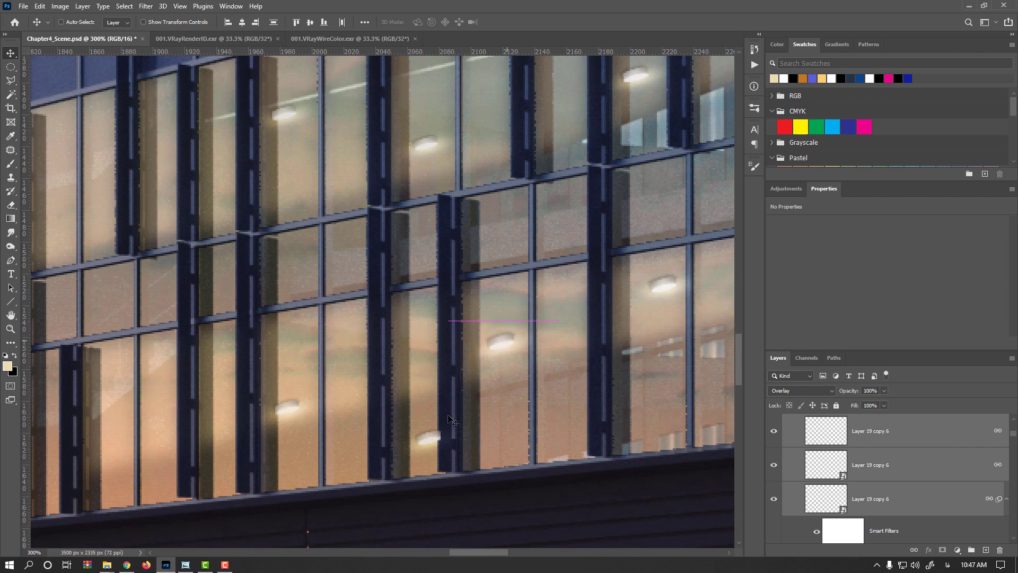
alt+click(434, 439)
key(ctrl+z)
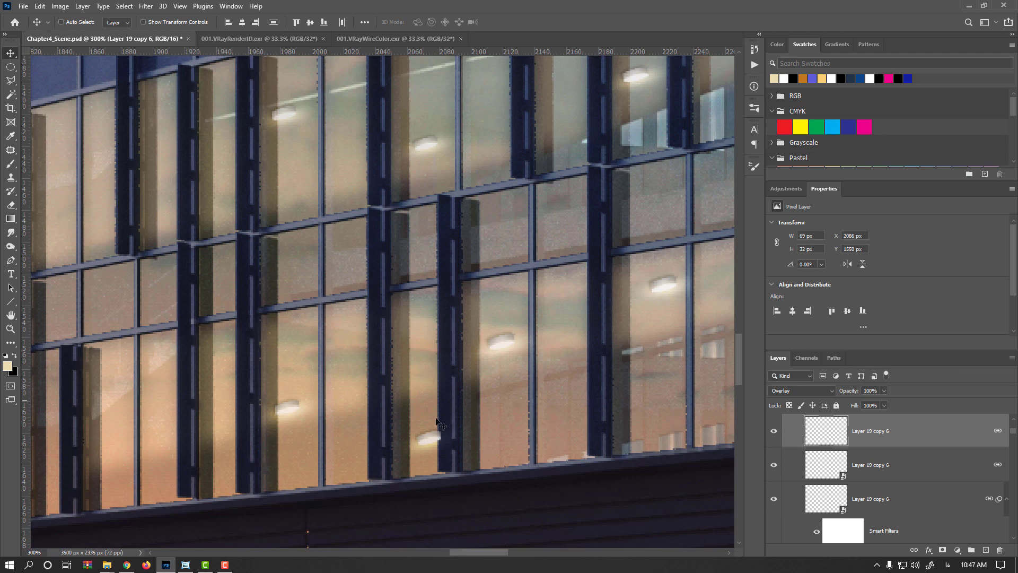
- Select the lamp set in the lower-left window, include all its layers, and move it up slightly
ctrl+click(291, 408)
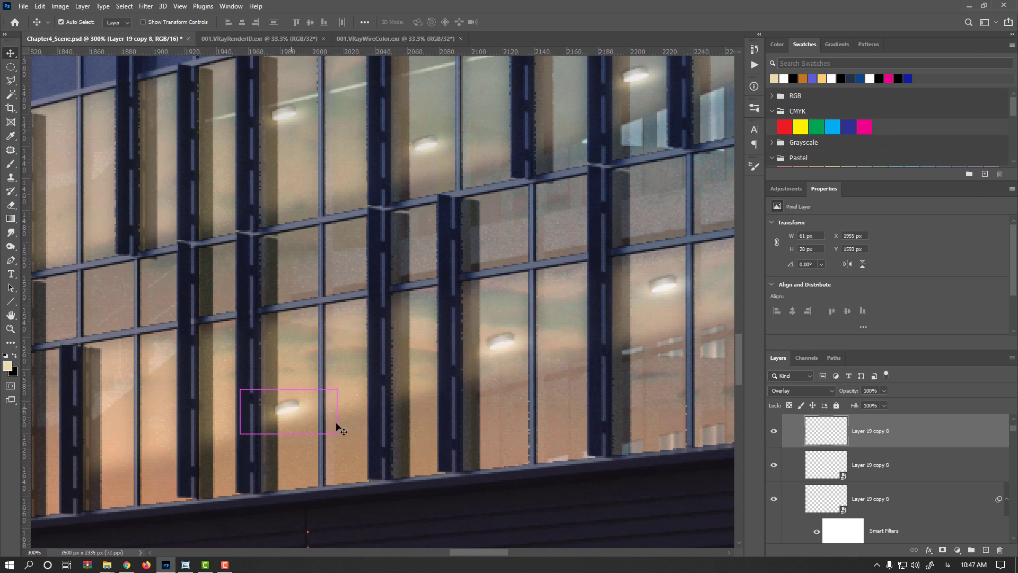
shift+click(859, 498)
drag(293, 409, 304, 368)
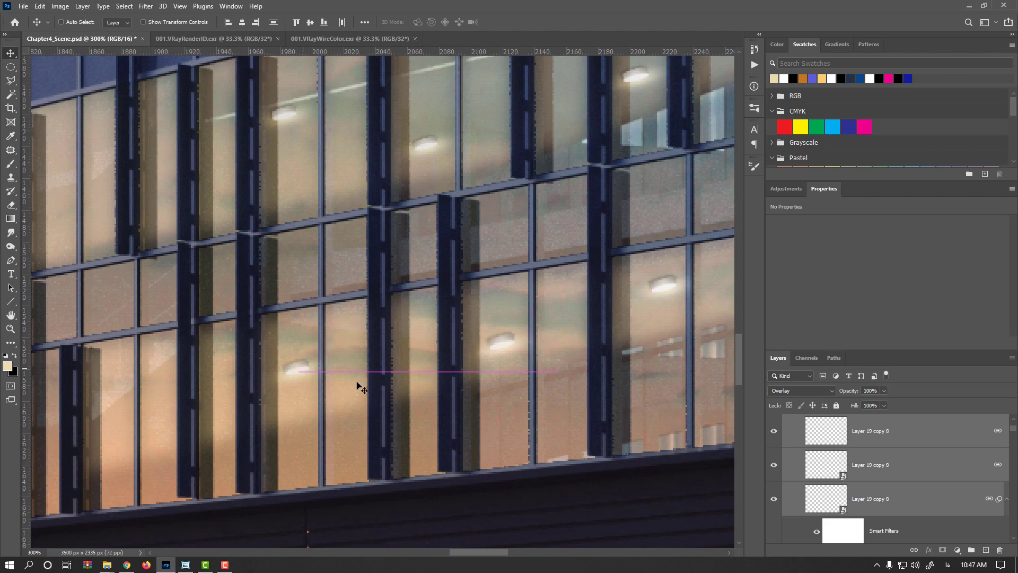